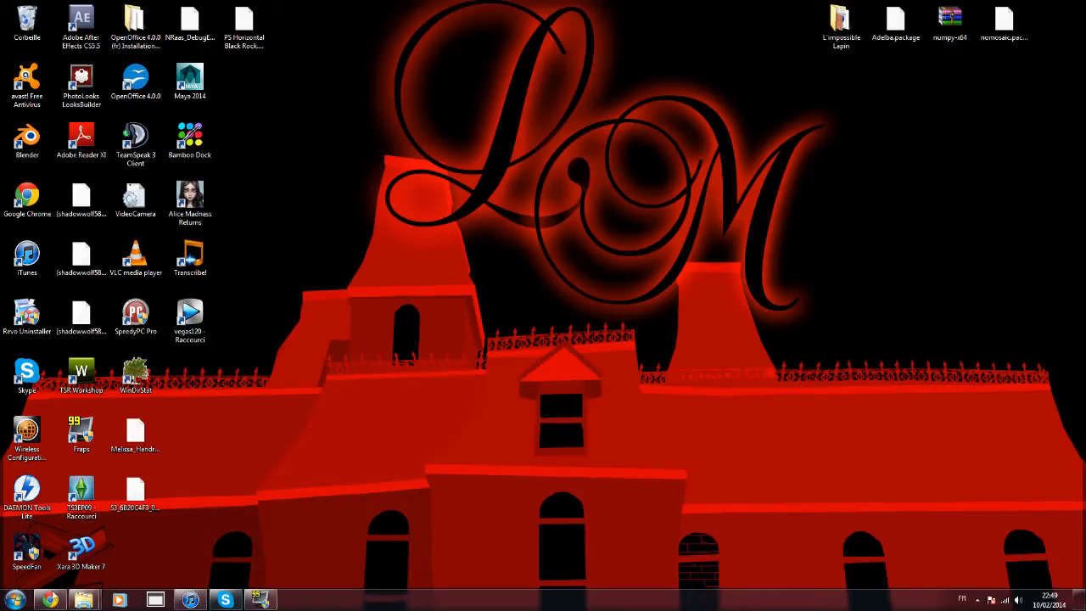
Look at the Sims Artists and RabiereAndCo Forum websites in the browser, and return to the desktop.
click(51, 600)
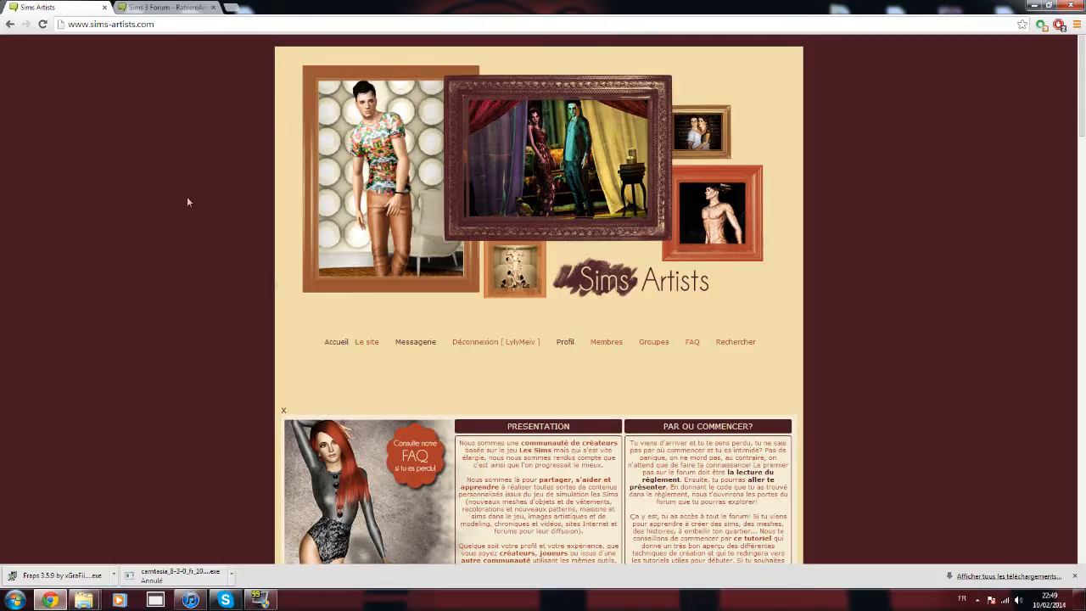
click(191, 7)
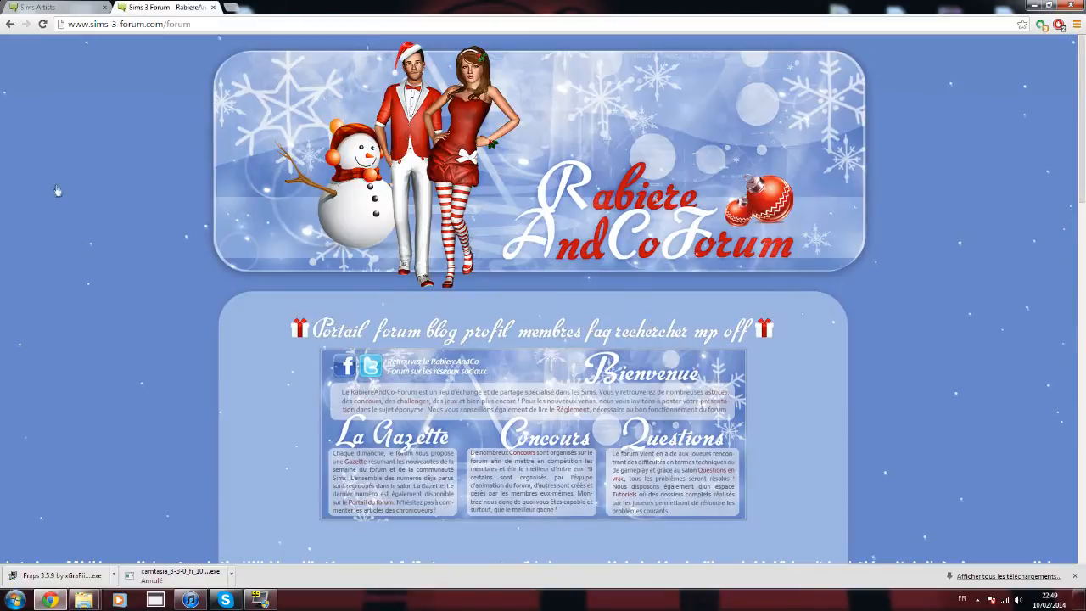
click(64, 7)
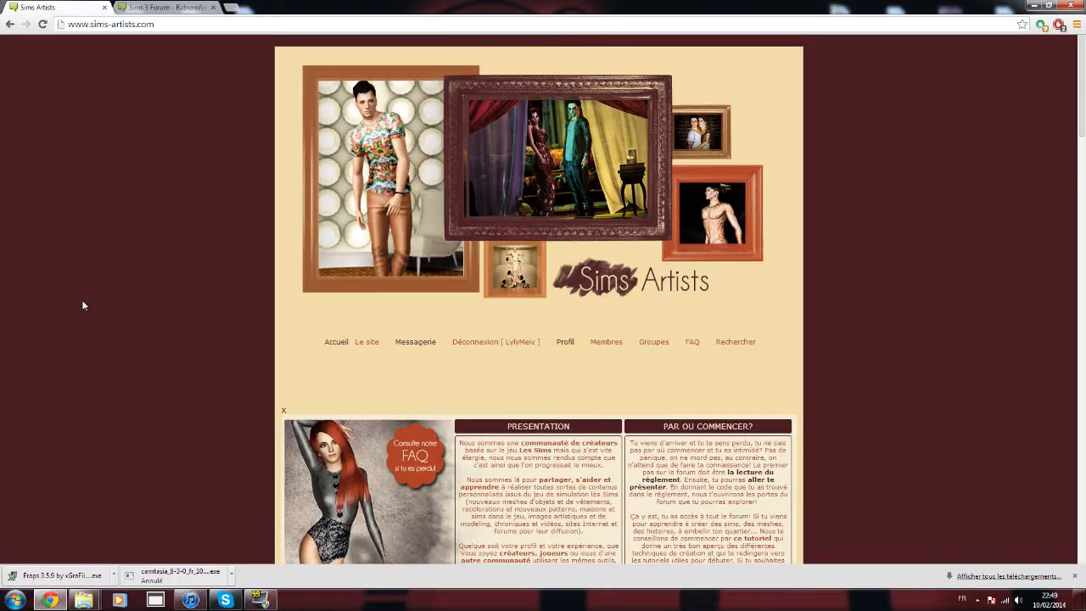
click(172, 8)
click(60, 5)
click(198, 7)
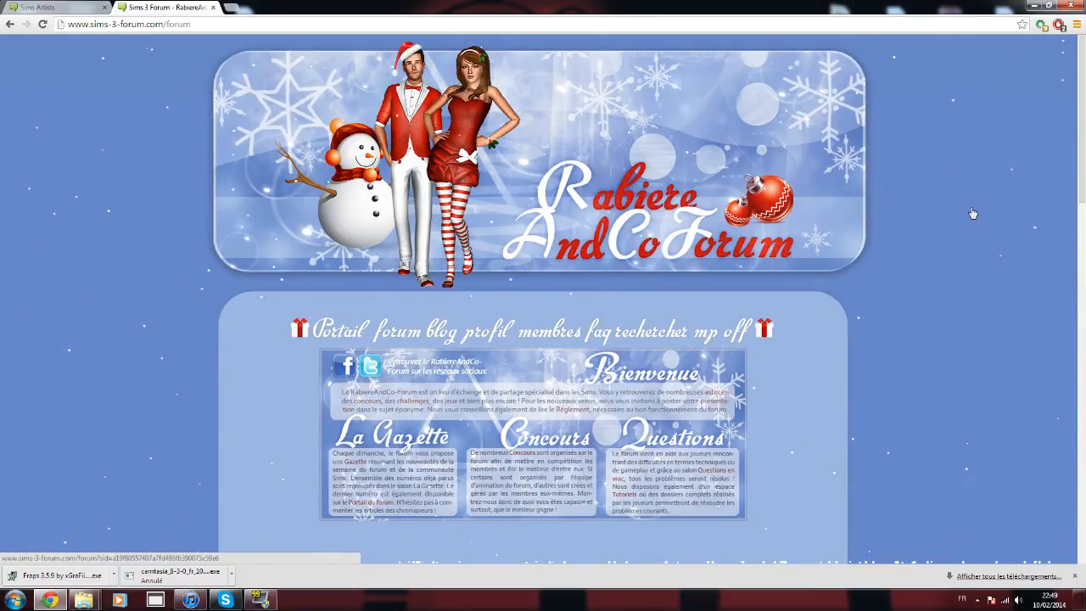
click(1033, 6)
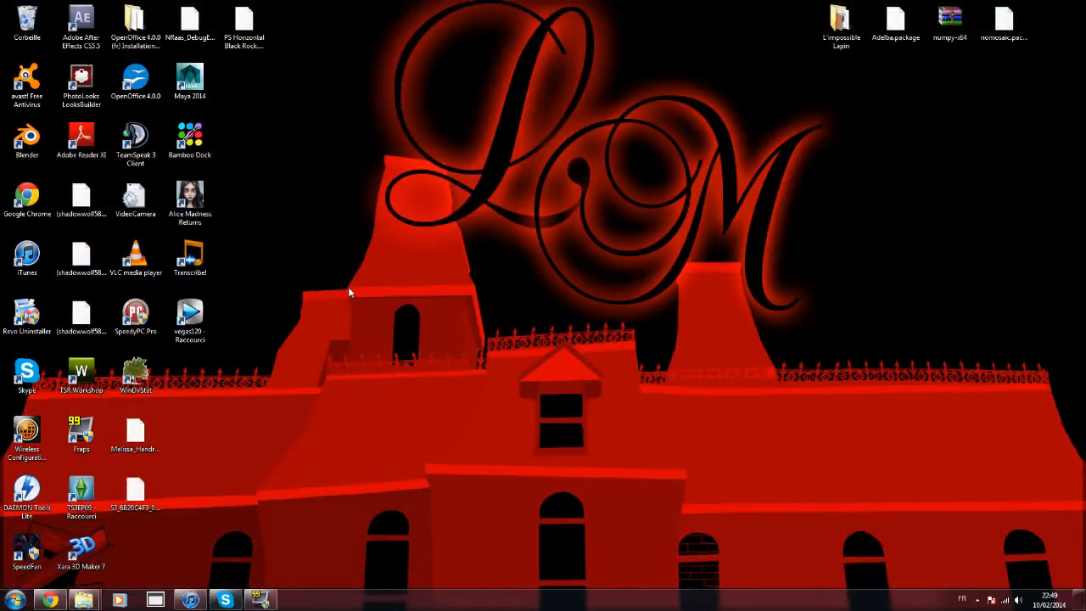
Launch Blender from the desktop and dismiss its splash screen.
right_click(31, 139)
click(73, 184)
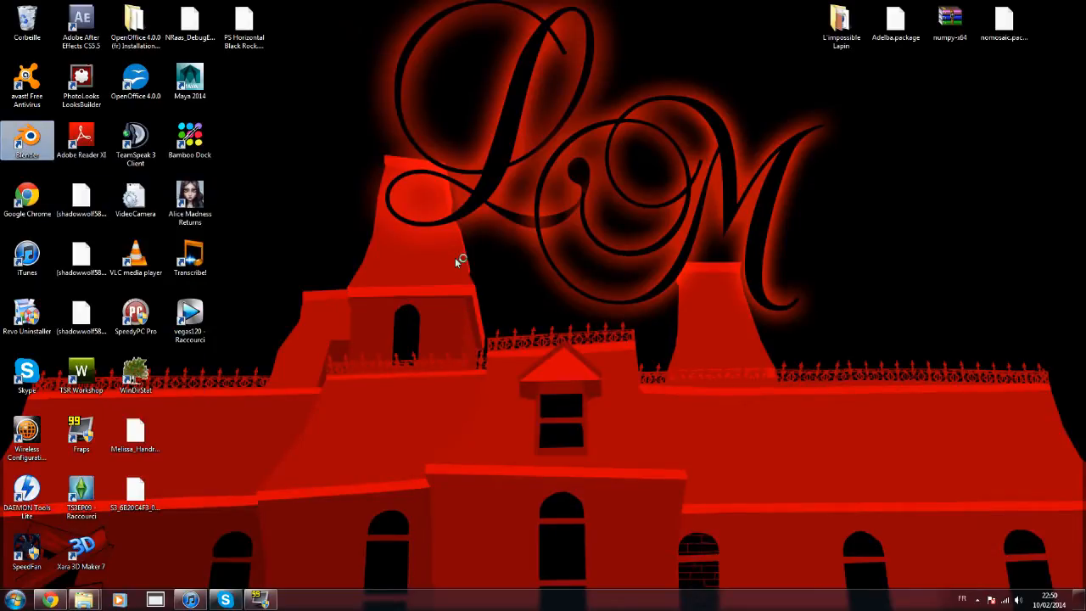
click(596, 326)
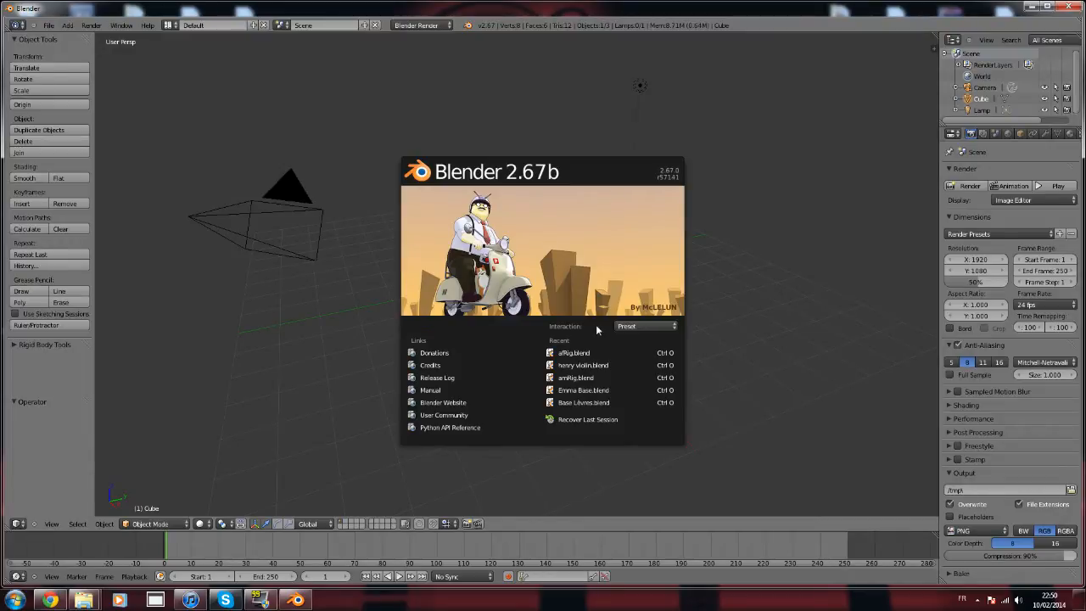
click(567, 177)
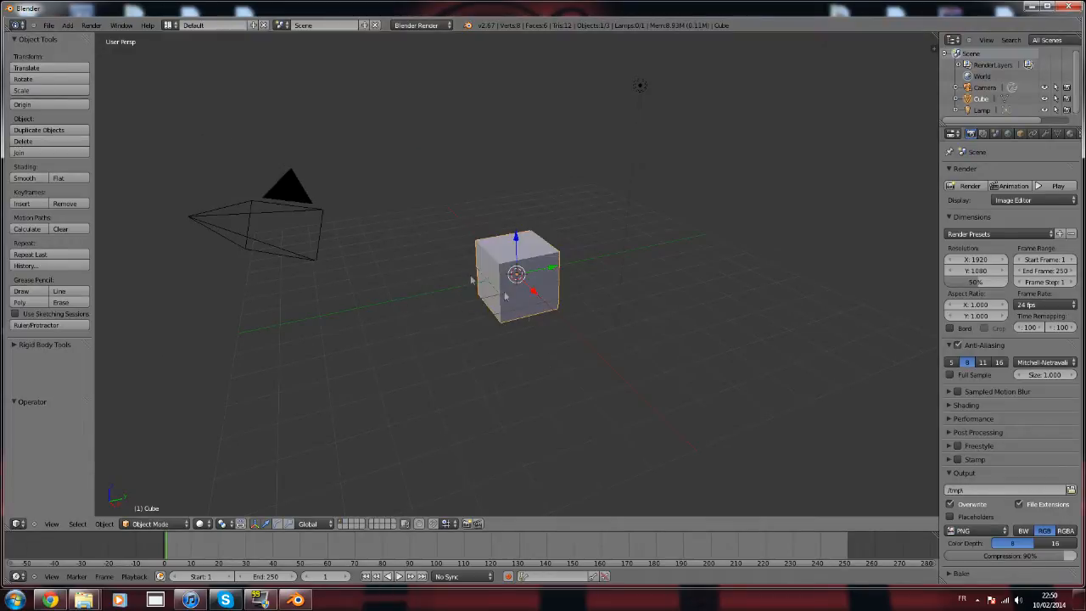
Open the file afRig.blend from the Sims folder of Rigs version 2.
click(48, 25)
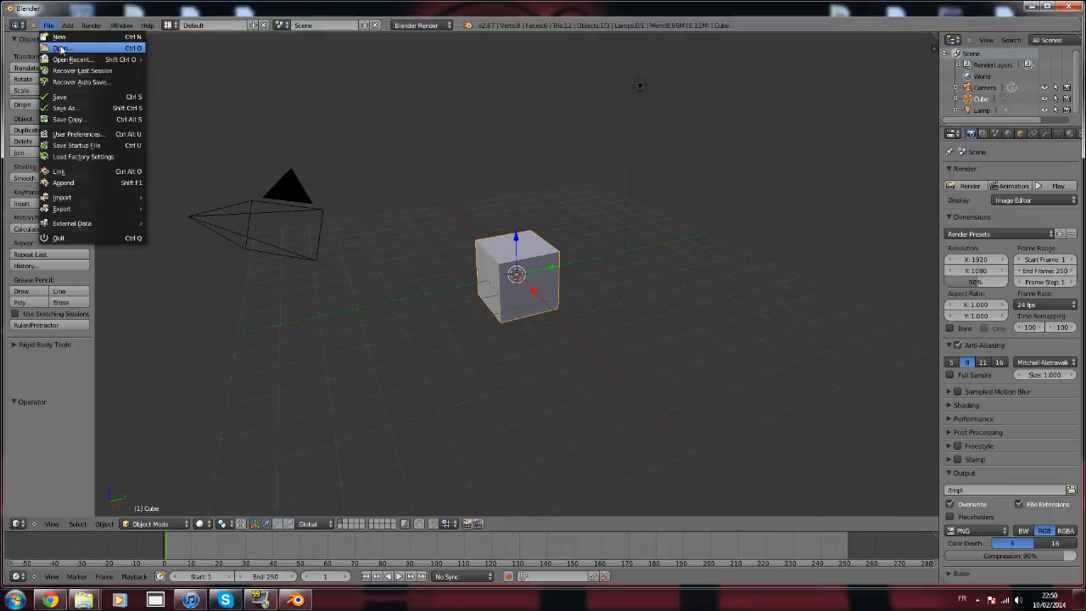
click(61, 49)
click(178, 128)
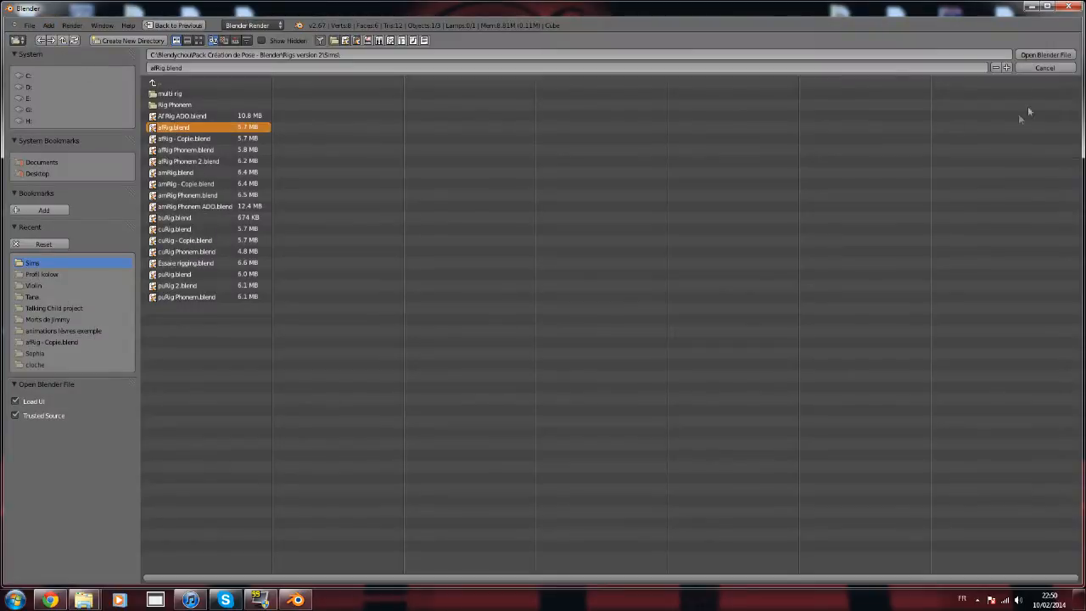
click(1044, 55)
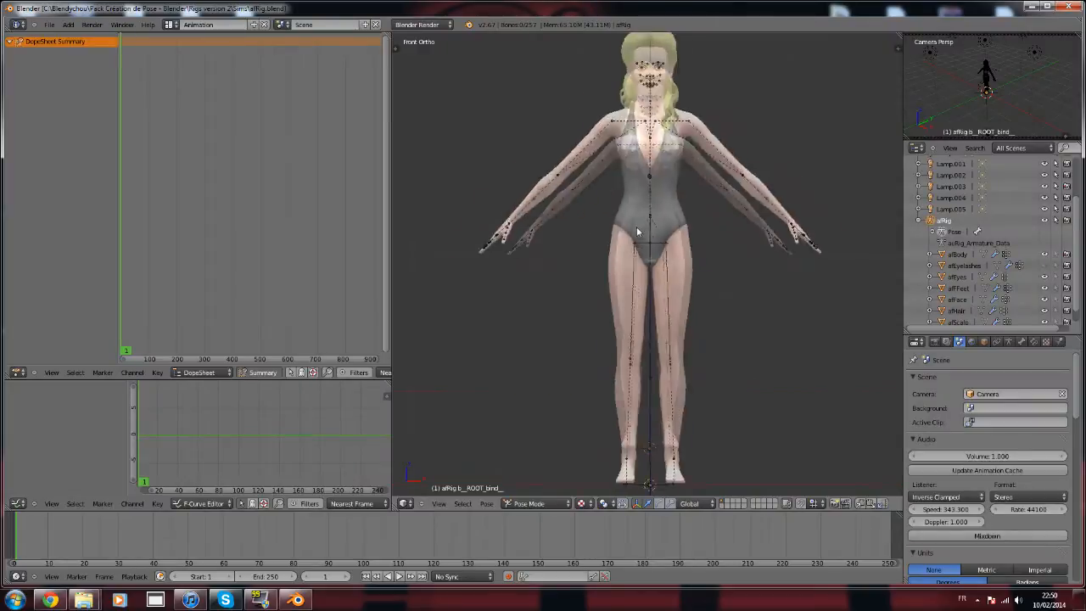
Examine the female rig's skeleton around the torso, hips and arms.
scroll(638, 230, down, 3)
middle_drag(638, 231, 604, 239)
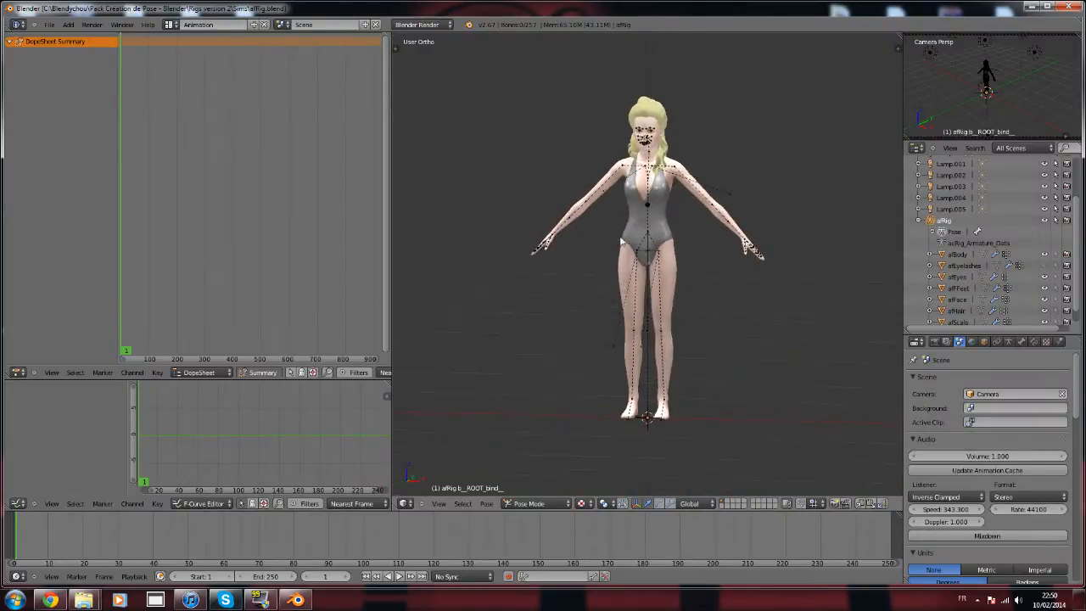
scroll(649, 225, up, 7)
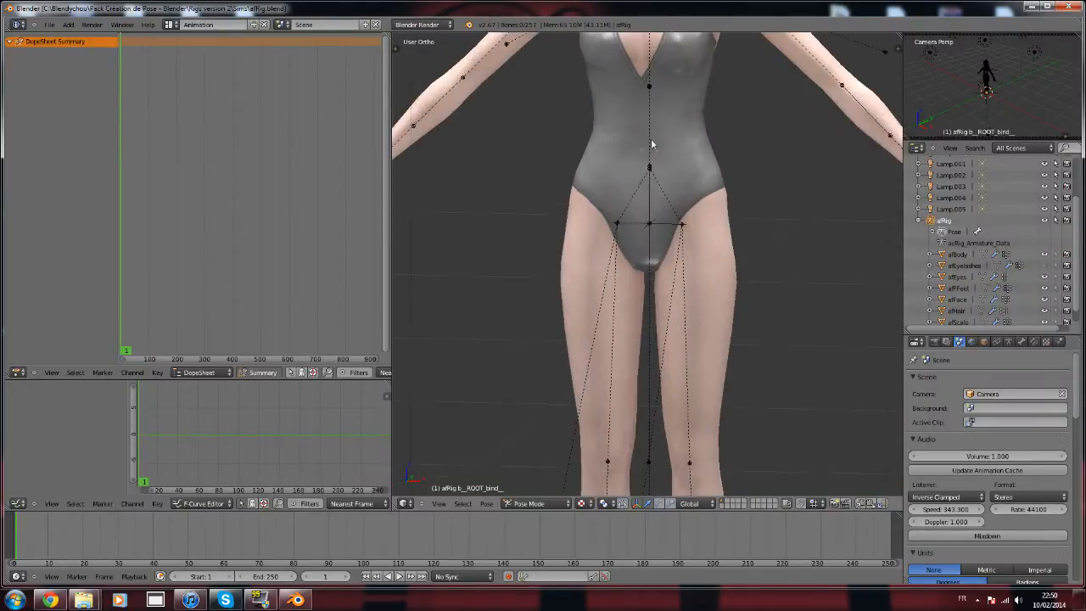
scroll(655, 150, down, 3)
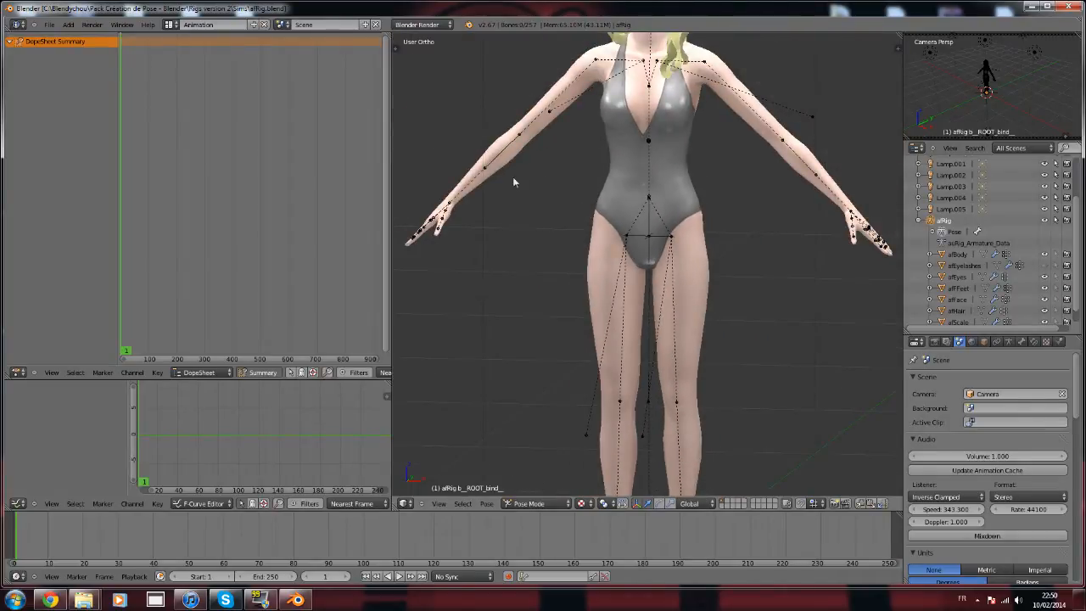
scroll(666, 75, up, 4)
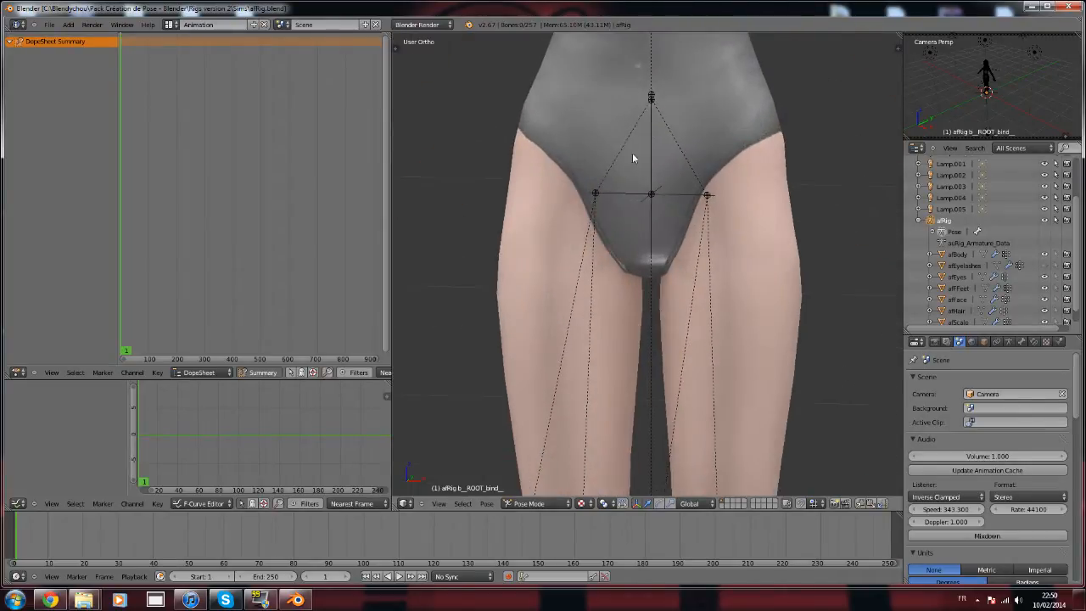
scroll(609, 204, down, 4)
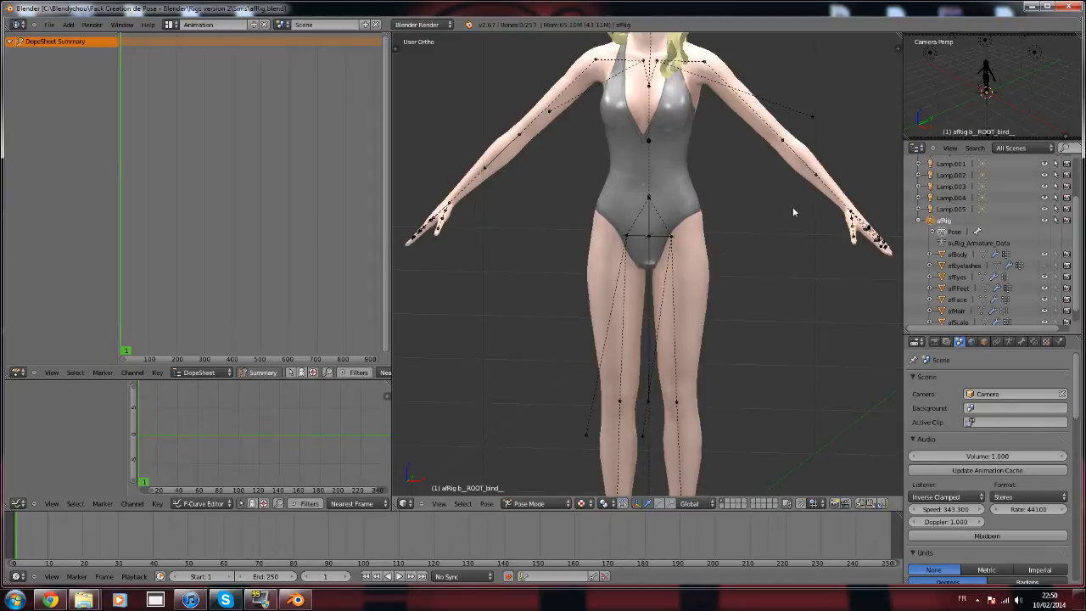
Examine the rig's bones up close and from different angles, including the overall figure.
scroll(580, 250, up, 5)
middle_drag(545, 271, 482, 246)
shift+middle_drag(482, 172, 780, 484)
scroll(595, 310, up, 4)
middle_drag(608, 305, 565, 313)
scroll(735, 267, down, 6)
scroll(751, 254, up, 5)
scroll(754, 248, down, 4)
scroll(565, 313, down, 4)
scroll(667, 214, up, 2)
scroll(666, 214, down, 4)
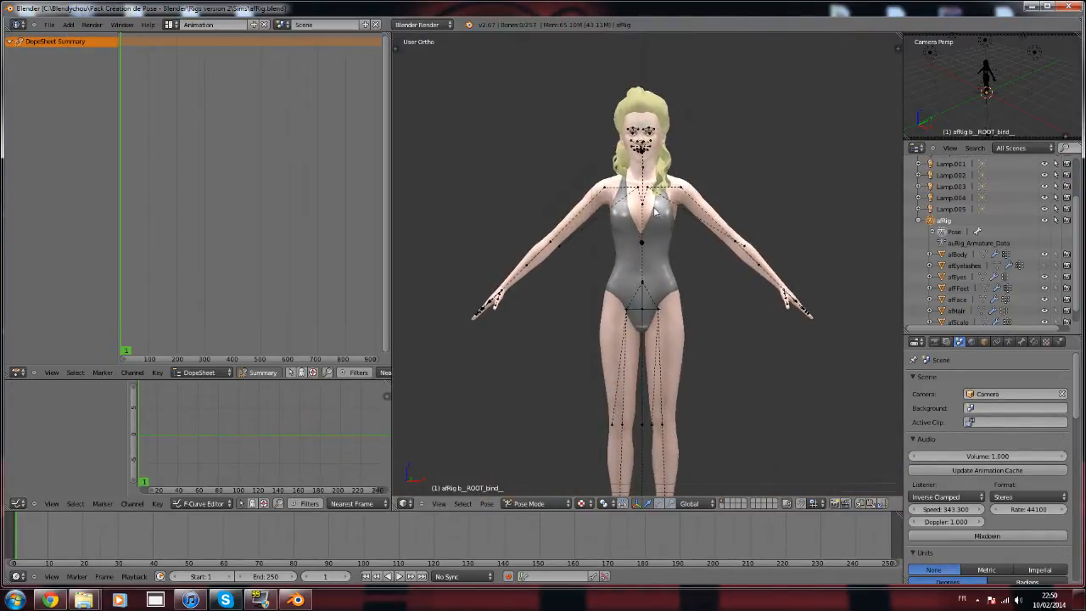
shift+middle_drag(680, 273, 727, 353)
scroll(662, 256, up, 3)
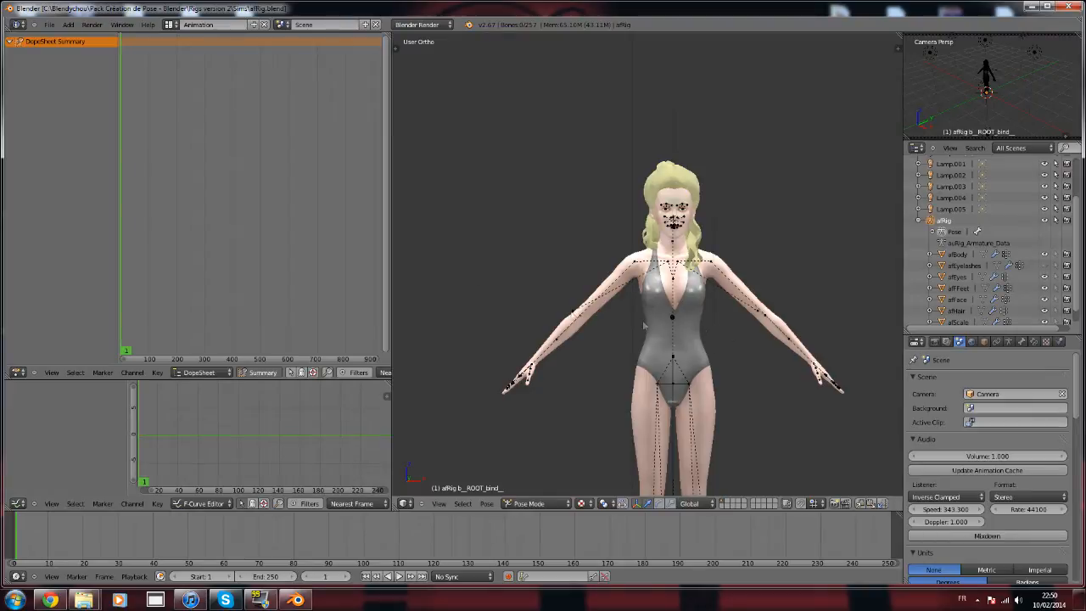
scroll(549, 297, down, 2)
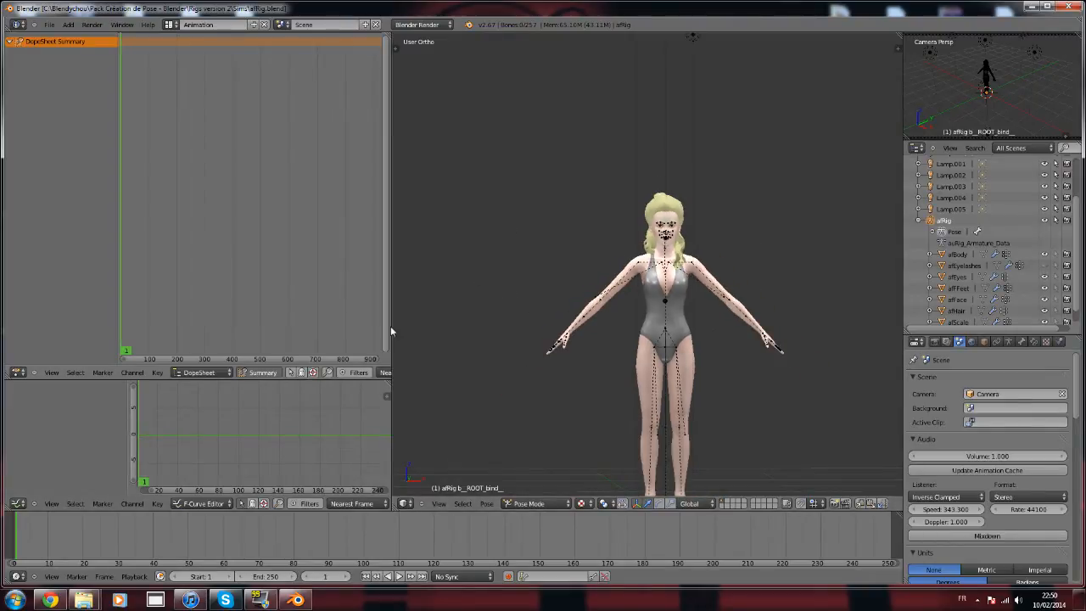
Widen the 3D view by narrowing the dope sheet and F-curve editors beside it.
drag(391, 326, 214, 306)
shift+middle_drag(624, 286, 553, 187)
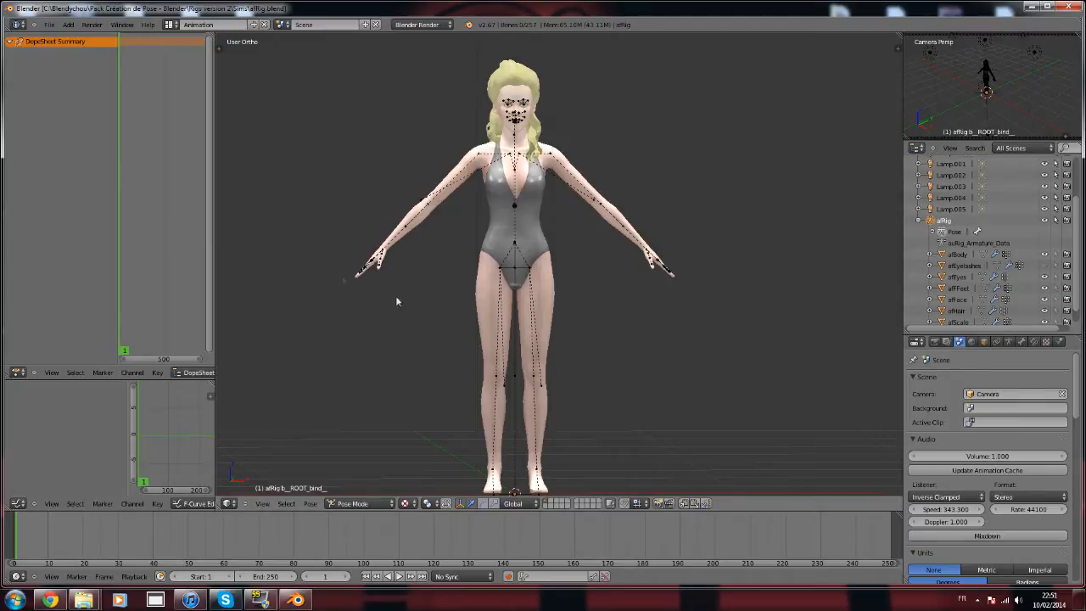
scroll(519, 241, up, 4)
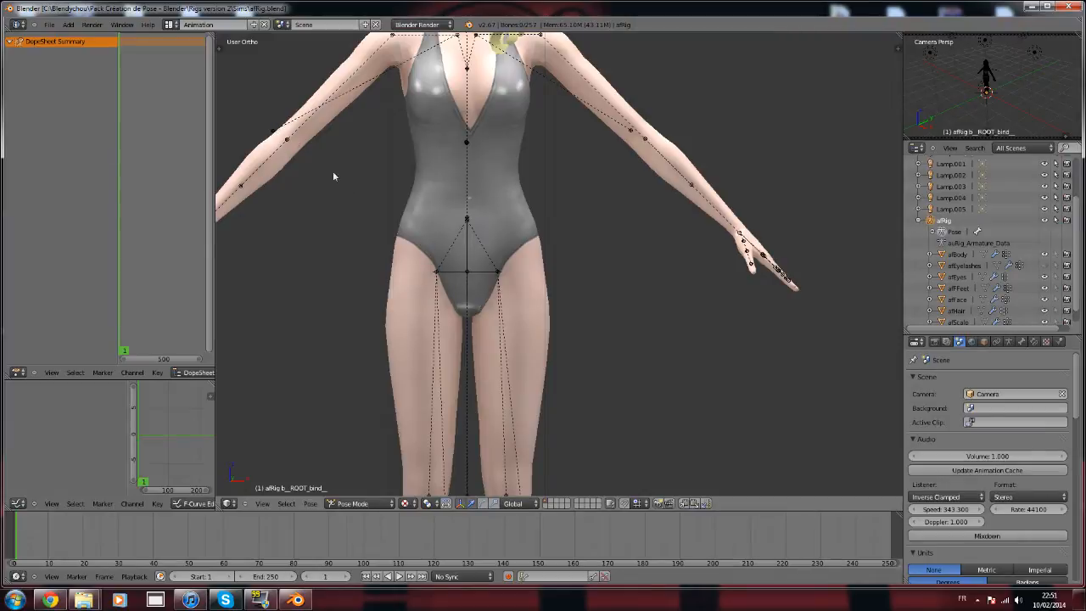
scroll(377, 208, down, 4)
scroll(508, 274, up, 2)
In front view, rotate the character's right upper arm bone down until the arm hangs alongside the body.
right_click(559, 226)
key(KP_1)
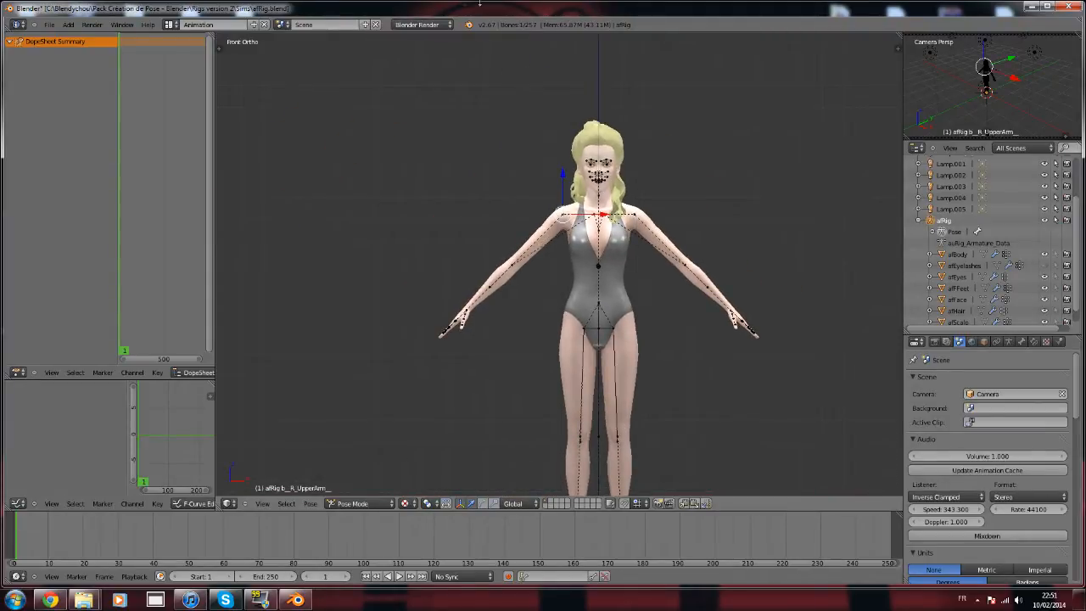
scroll(480, 173, up, 4)
scroll(516, 355, up, 2)
scroll(516, 355, down, 5)
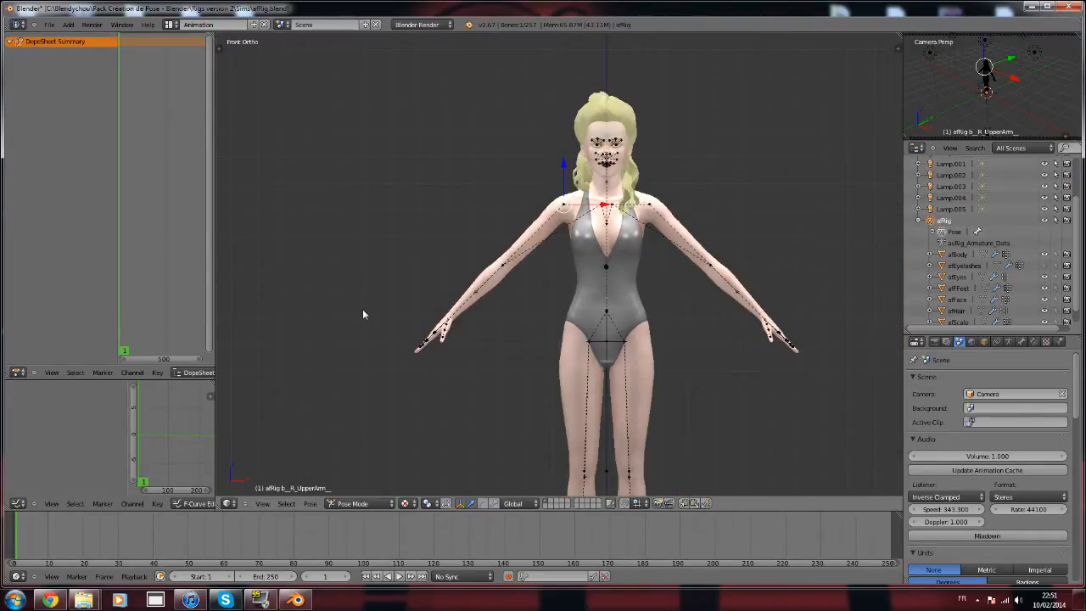
scroll(471, 304, up, 3)
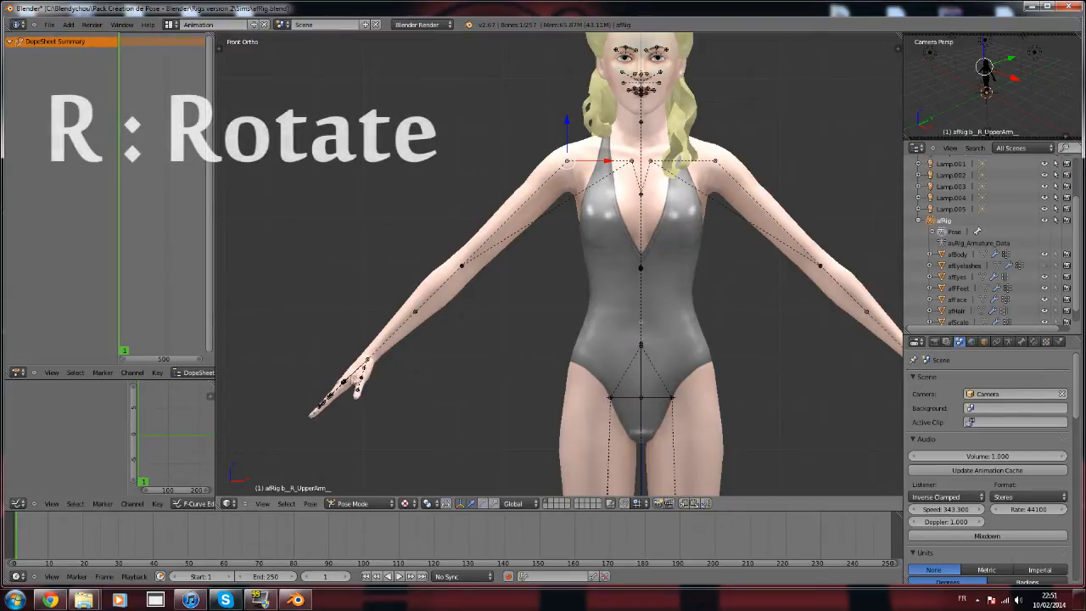
key(r)
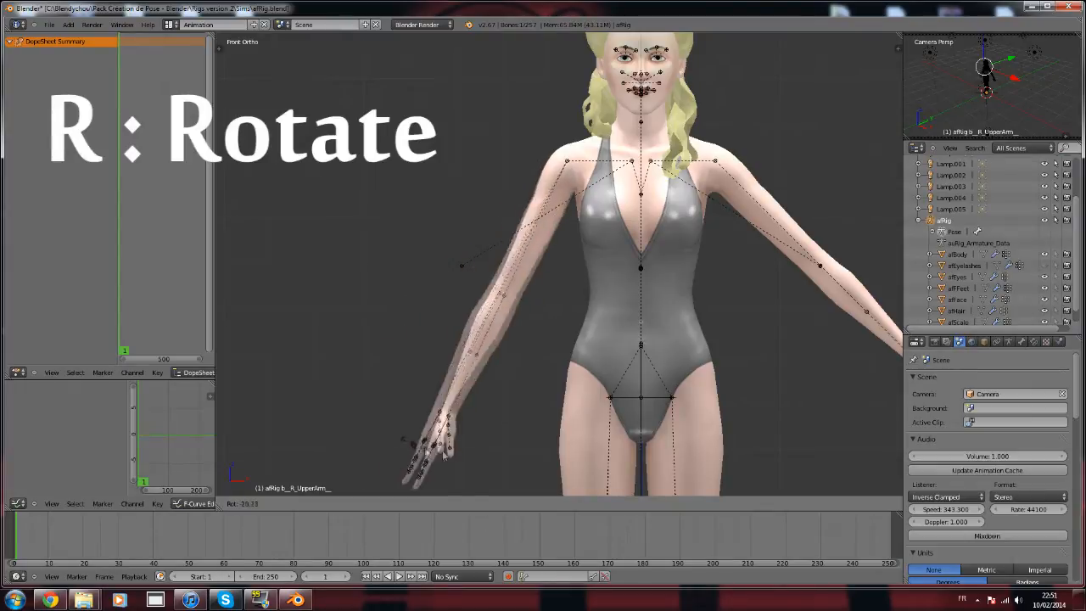
click(517, 456)
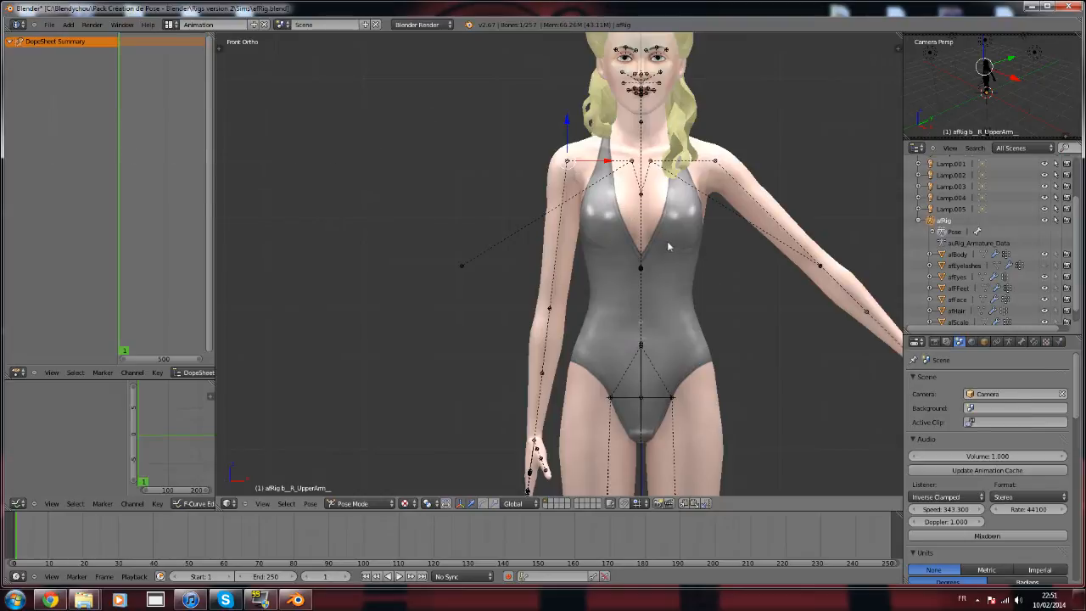
Select the right inner eyebrow bone on the face and rotate it.
scroll(668, 247, up, 3)
shift+middle_drag(690, 120, 542, 469)
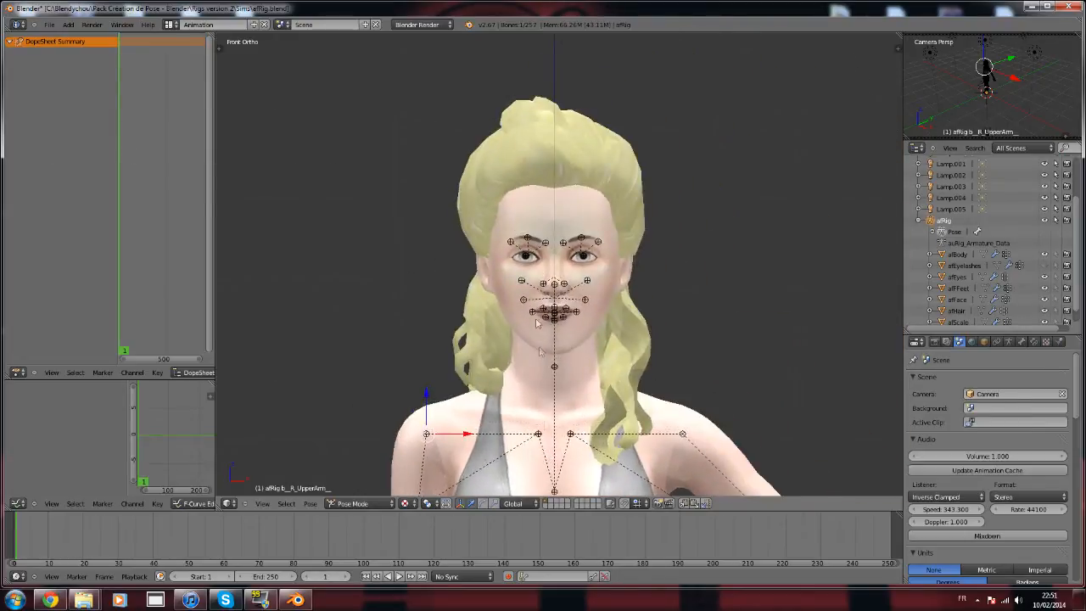
scroll(539, 350, up, 4)
right_click(545, 243)
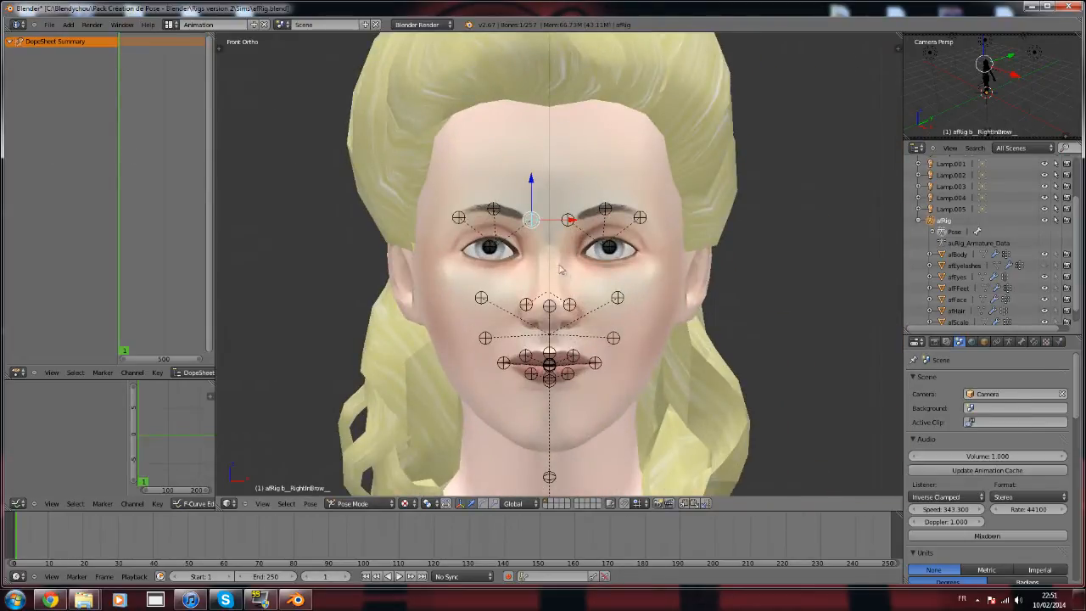
key(r)
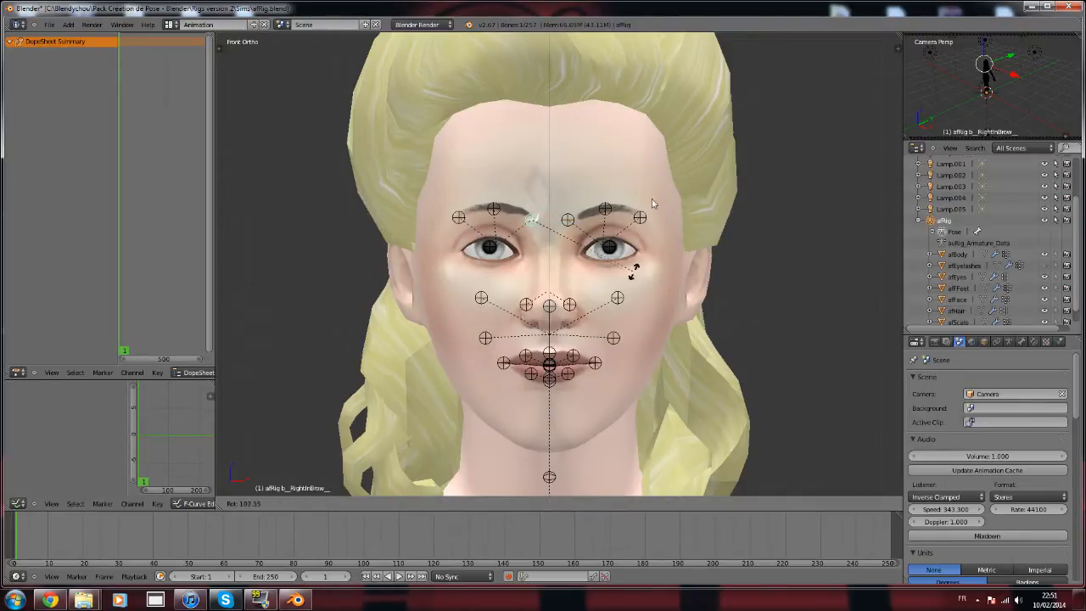
click(584, 174)
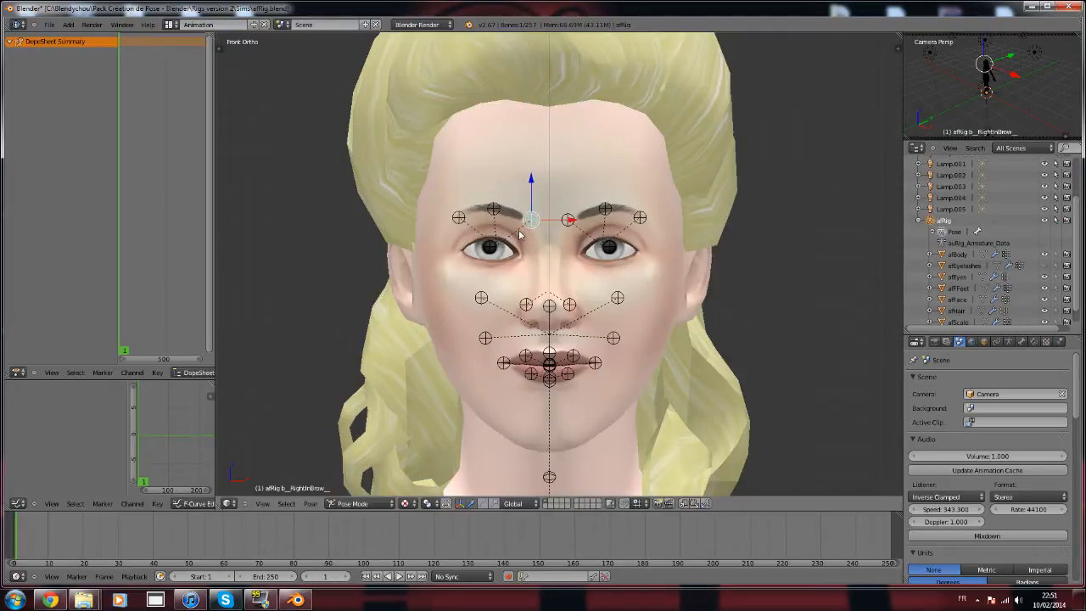
Move the right and left inner eyebrow bones slightly down and toward the nose for a frown.
key(g)
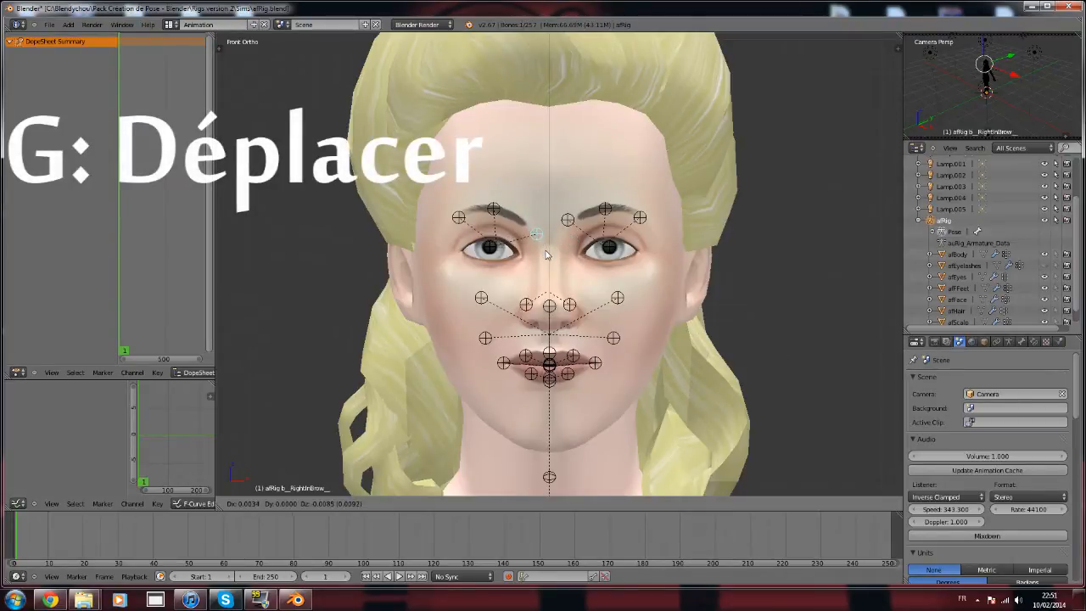
click(547, 254)
right_click(568, 219)
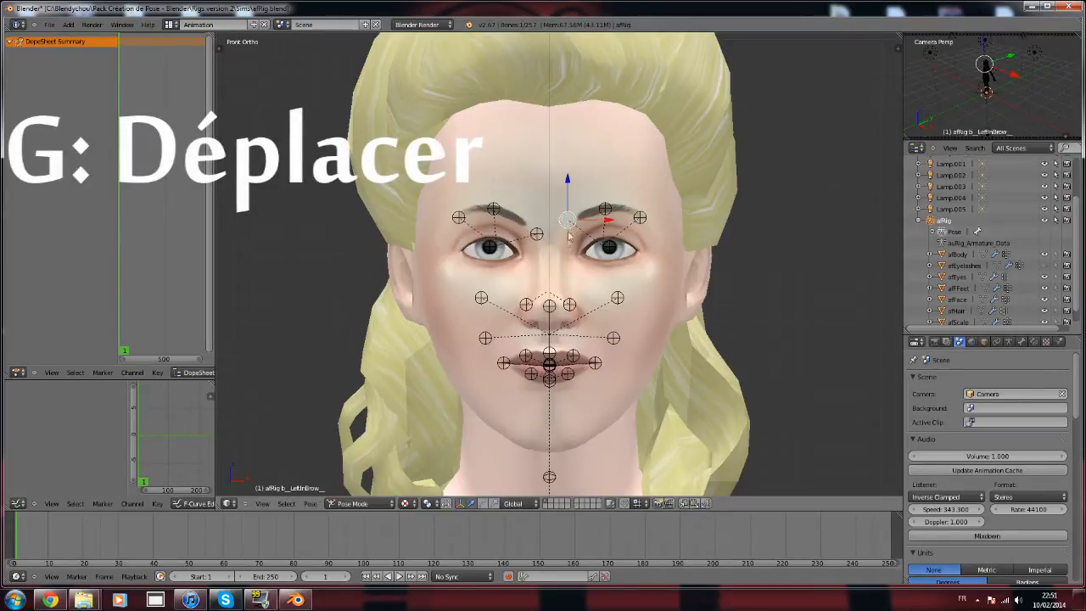
key(g)
click(562, 282)
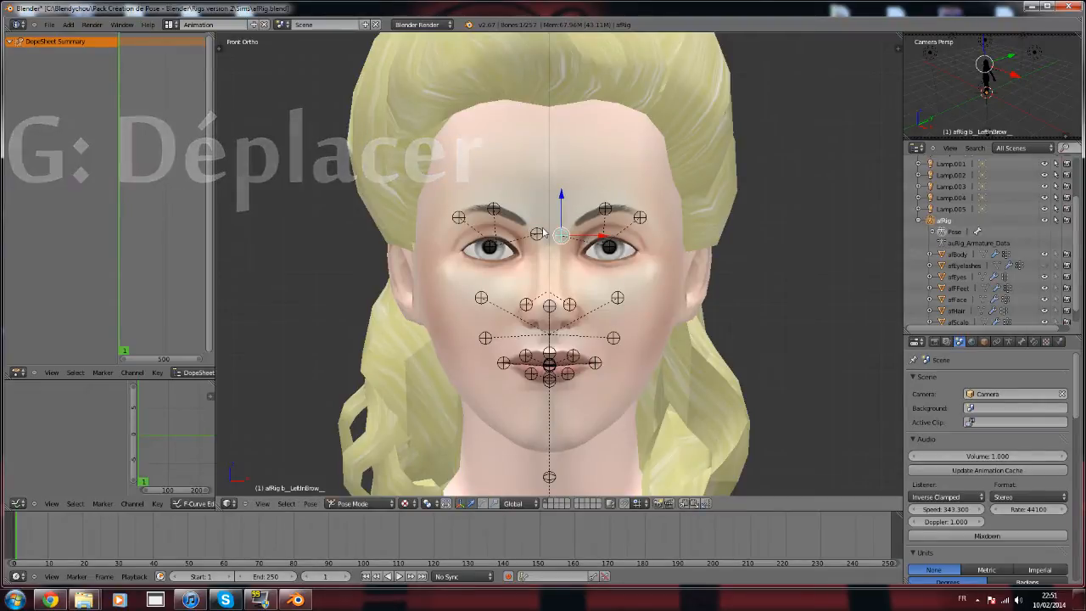
Select both inner eyebrow bones together with the left middle and left outer eyebrow bones.
right_click(538, 235)
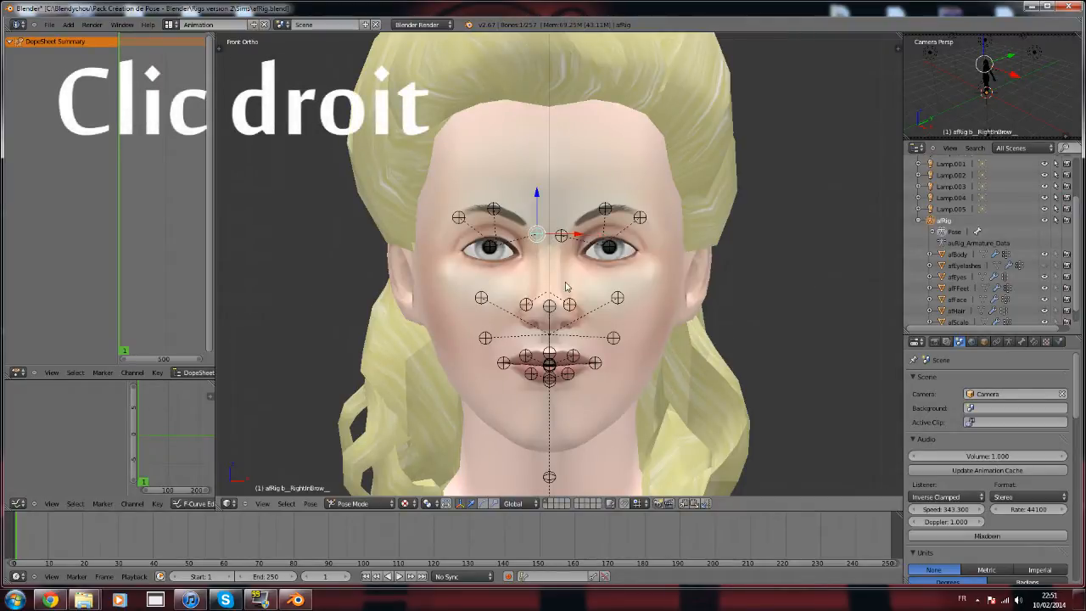
shift+right_click(562, 237)
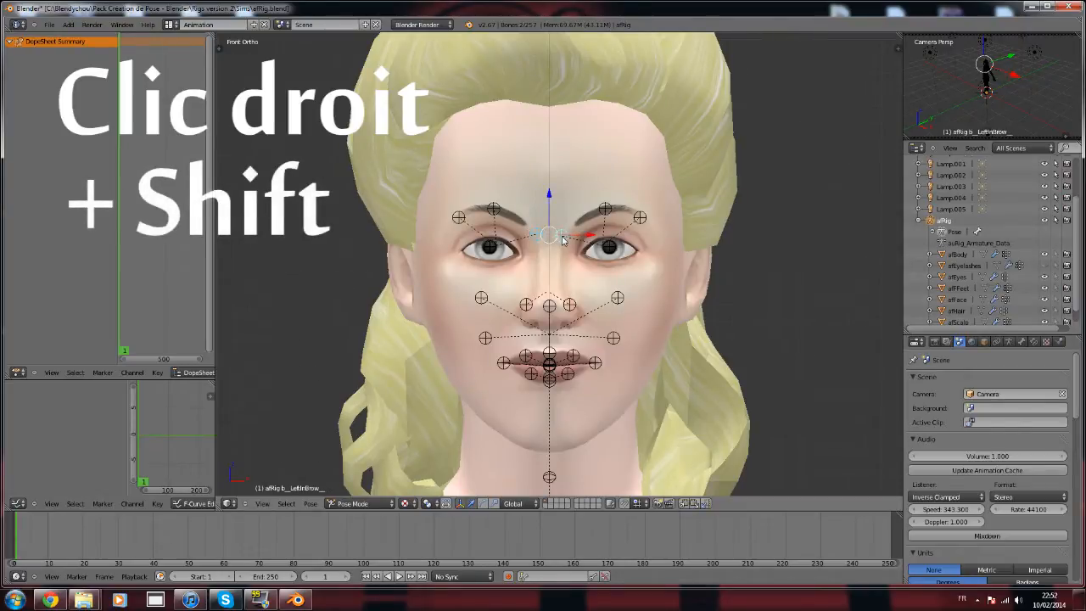
shift+right_click(612, 215)
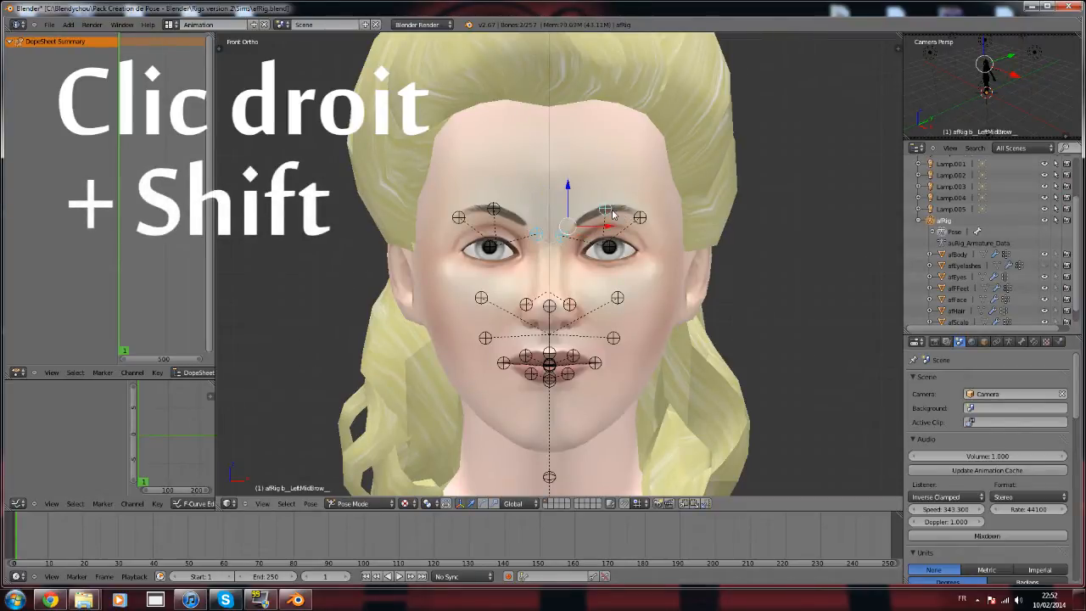
shift+right_click(640, 217)
scroll(516, 273, up, 2)
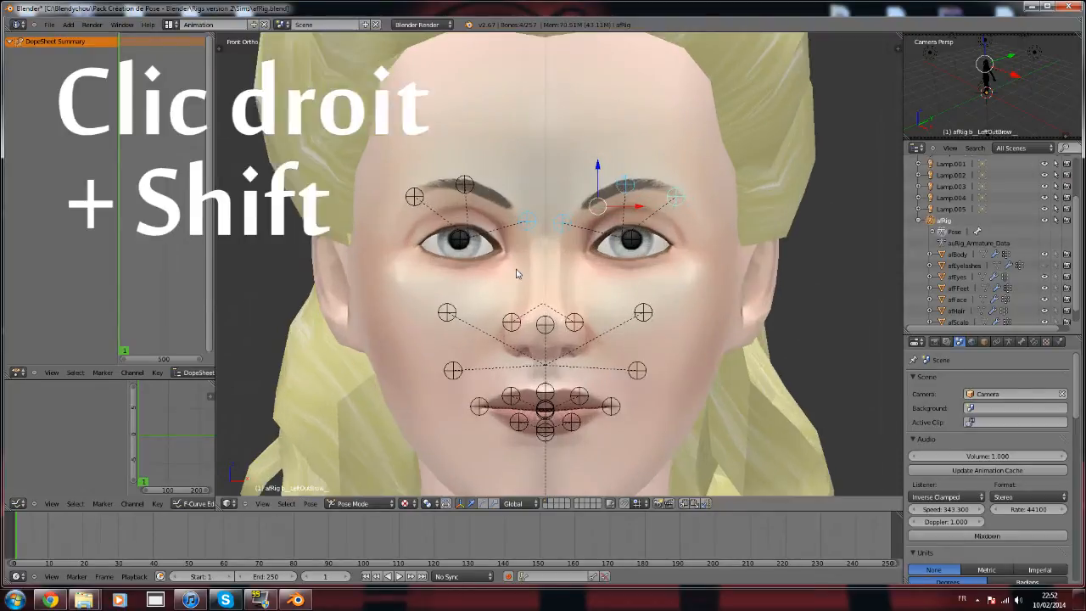
scroll(517, 273, up, 1)
Look over the rig's torso, legs and arms, ending on a close view of the left hand's bones.
scroll(533, 244, down, 6)
right_click(523, 277)
scroll(493, 316, down, 6)
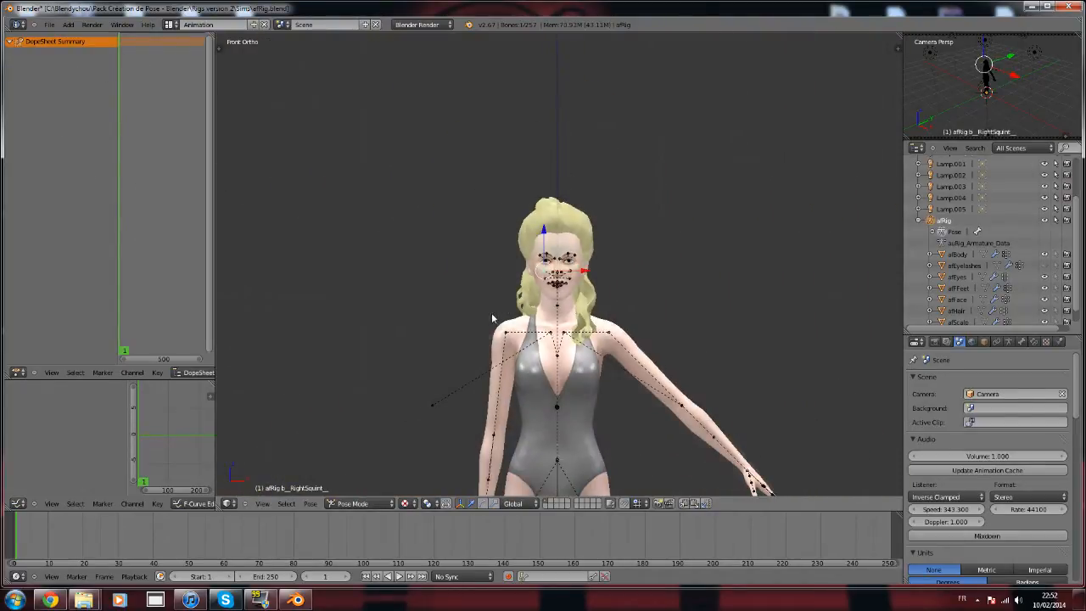
shift+middle_drag(624, 373, 618, 145)
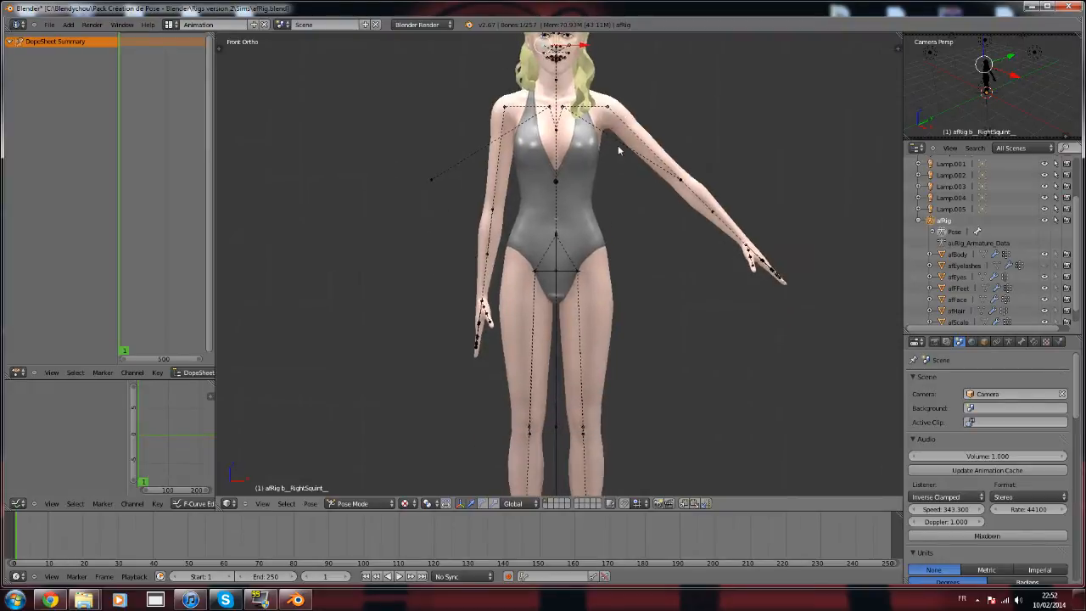
scroll(552, 314, up, 1)
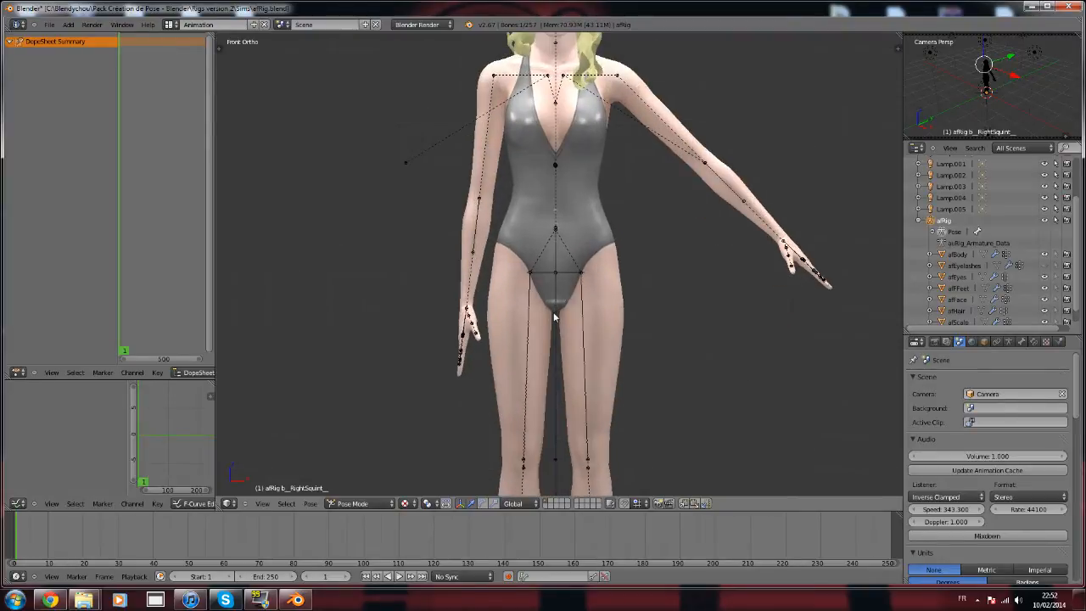
scroll(554, 312, up, 2)
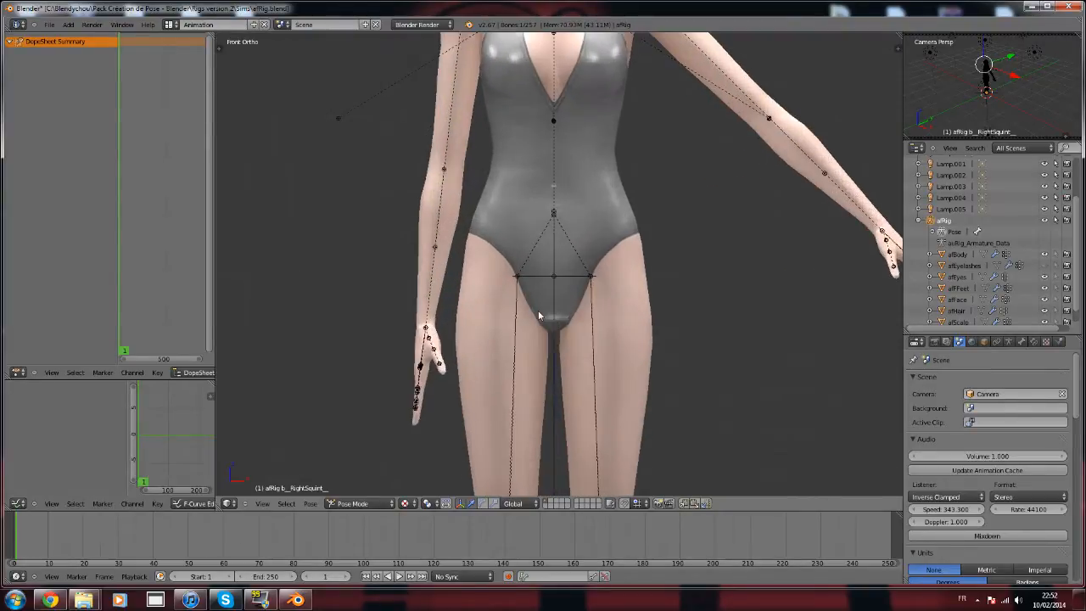
scroll(595, 299, down, 5)
shift+middle_drag(643, 274, 490, 293)
scroll(490, 292, up, 8)
scroll(461, 336, down, 7)
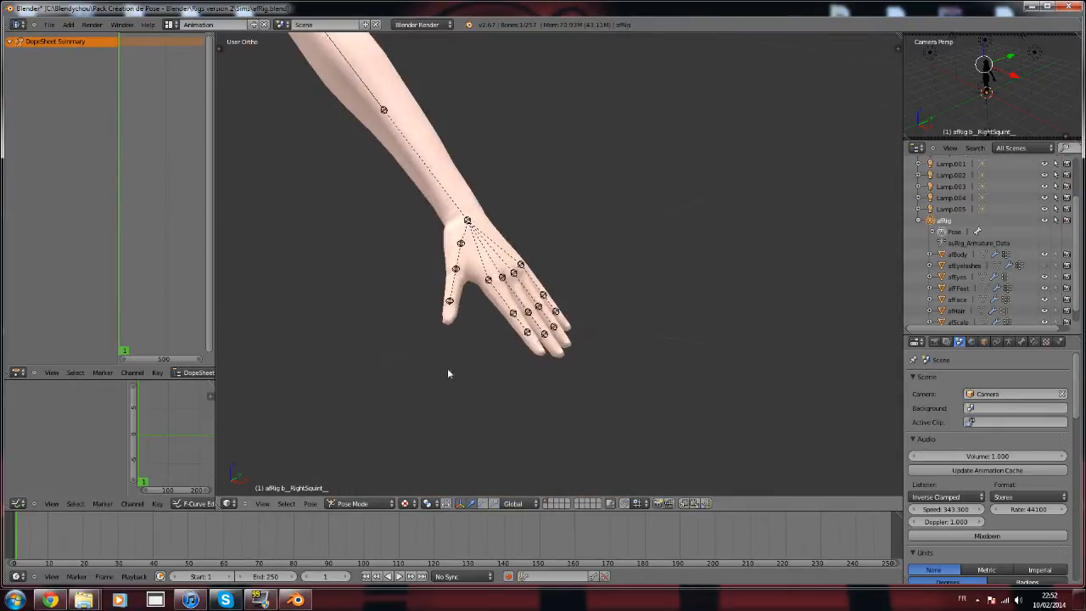
Select the left index fingertip bone and rotate it about 20 degrees around the global Y axis.
middle_drag(512, 312, 542, 320)
scroll(548, 304, up, 6)
right_click(541, 321)
middle_drag(629, 326, 568, 461)
key(r)
key(y)
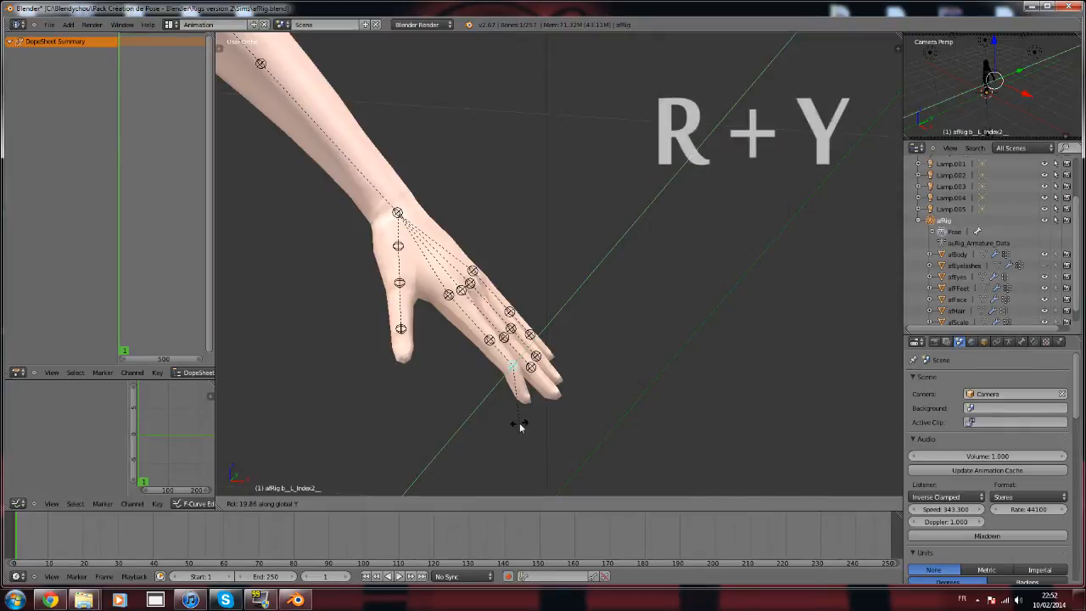
click(520, 426)
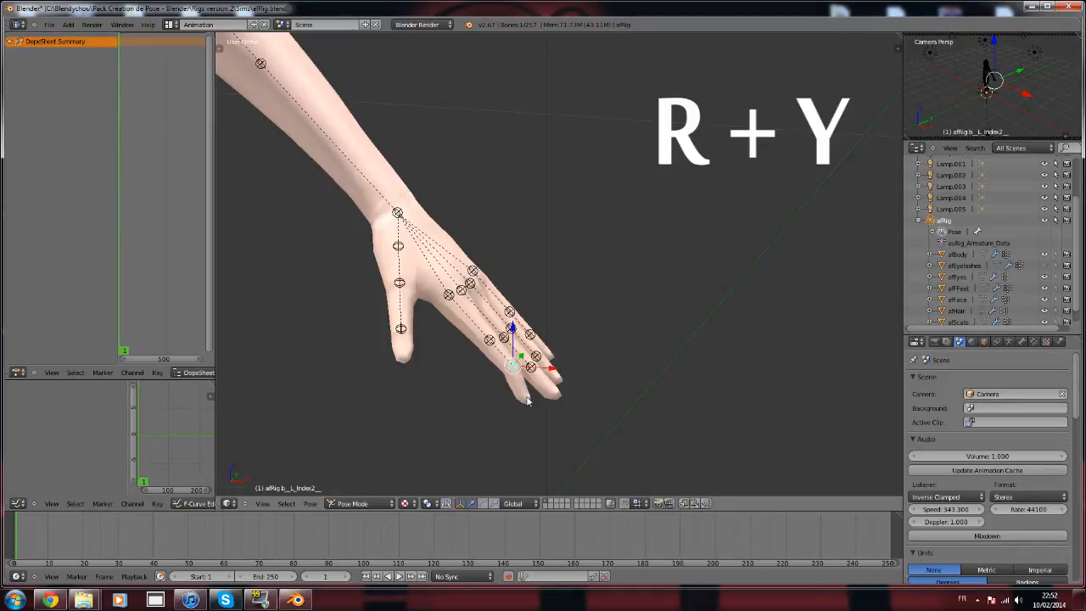
Rotate the left index fingertip bone around the global Y, X and Z axes in turn.
key(r)
key(y)
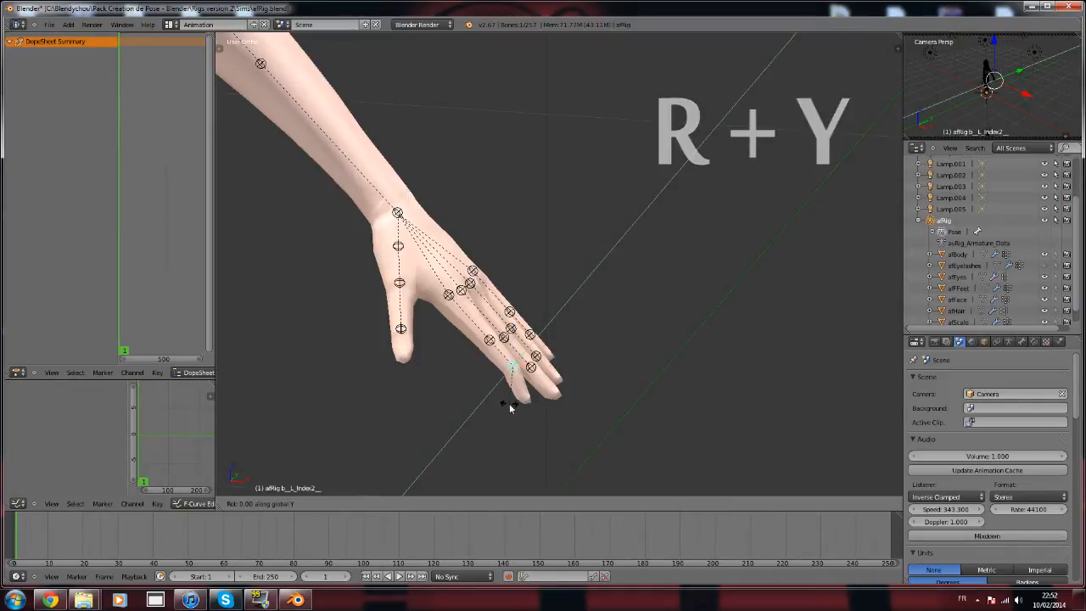
click(509, 403)
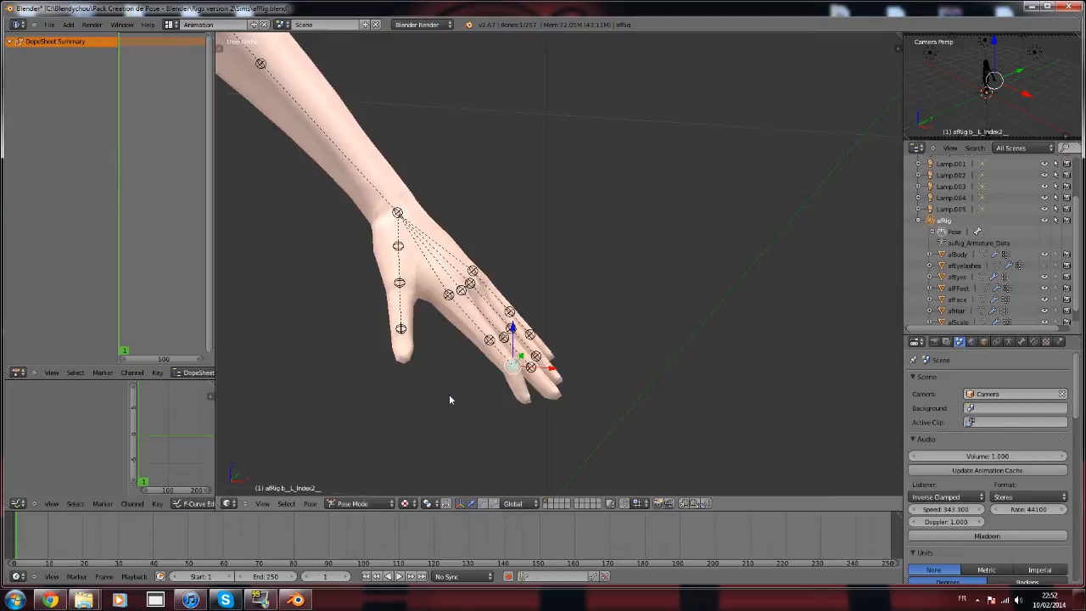
key(r)
key(x)
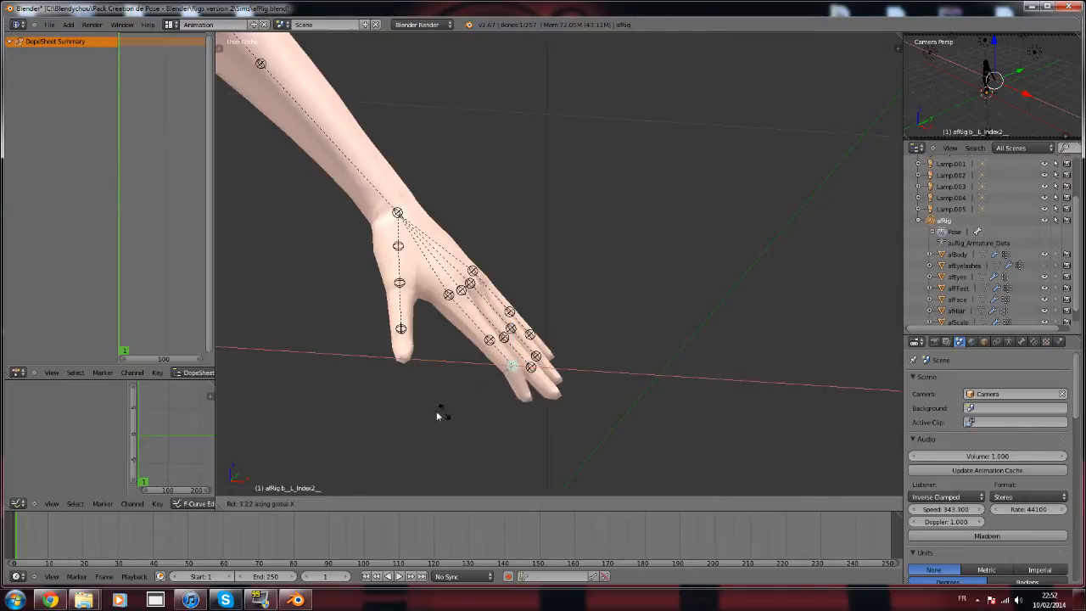
click(432, 411)
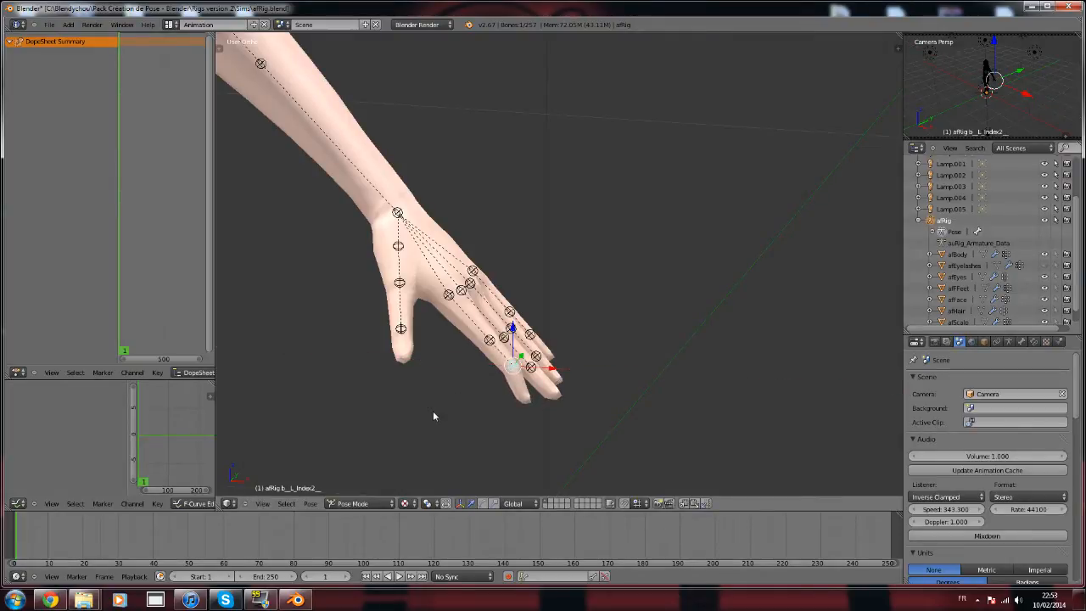
key(r)
key(z)
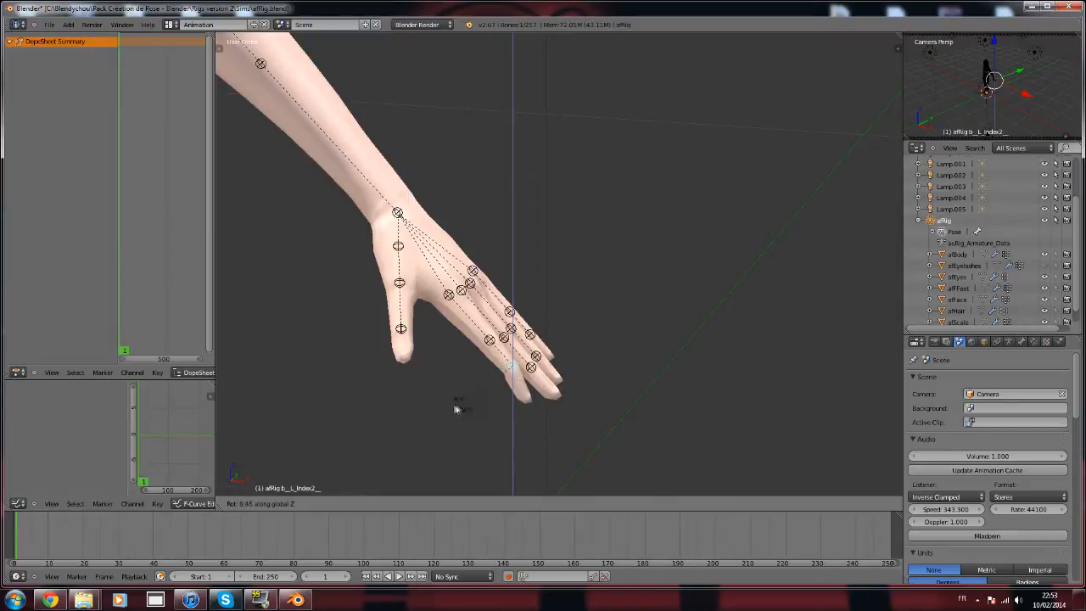
click(448, 405)
Examine the left hand's finger bones from the side and at an angle, with the arm and body in view.
scroll(517, 381, down, 6)
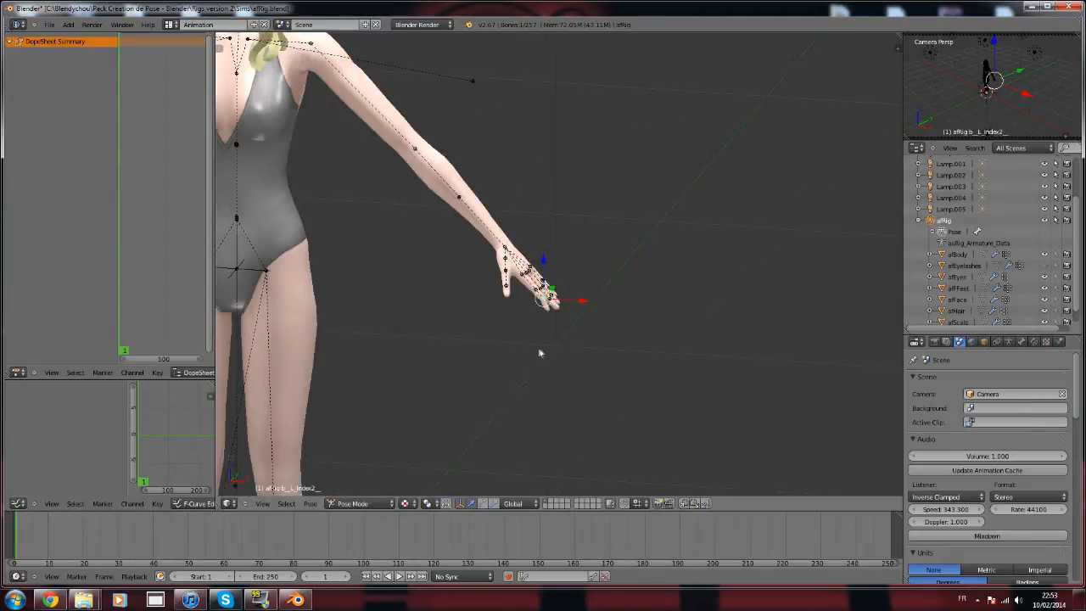
middle_drag(538, 349, 412, 341)
scroll(414, 341, up, 6)
scroll(607, 373, up, 2)
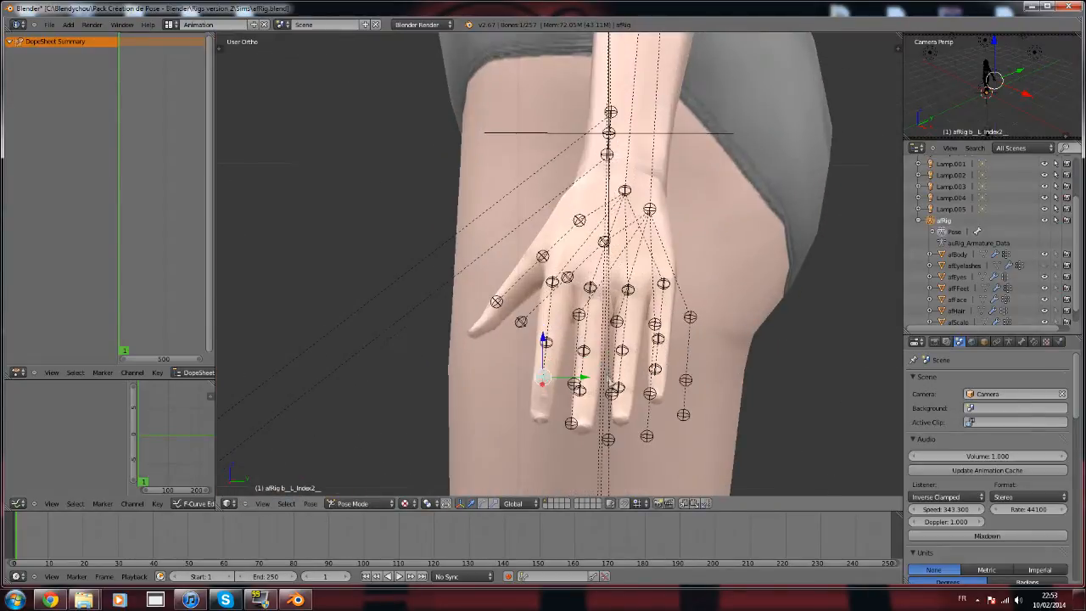
middle_drag(556, 333, 572, 368)
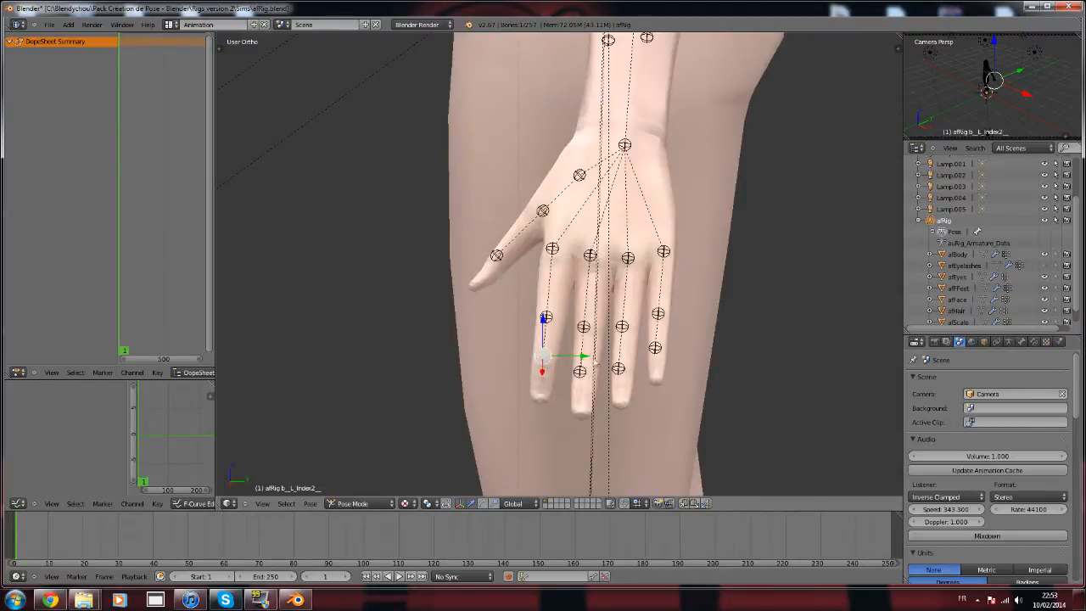
scroll(499, 358, down, 5)
middle_drag(493, 359, 632, 404)
scroll(495, 335, down, 5)
scroll(672, 400, up, 2)
scroll(676, 374, up, 4)
Bend the left hand's fingers by rotating their middle joint bones around the global Y axis, one finger at a time.
right_click(677, 325)
right_click(796, 350)
key(r)
key(y)
click(728, 416)
right_click(804, 349)
key(r)
key(y)
click(760, 411)
right_click(815, 346)
key(r)
key(y)
click(780, 404)
right_click(823, 344)
key(r)
key(y)
click(810, 396)
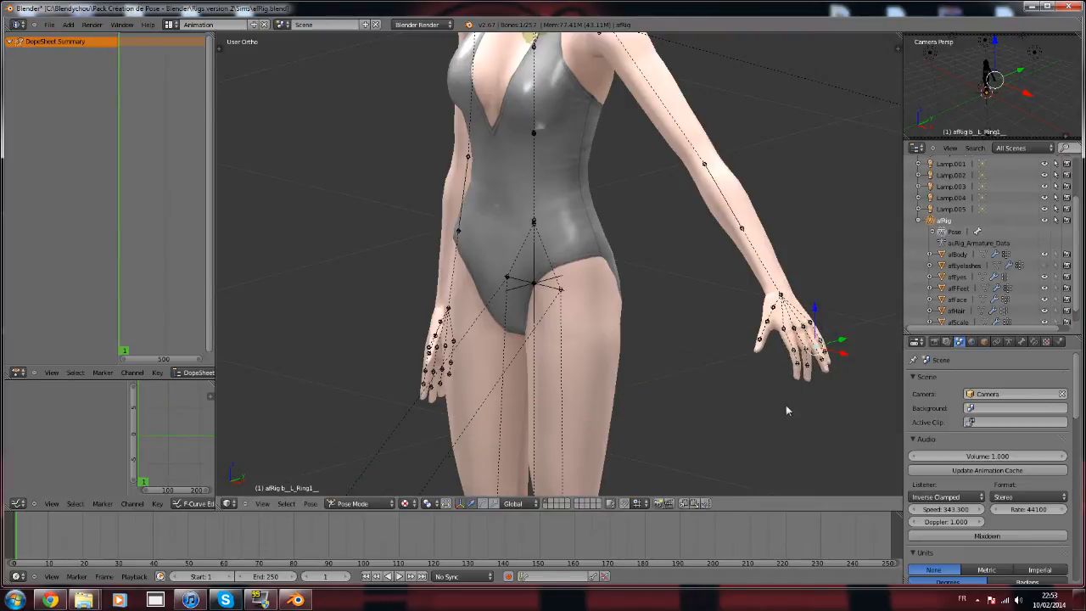
right_click(813, 344)
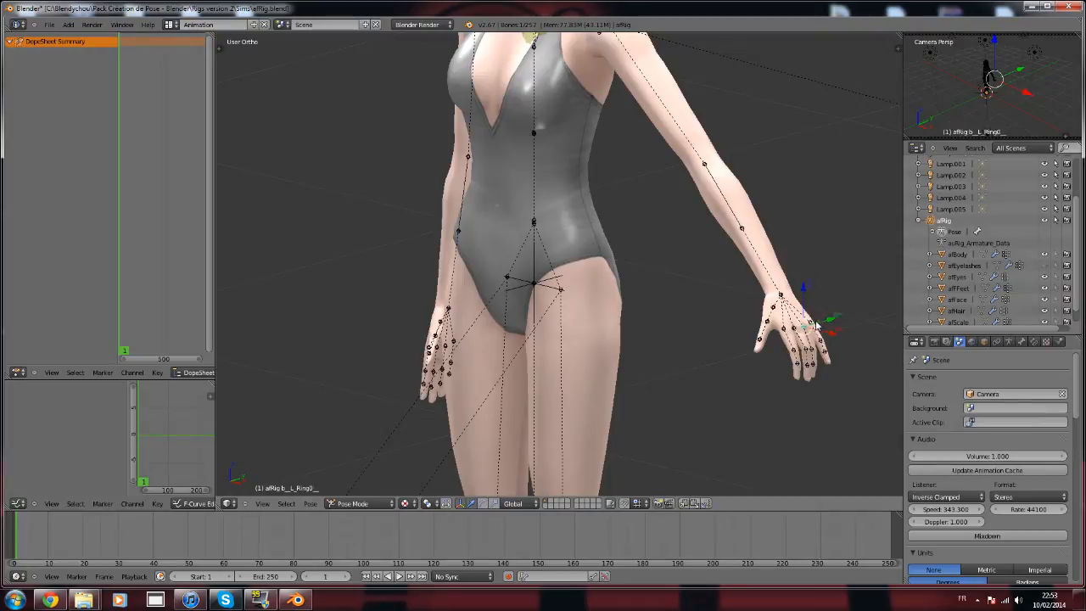
In front view, rotate the left upper arm bone down toward the body.
scroll(665, 157, down, 5)
right_click(585, 150)
key(KP_1)
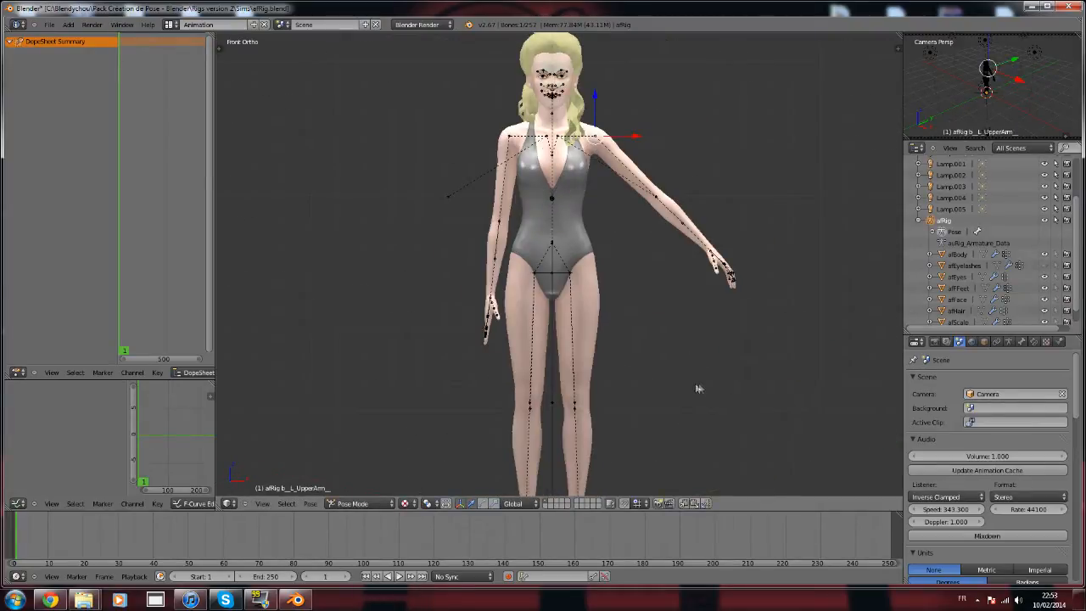
key(r)
click(567, 417)
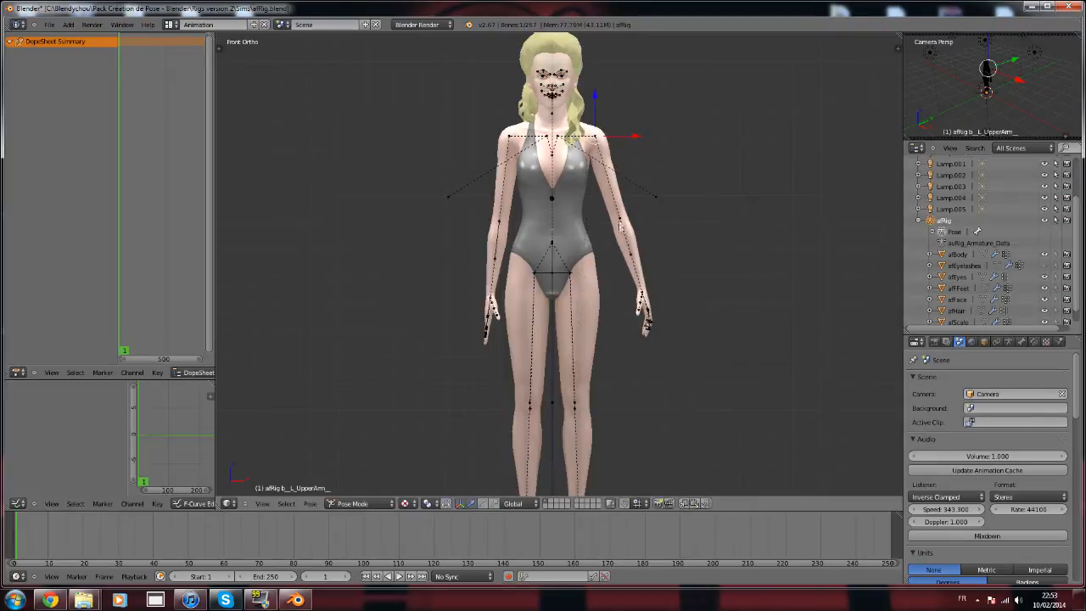
Rotate the left forearm bone inward so that it hangs alongside the body.
right_click(632, 254)
key(r)
click(586, 325)
Select all of the rig's bones and insert a LocRotScale keyframe at frame 1.
shift+middle_drag(580, 200, 566, 339)
scroll(614, 388, down, 1)
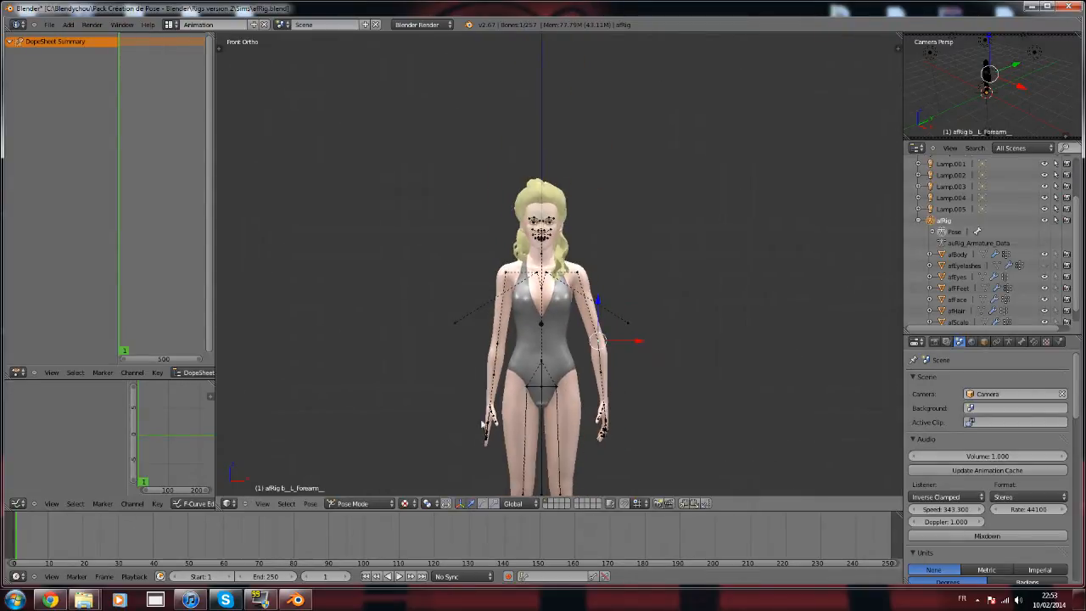
scroll(496, 399, up, 5)
shift+middle_drag(508, 363, 568, 174)
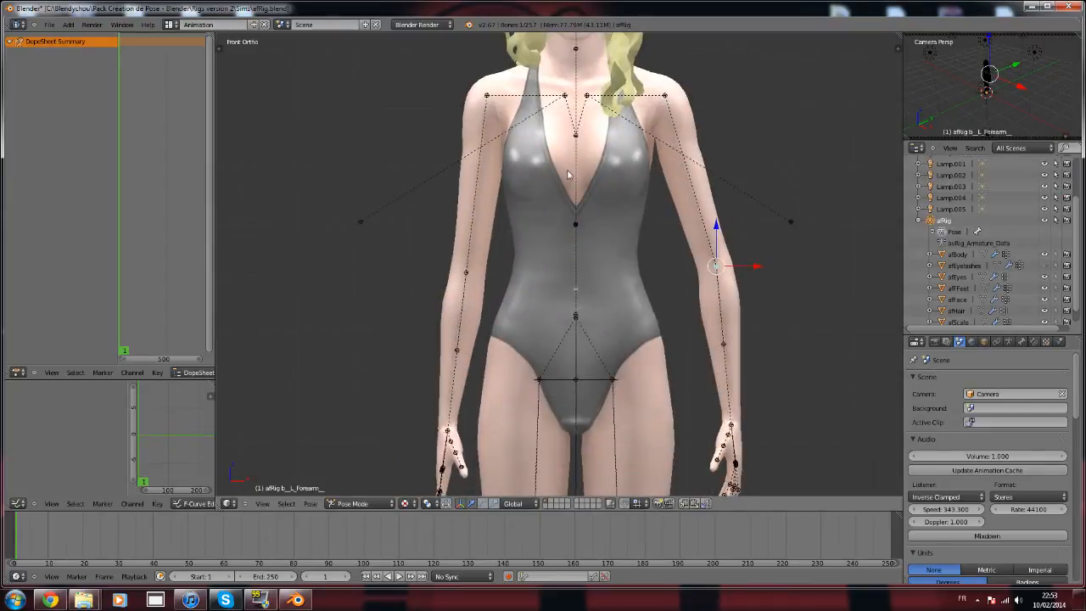
scroll(648, 281, down, 5)
key(a)
scroll(602, 282, up, 4)
scroll(611, 274, down, 3)
mouse_move(618, 269)
middle_down()
mouse_move(337, 296)
mouse_move(621, 306)
mouse_move(606, 279)
middle_up()
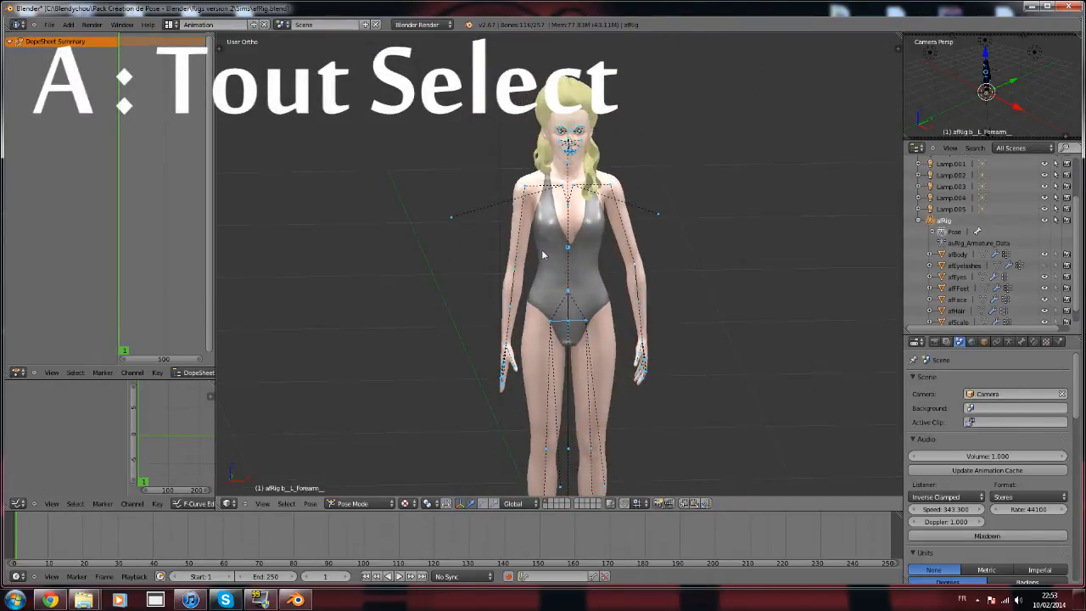
key(i)
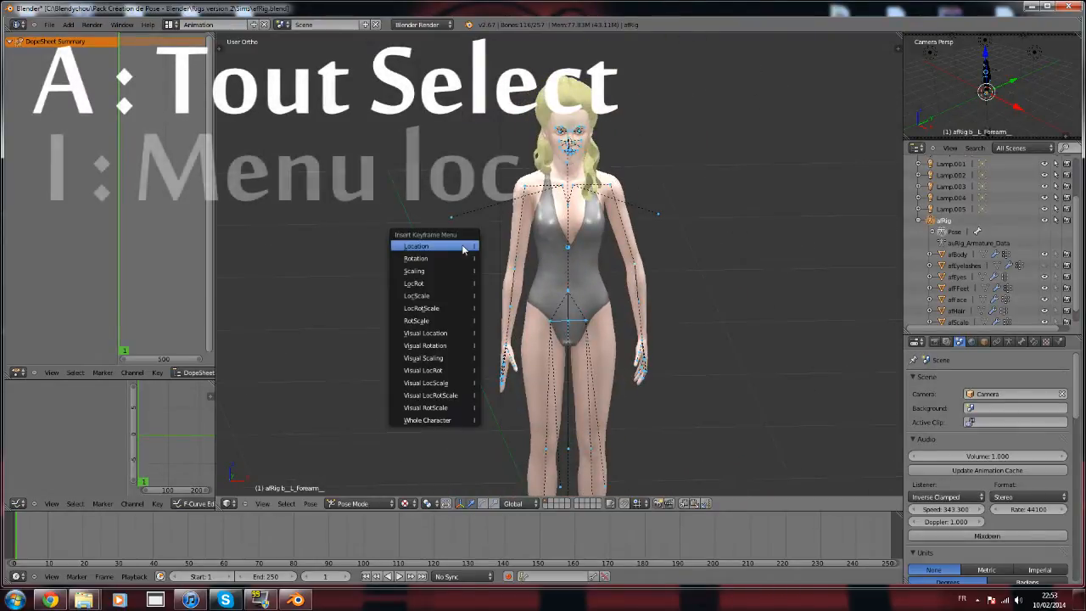
click(442, 309)
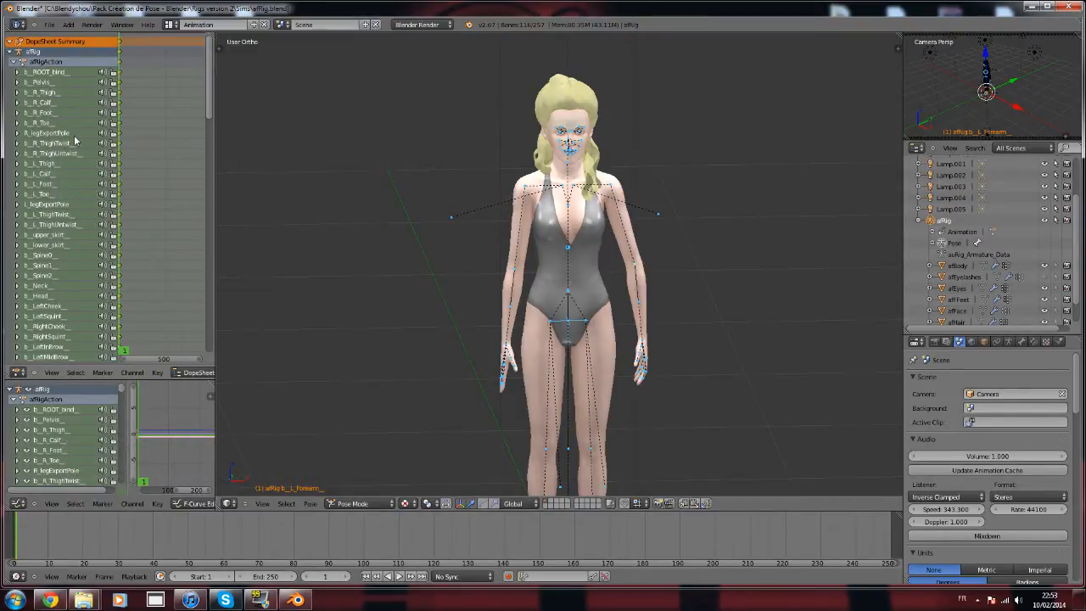
scroll(172, 320, down, 5)
scroll(164, 320, down, 2)
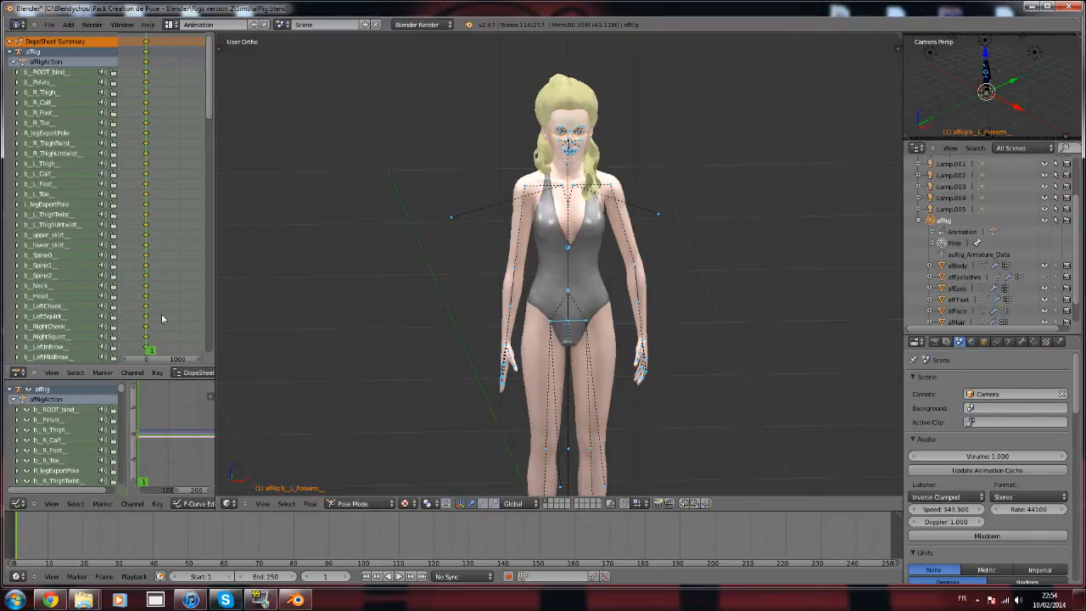
scroll(154, 299, up, 3)
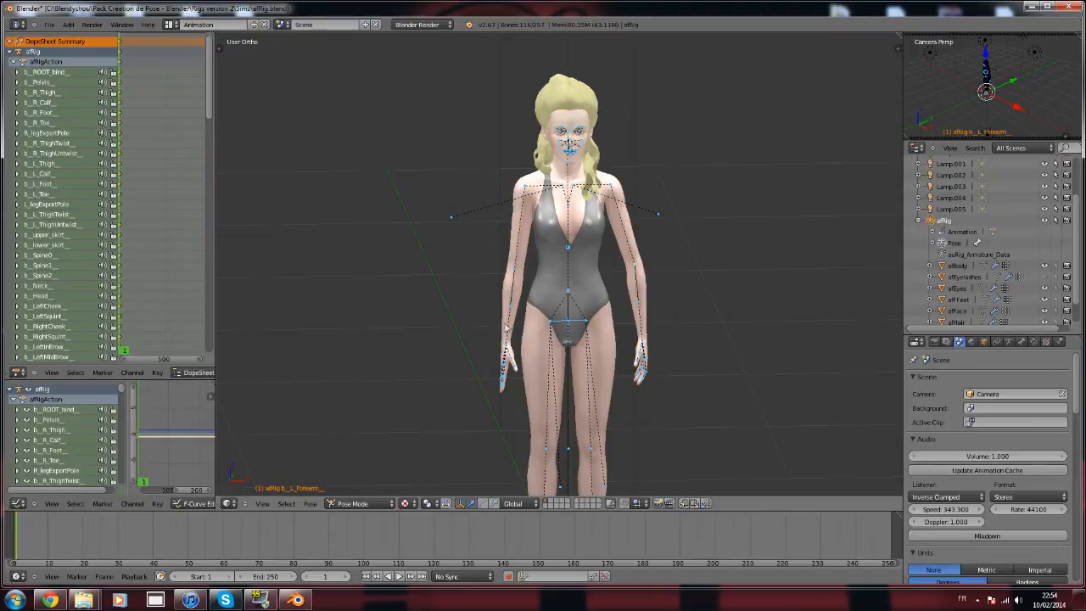
Rotate the right index finger's bones around the global Y axis, starting from its base bone.
scroll(458, 310, up, 4)
scroll(548, 230, up, 2)
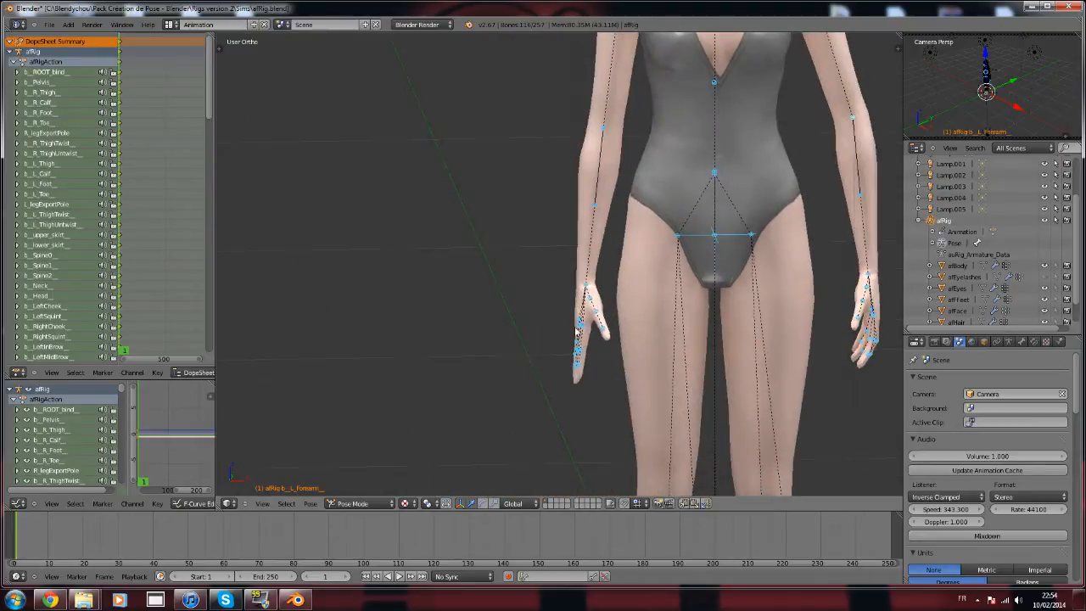
right_click(583, 331)
scroll(508, 386, up, 3)
scroll(509, 384, down, 3)
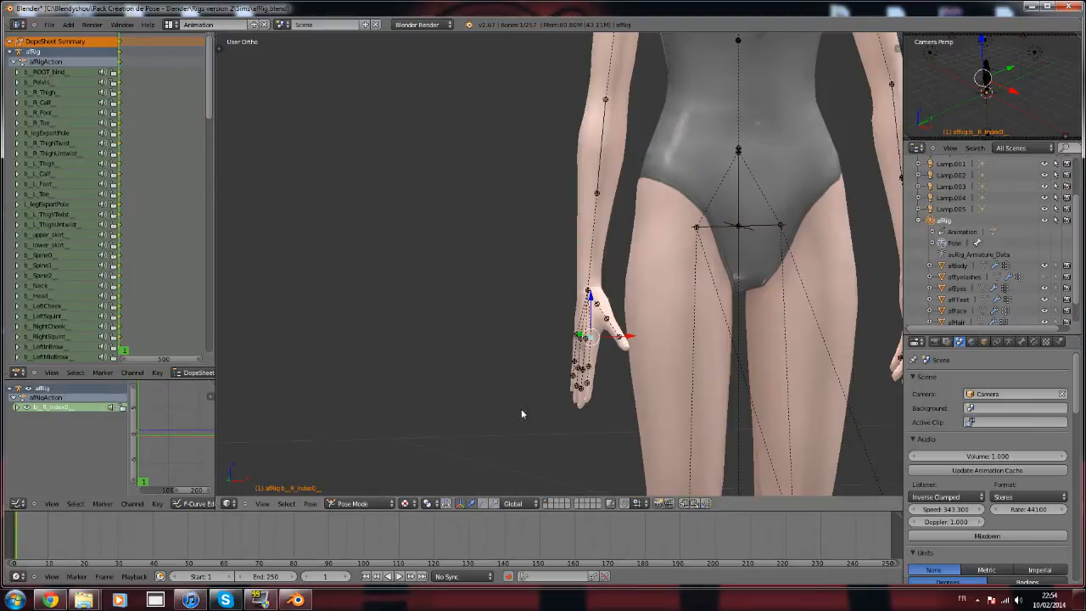
key(r)
key(y)
click(533, 459)
key(r)
key(y)
click(603, 411)
right_click(596, 389)
key(r)
key(y)
click(602, 418)
Rotate the right middle finger's bones around the global Y axis.
right_click(584, 345)
key(r)
key(y)
click(581, 424)
right_click(584, 375)
key(r)
key(y)
click(584, 399)
key(r)
key(y)
click(589, 403)
Rotate the right ring finger's bones around the global Y axis.
right_click(585, 339)
right_click(582, 369)
key(r)
key(y)
click(573, 429)
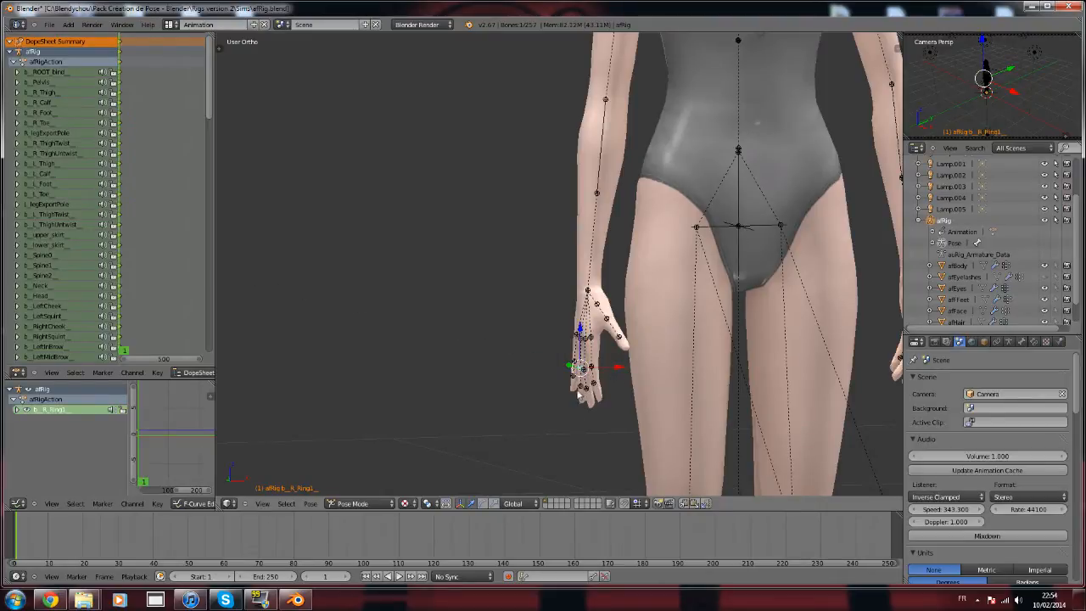
key(r)
key(y)
click(574, 426)
Rotate the right little finger's bones around the global Y axis, from the base to the tip.
right_click(577, 335)
key(r)
key(y)
click(568, 436)
right_click(579, 363)
key(r)
key(y)
click(587, 409)
key(r)
key(y)
click(617, 413)
Rotate the right thumb from its base bone to bring it in toward the fingers.
scroll(628, 399, down, 2)
middle_drag(628, 398, 747, 427)
scroll(620, 380, up, 3)
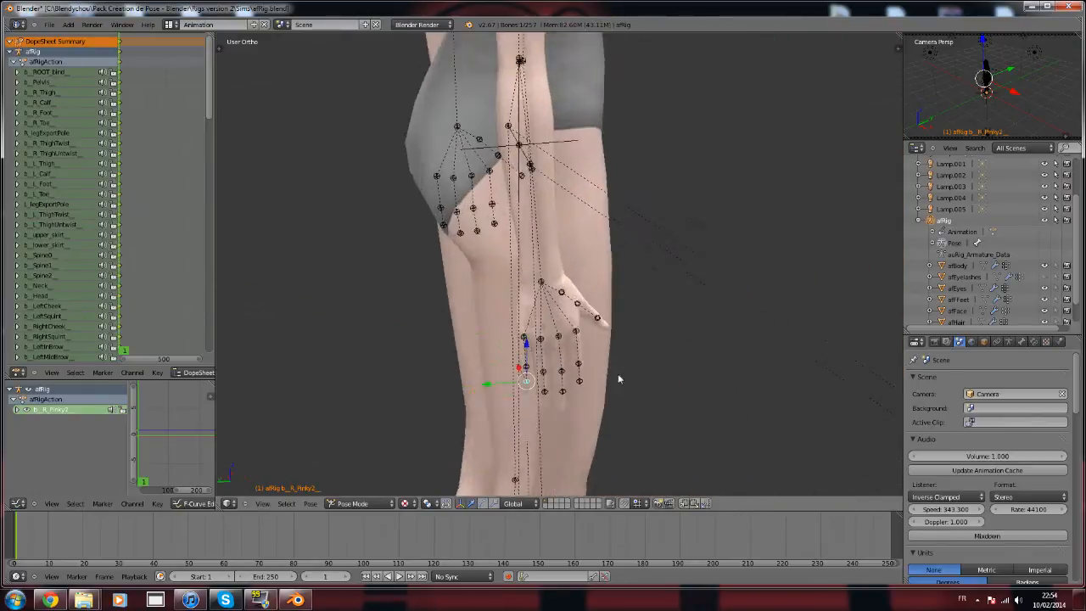
scroll(618, 377, up, 1)
right_click(560, 305)
middle_drag(732, 353, 705, 288)
key(r)
click(600, 382)
key(r)
click(593, 367)
key(r)
click(586, 411)
Refine the angle of the right thumb's base bone so the thumb hangs alongside the hand.
right_click(604, 385)
key(r)
click(594, 417)
mouse_move(599, 423)
middle_down()
mouse_move(555, 459)
mouse_move(616, 429)
middle_up()
key(r)
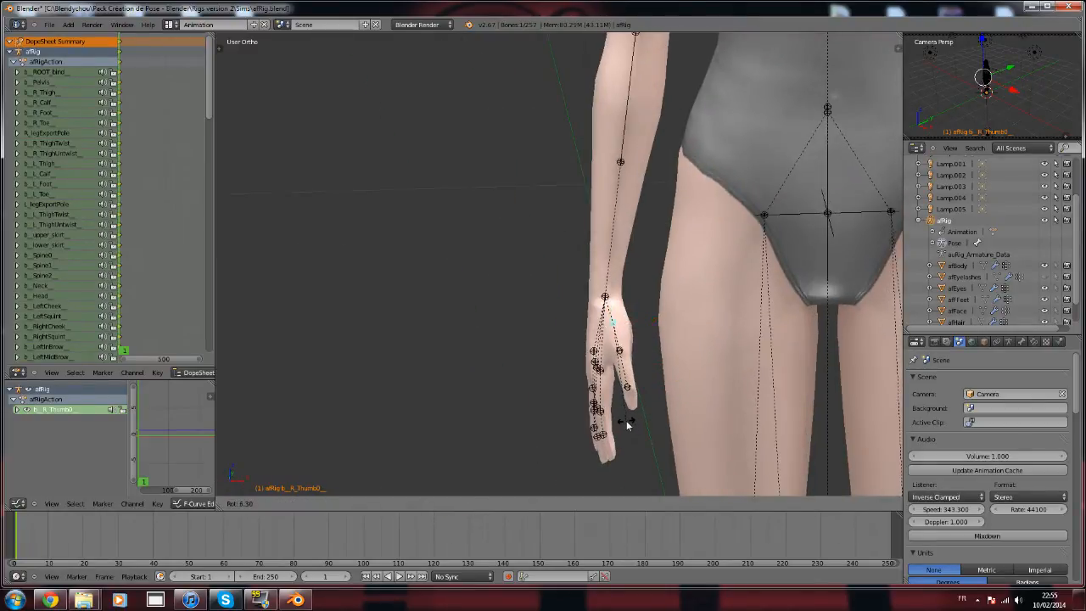
click(627, 422)
Rotate the left thumb's base bone inward so the thumb lies closer to the hand.
scroll(645, 414, down, 4)
shift+middle_drag(631, 393, 420, 390)
scroll(594, 365, up, 5)
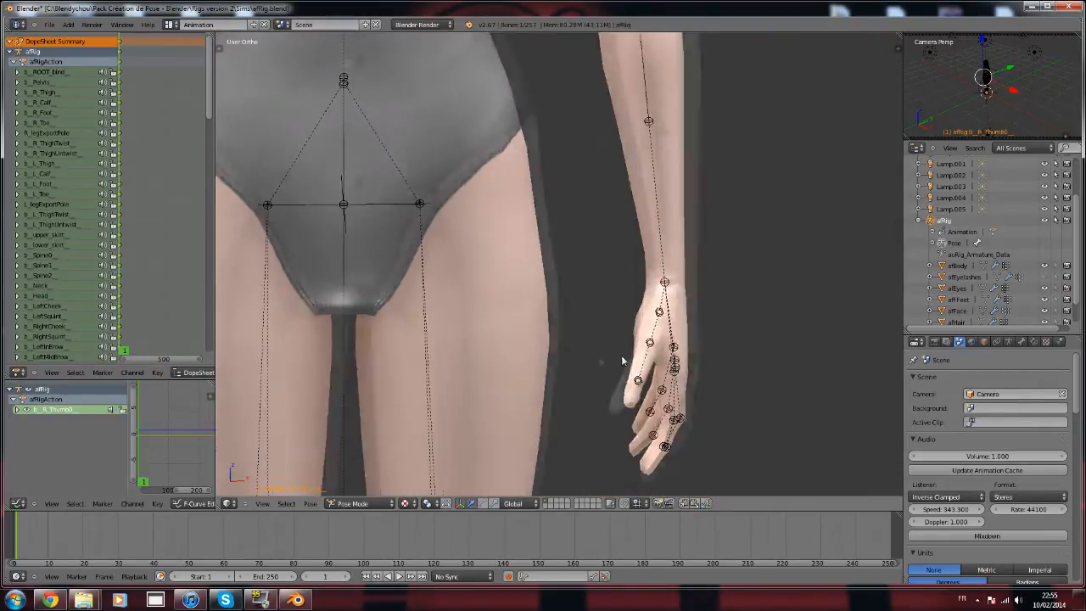
scroll(622, 360, down, 2)
right_click(651, 344)
middle_drag(651, 344, 509, 254)
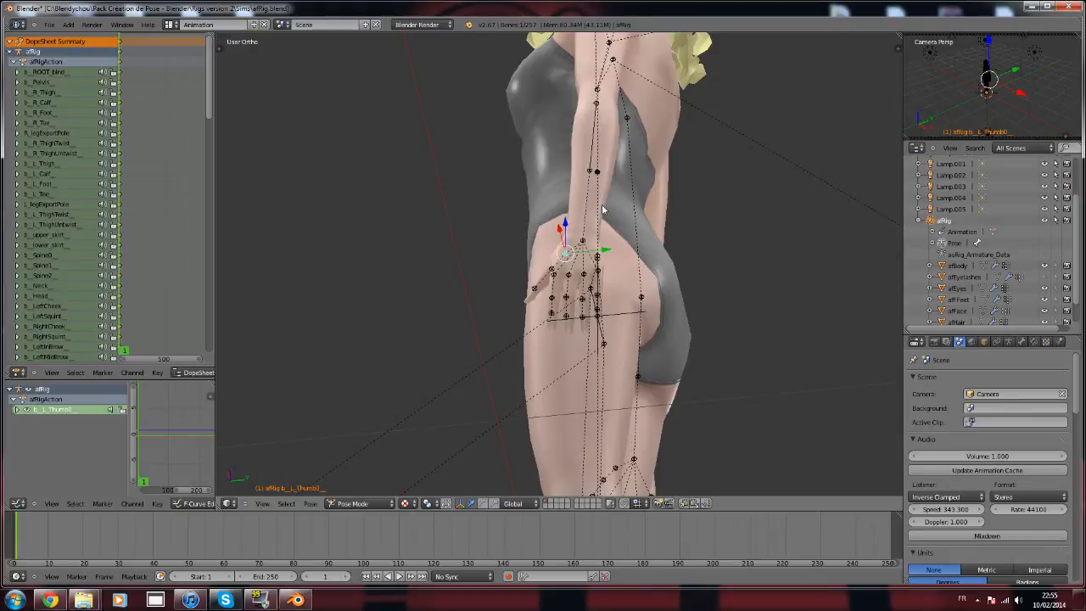
scroll(509, 317, up, 6)
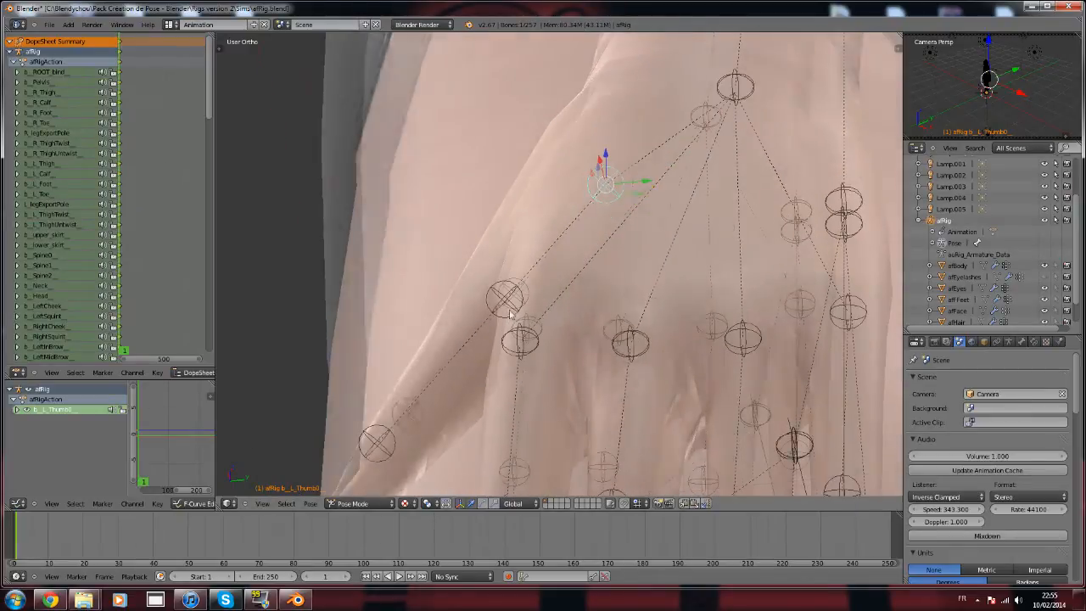
scroll(509, 317, down, 2)
middle_drag(458, 361, 571, 362)
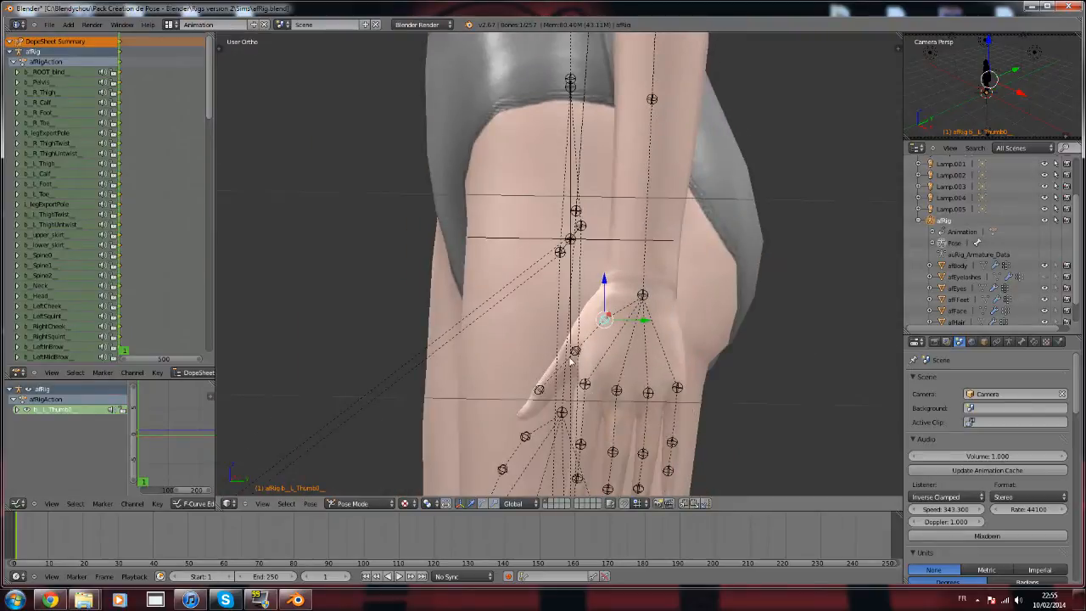
middle_drag(449, 370, 433, 344)
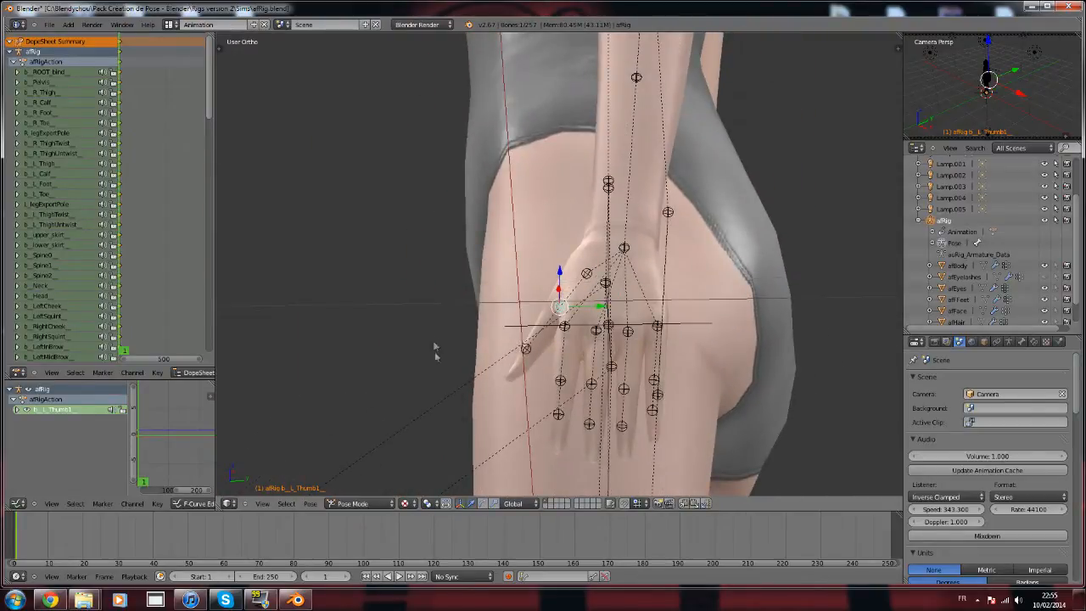
right_click(528, 343)
middle_drag(538, 397, 662, 341)
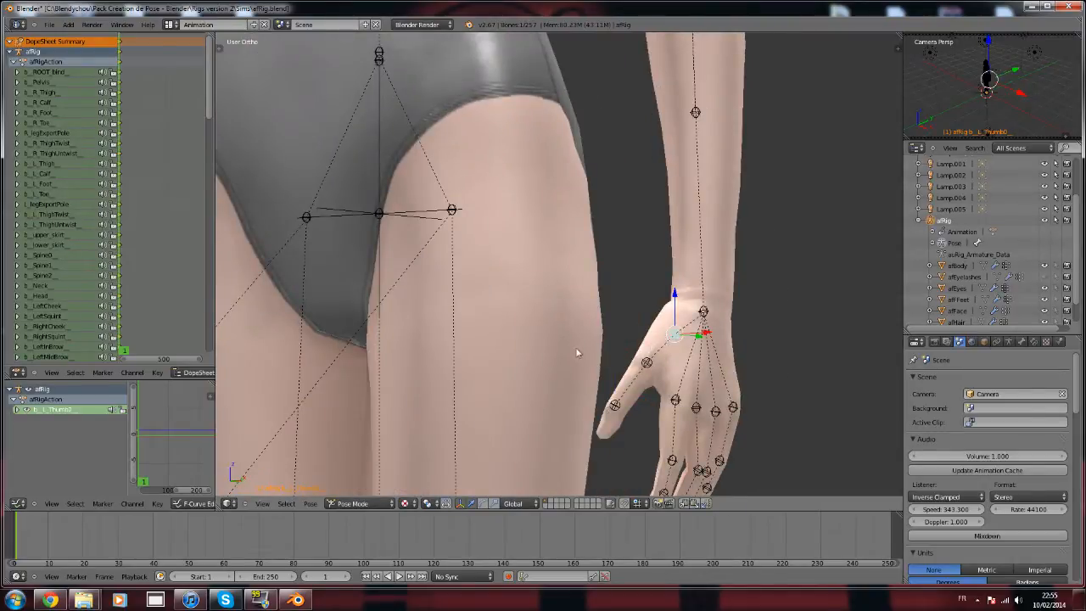
scroll(580, 348, down, 6)
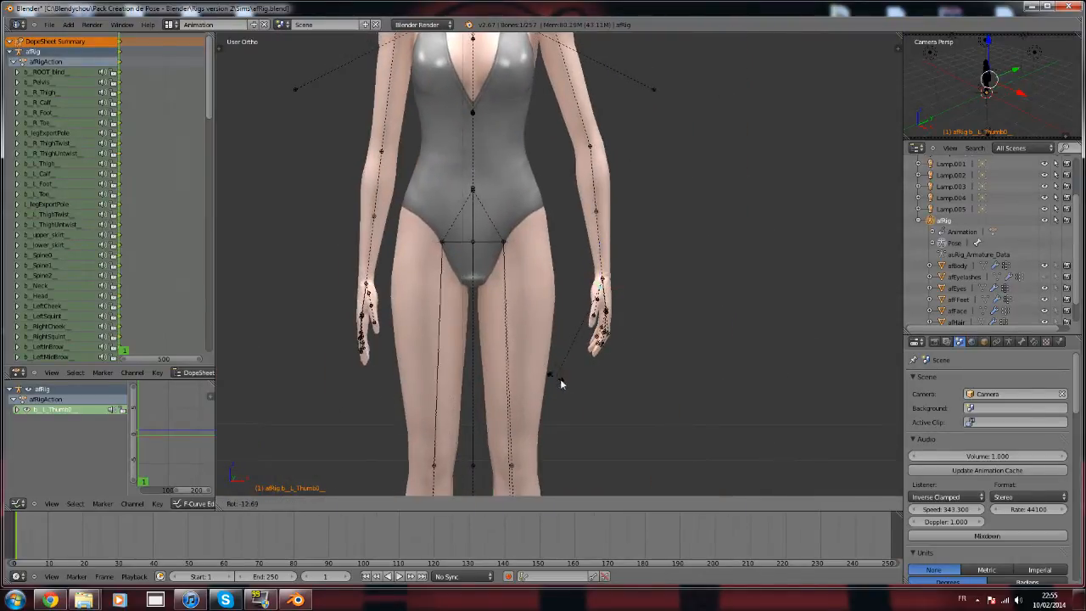
scroll(560, 378, down, 4)
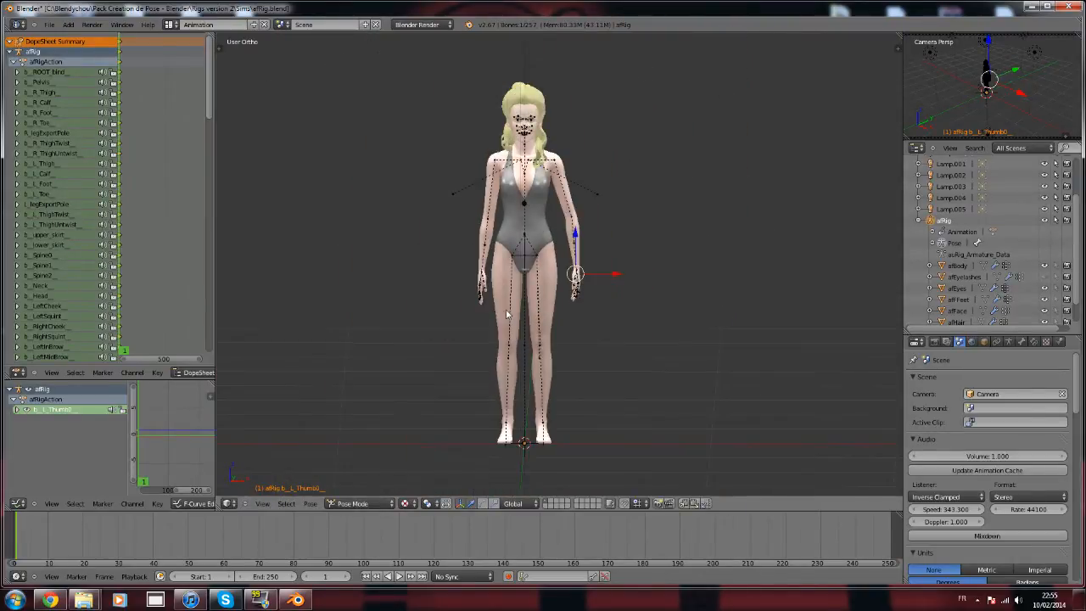
Rotate the right and left thigh bones slightly outward in the front view to spread the legs.
right_click(512, 261)
key(KP_1)
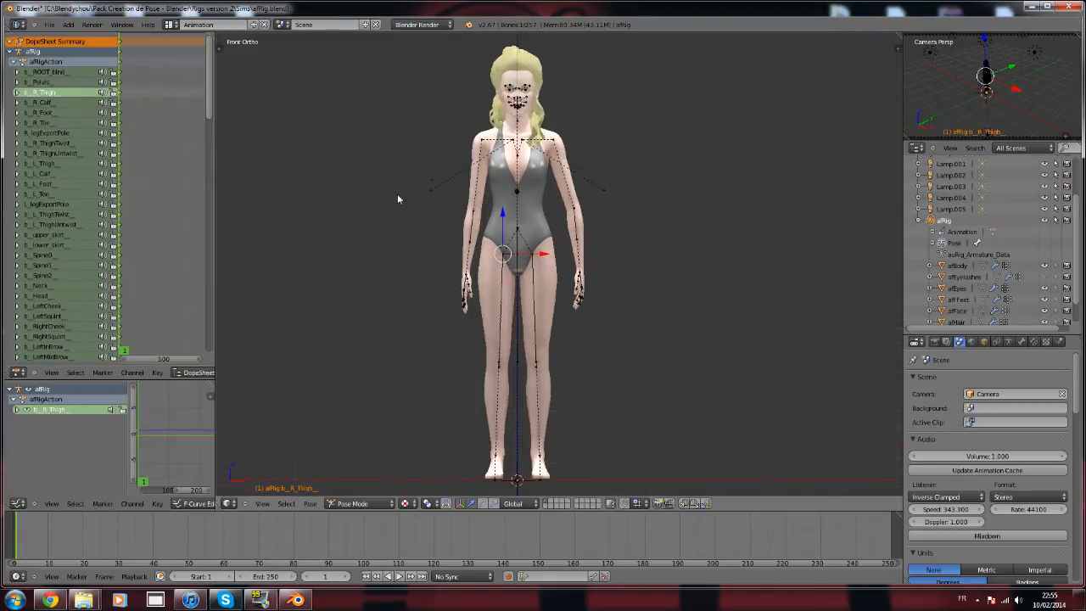
right_click(535, 323)
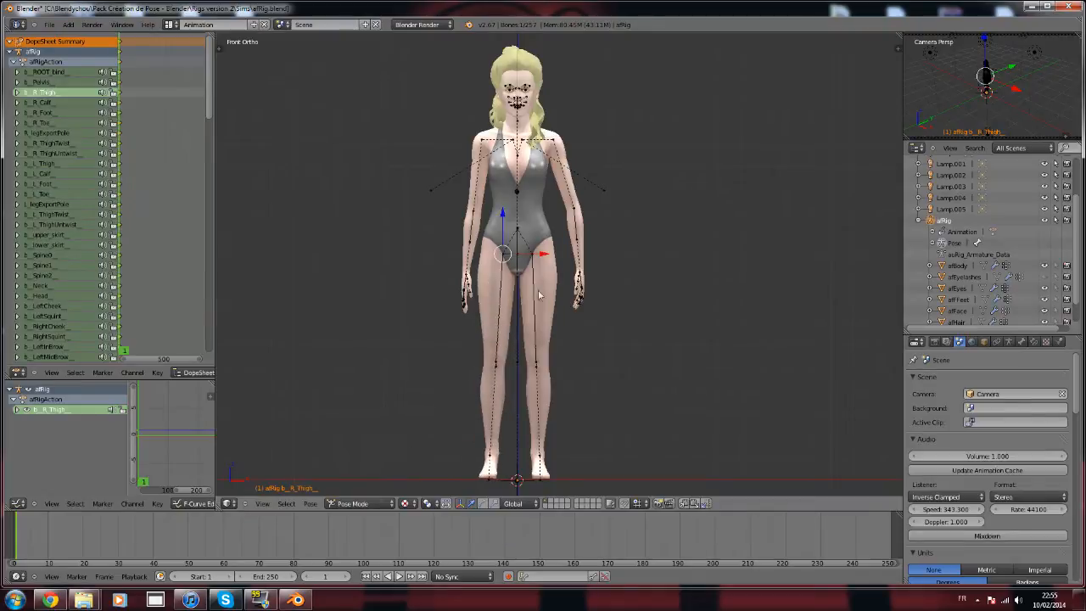
key(r)
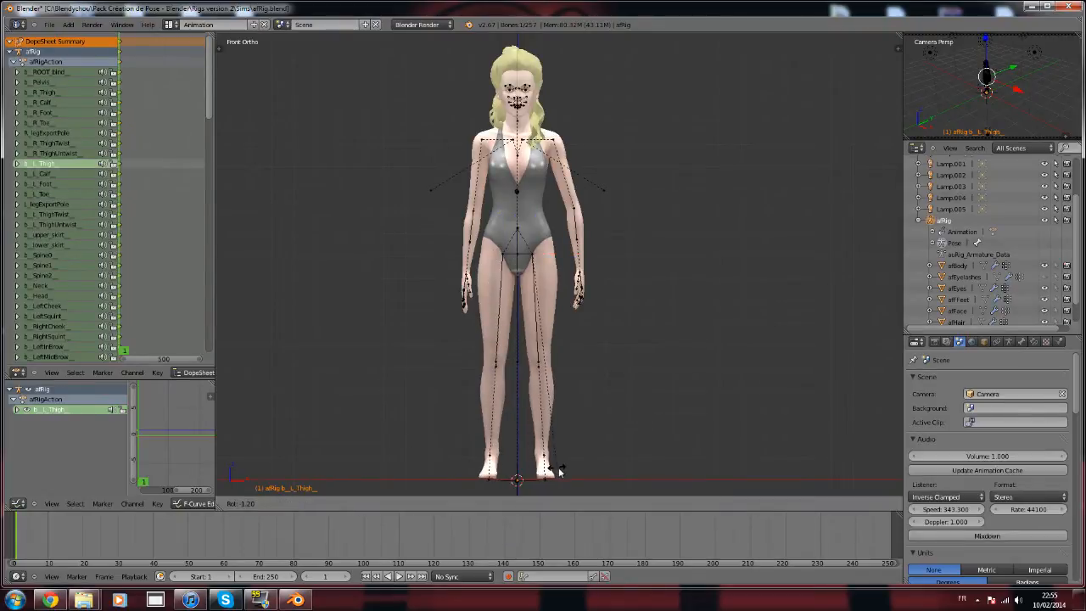
click(561, 470)
Swing the right arm away from the body by rotating its upper arm, forearm and hand bones.
right_click(476, 185)
key(r)
click(418, 312)
key(r)
click(475, 223)
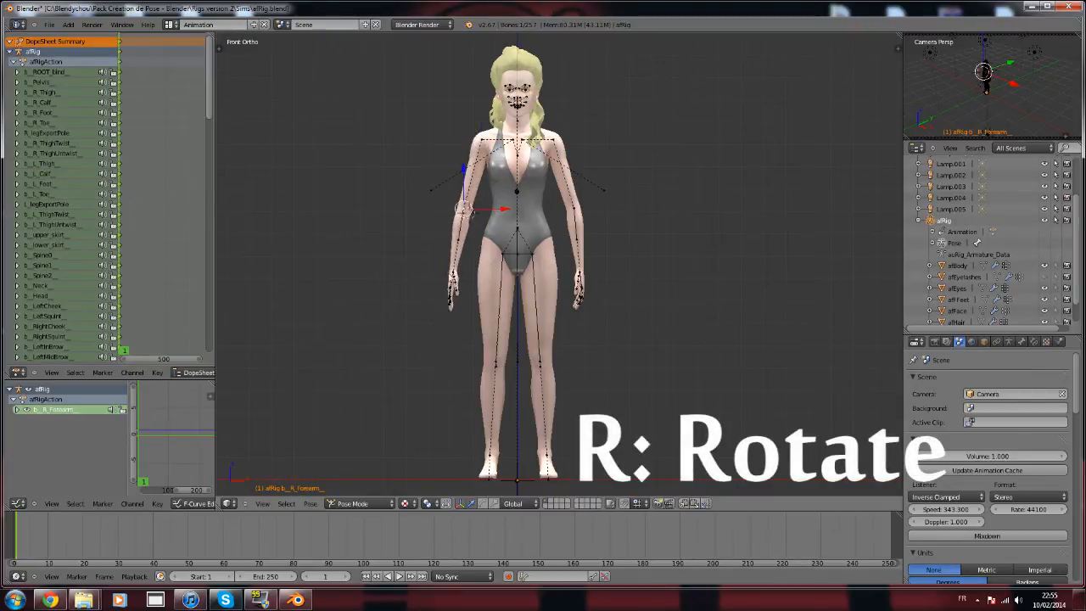
right_click(450, 279)
key(r)
click(460, 313)
Swing the left arm away from the body by rotating its bones, and fine-tune the upper arm's angle.
scroll(563, 231, up, 1)
right_click(566, 196)
right_click(581, 255)
key(r)
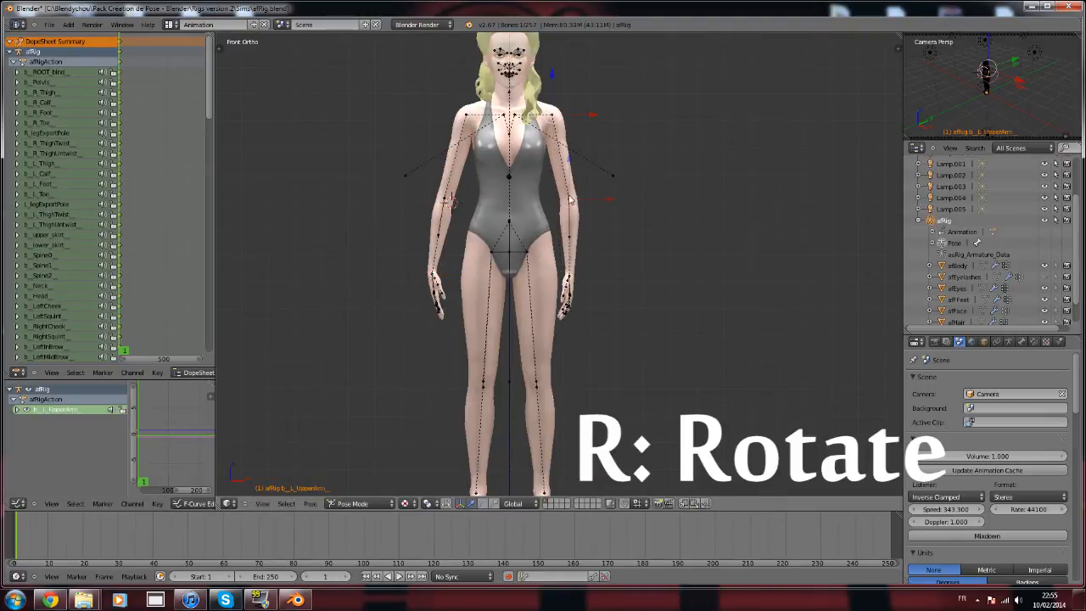
click(592, 382)
right_click(589, 278)
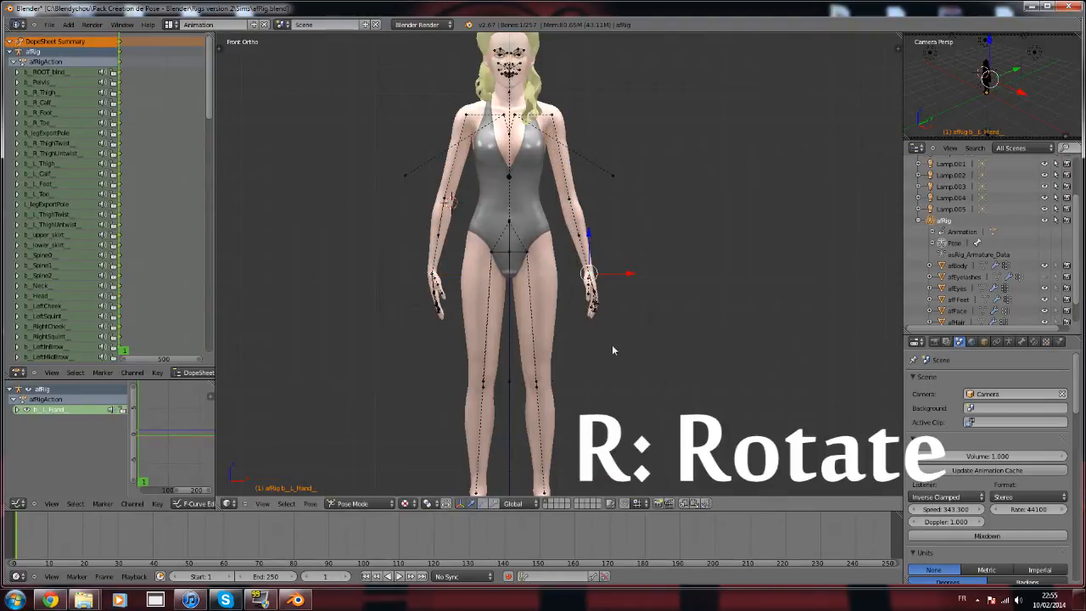
scroll(615, 350, up, 5)
scroll(633, 314, up, 1)
scroll(633, 314, down, 6)
key(r)
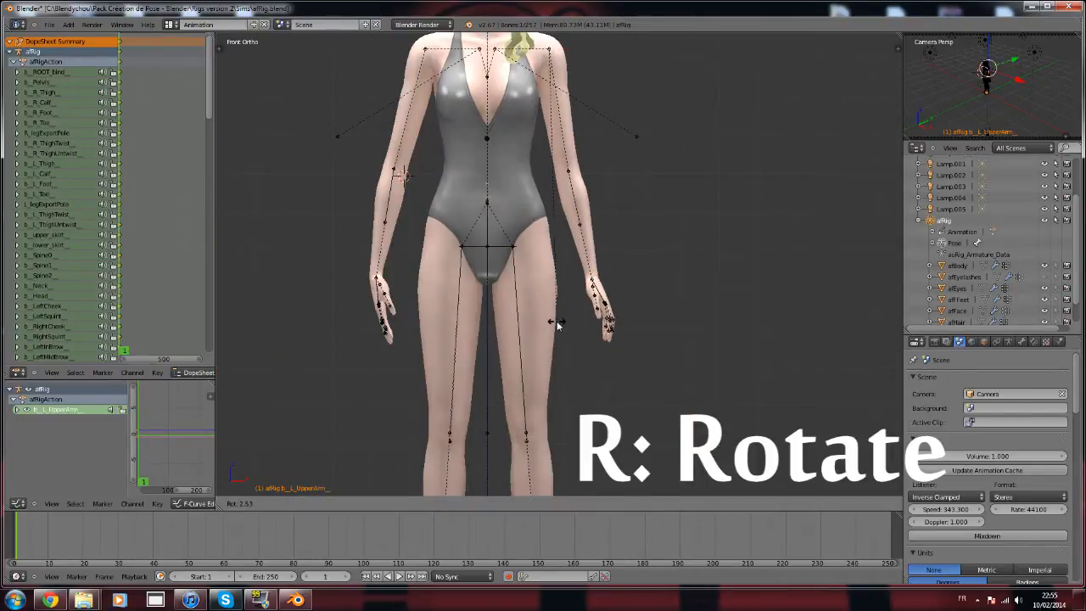
click(556, 321)
Rotate the right hand bone to angle the hand away from the thigh.
right_click(378, 285)
key(r)
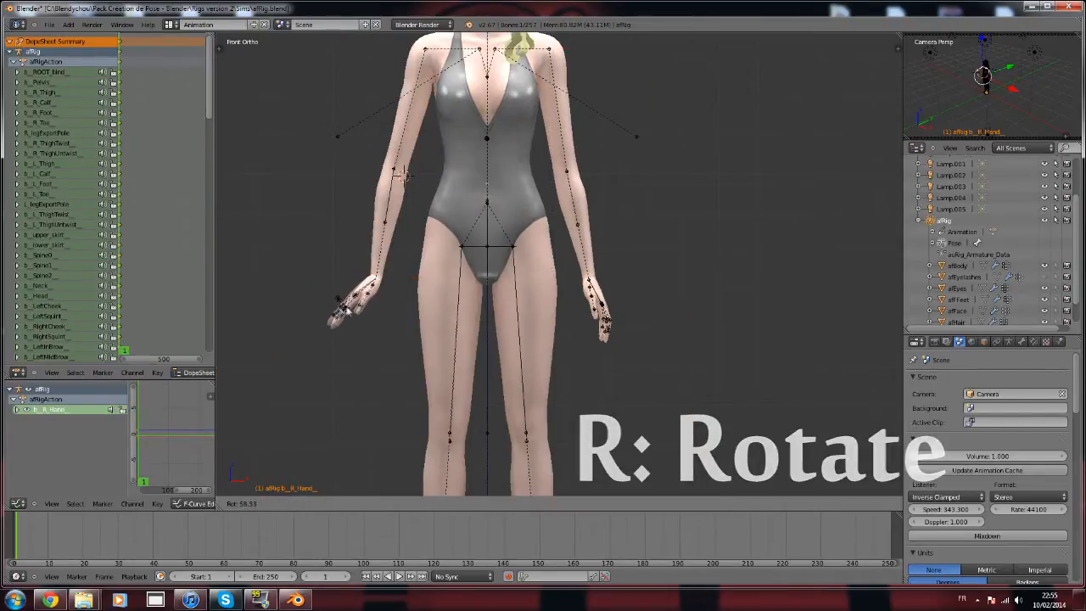
click(365, 312)
Rotate the right forearm bone from a top view and check the arm from the front.
scroll(365, 313, down, 3)
middle_drag(365, 312, 499, 333)
right_click(497, 168)
middle_drag(447, 232, 560, 225)
right_click(558, 224)
middle_drag(621, 337, 747, 212)
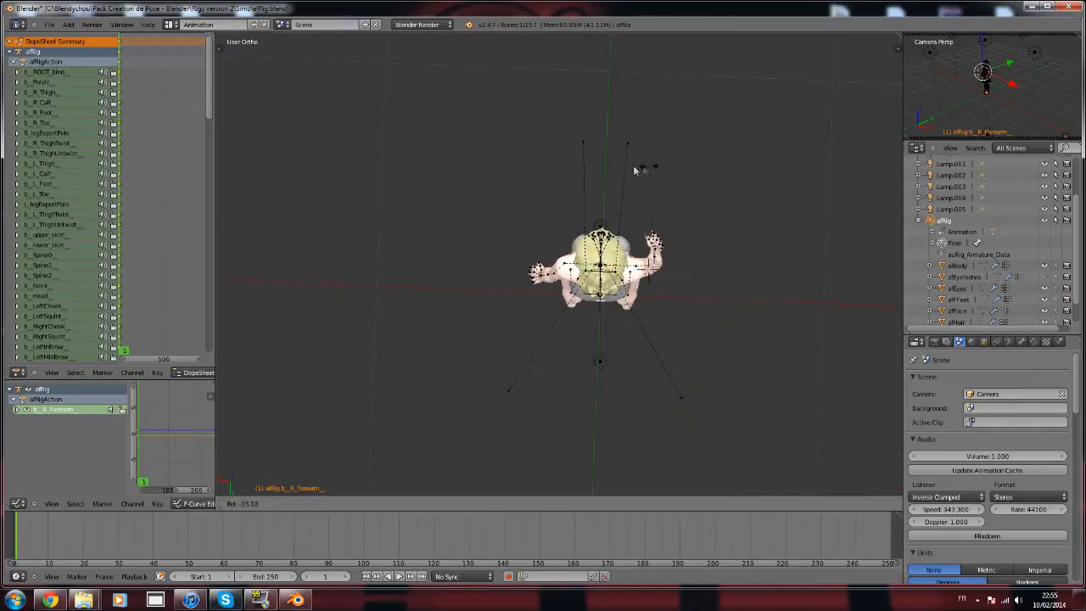
middle_drag(632, 166, 616, 148)
scroll(433, 286, up, 4)
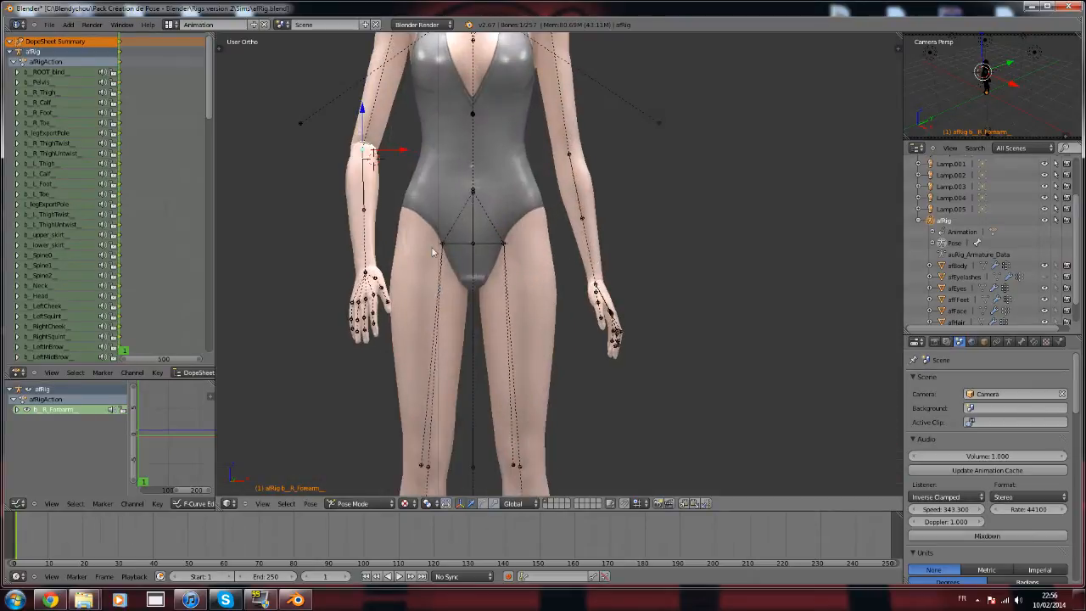
mouse_move(473, 243)
middle_down()
mouse_move(517, 240)
mouse_move(469, 245)
middle_up()
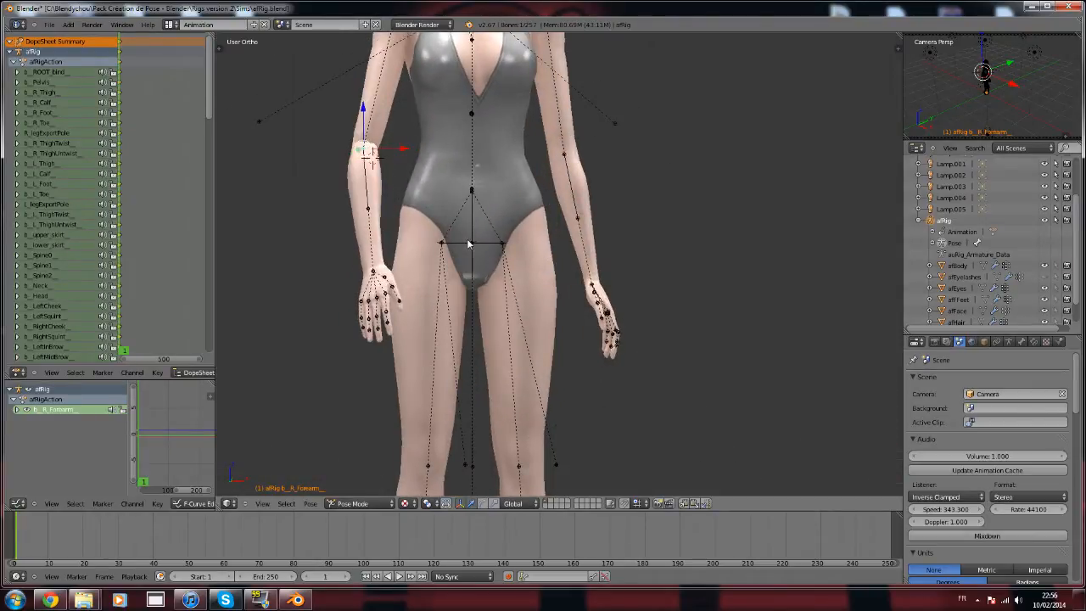
Select all of the rig's bones and insert a keyframe for the whole pose at frame 1.
scroll(471, 254, down, 4)
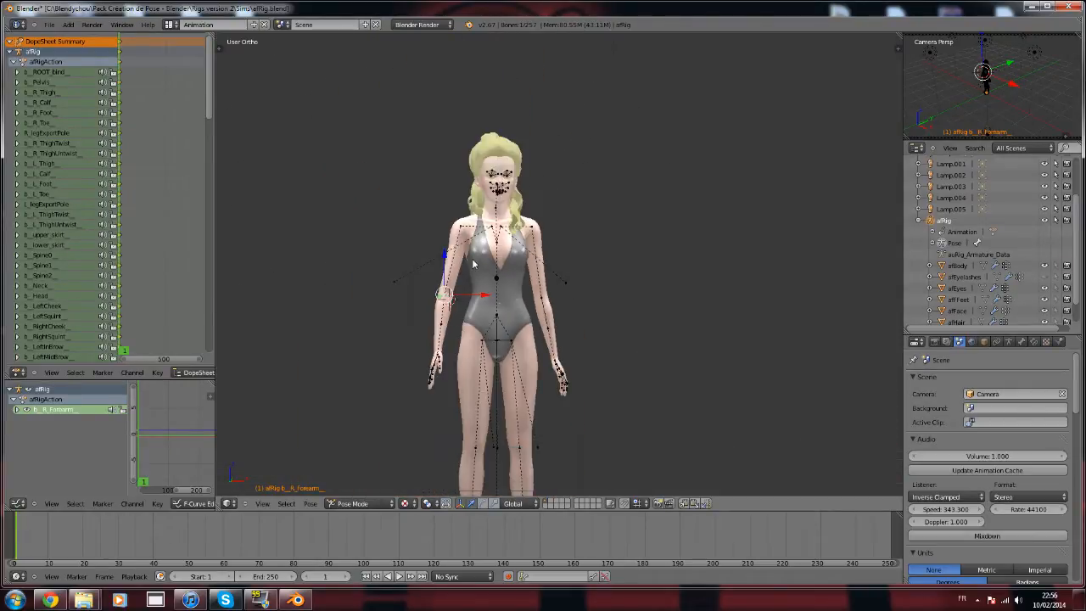
scroll(442, 284, up, 4)
key(a)
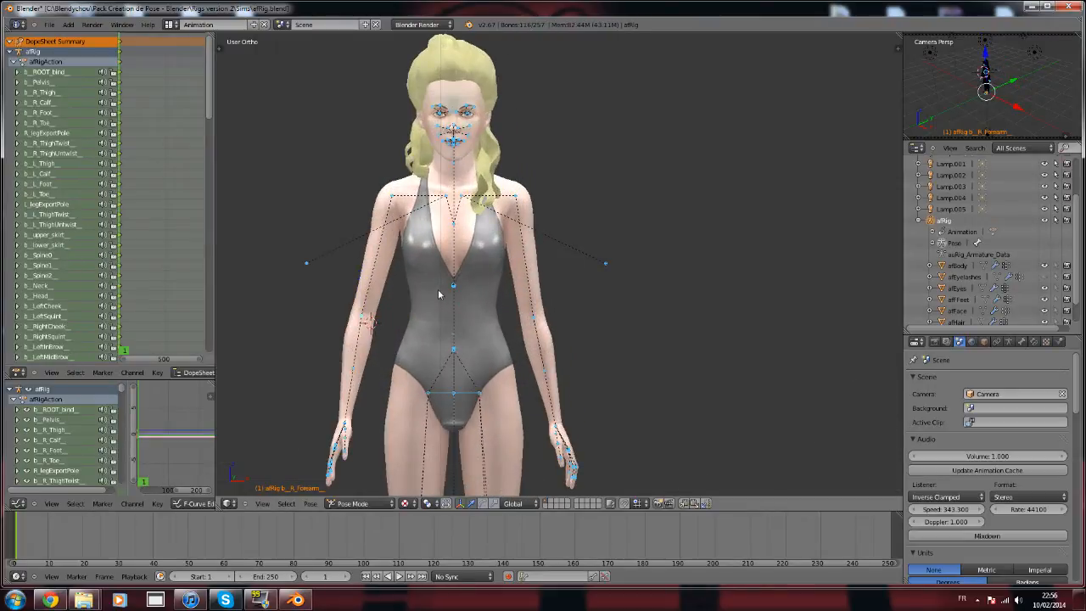
key(i)
click(438, 289)
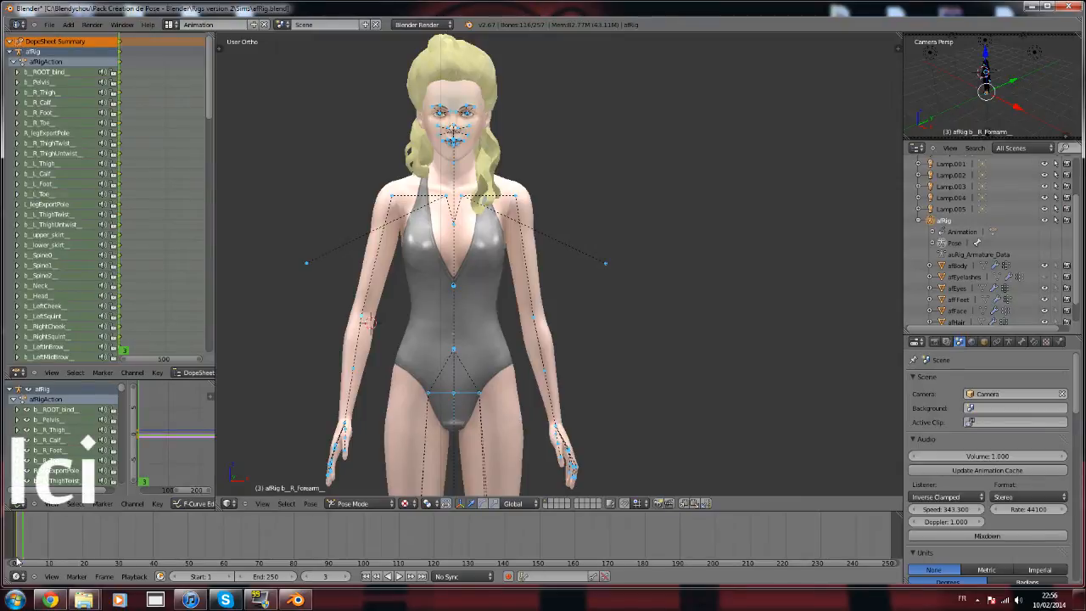
Set the current frame to 100 and insert a keyframe on the right ShoulderTwist bone.
drag(54, 550, 388, 540)
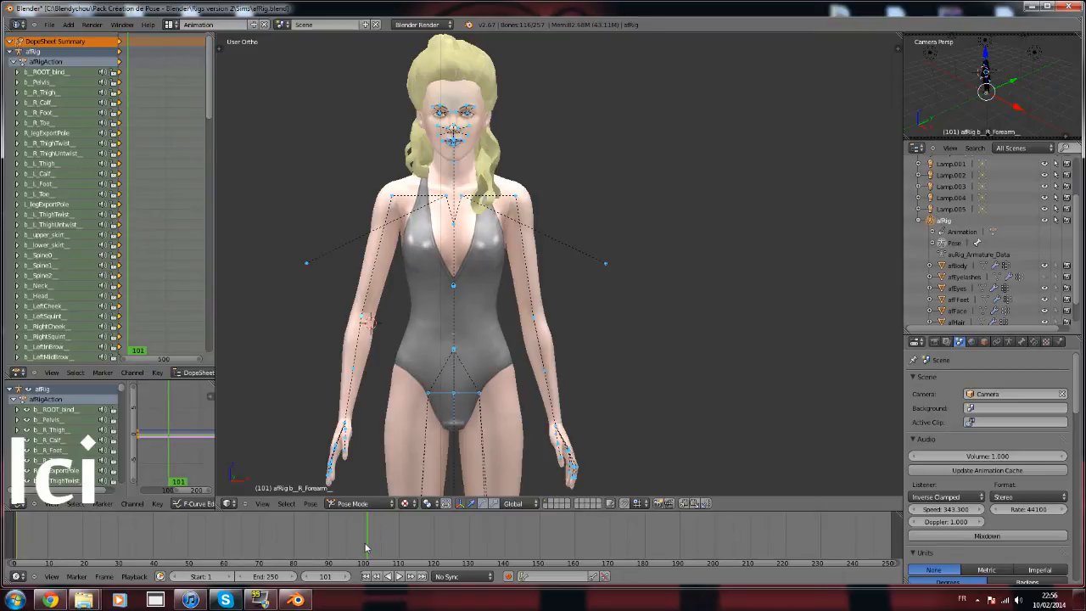
scroll(477, 370, down, 1)
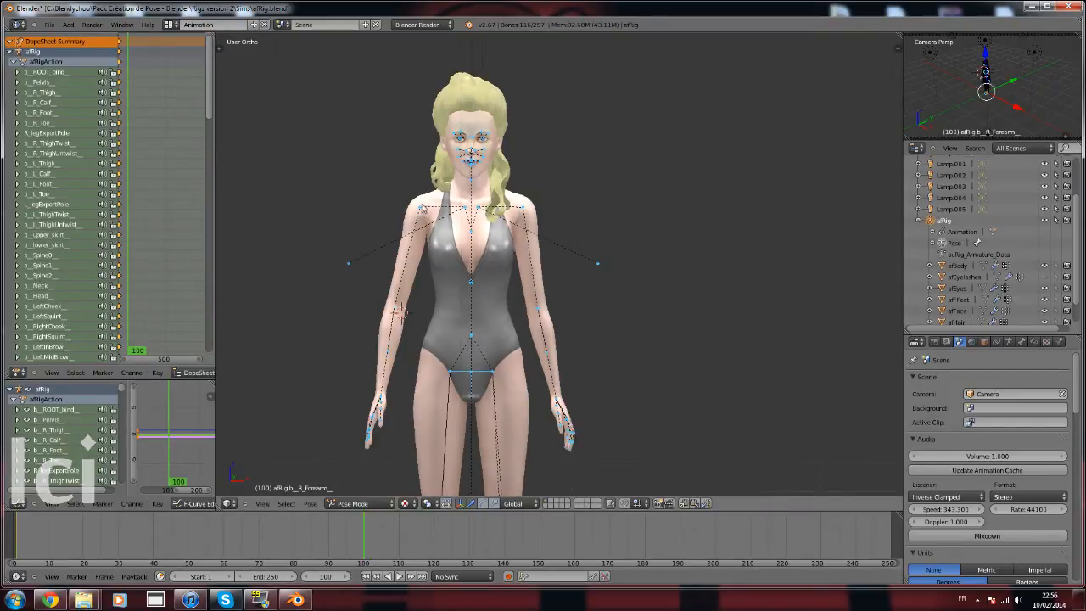
right_click(472, 283)
scroll(477, 355, up, 3)
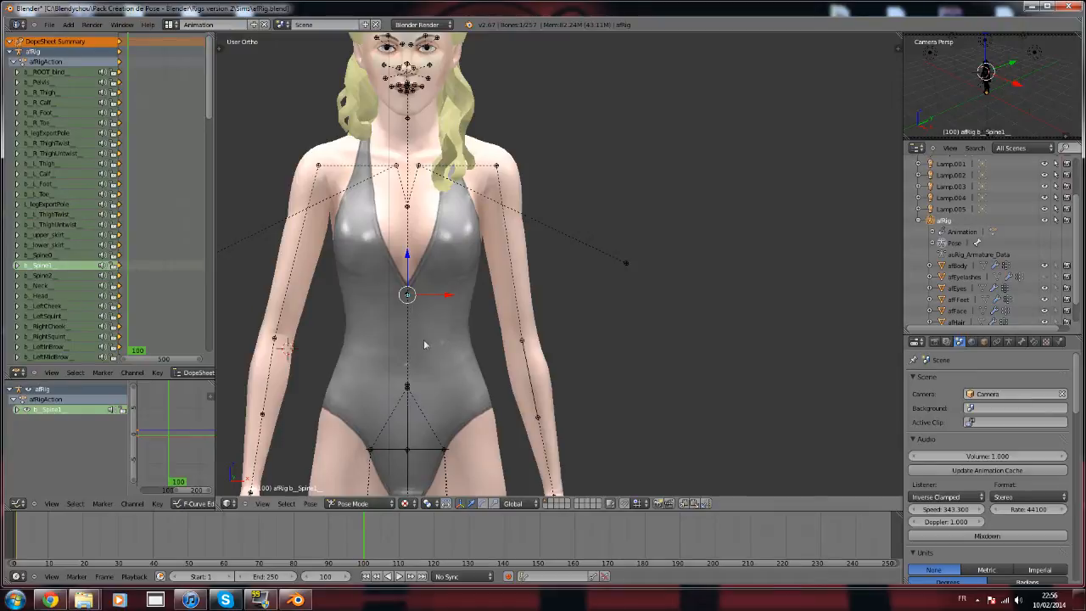
scroll(421, 345, down, 2)
shift+middle_drag(429, 332, 607, 409)
scroll(514, 345, up, 8)
shift+middle_drag(536, 295, 687, 218)
right_click(458, 280)
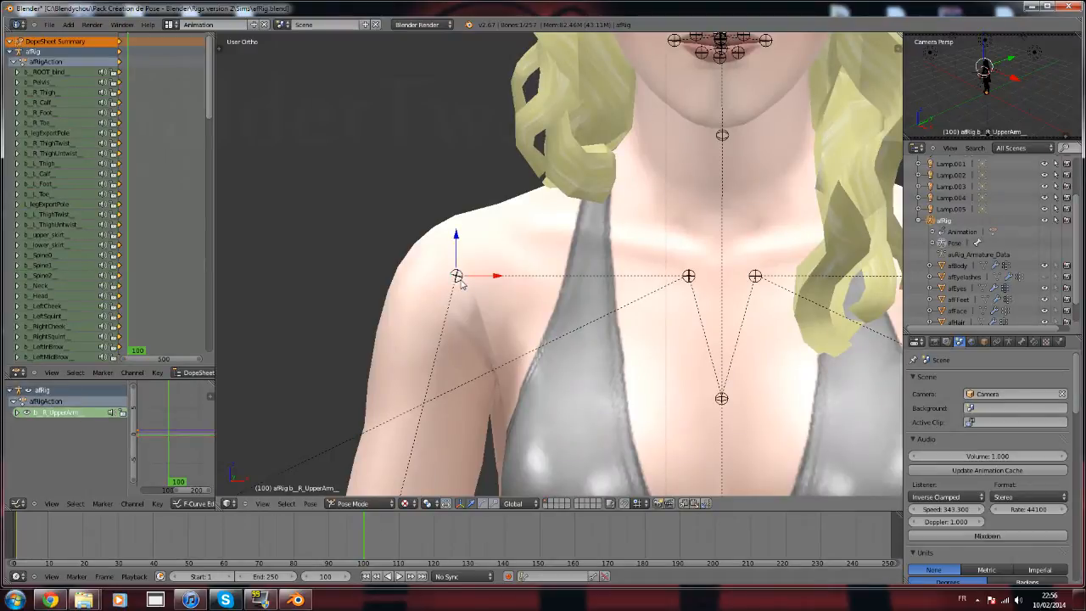
right_click(458, 280)
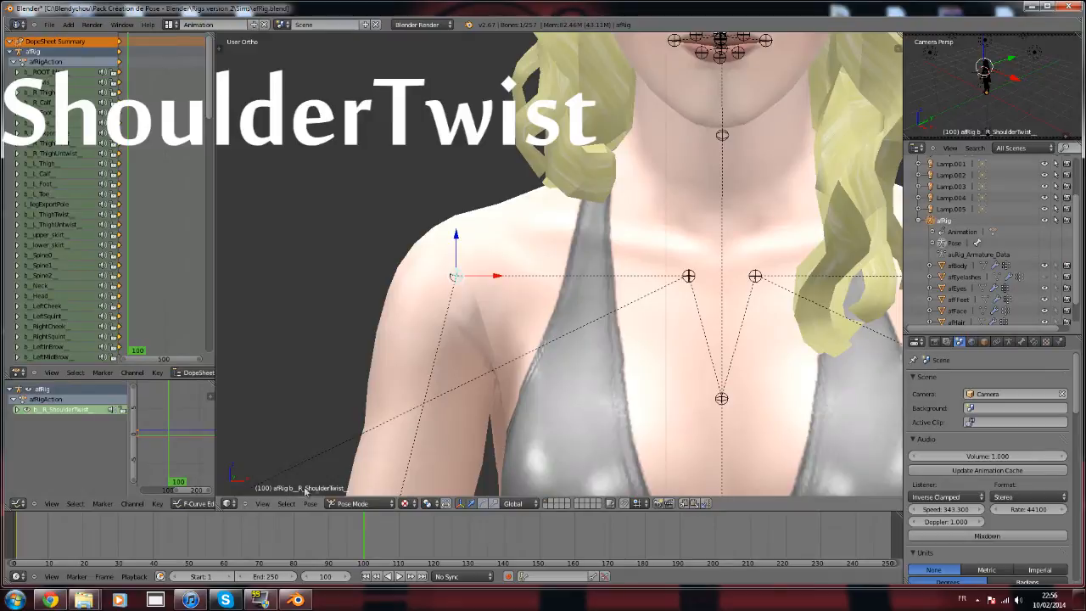
key(i)
click(361, 293)
Insert a keyframe on the left shoulder's bone at frame 100.
scroll(539, 296, down, 2)
scroll(538, 295, down, 3)
right_click(704, 270)
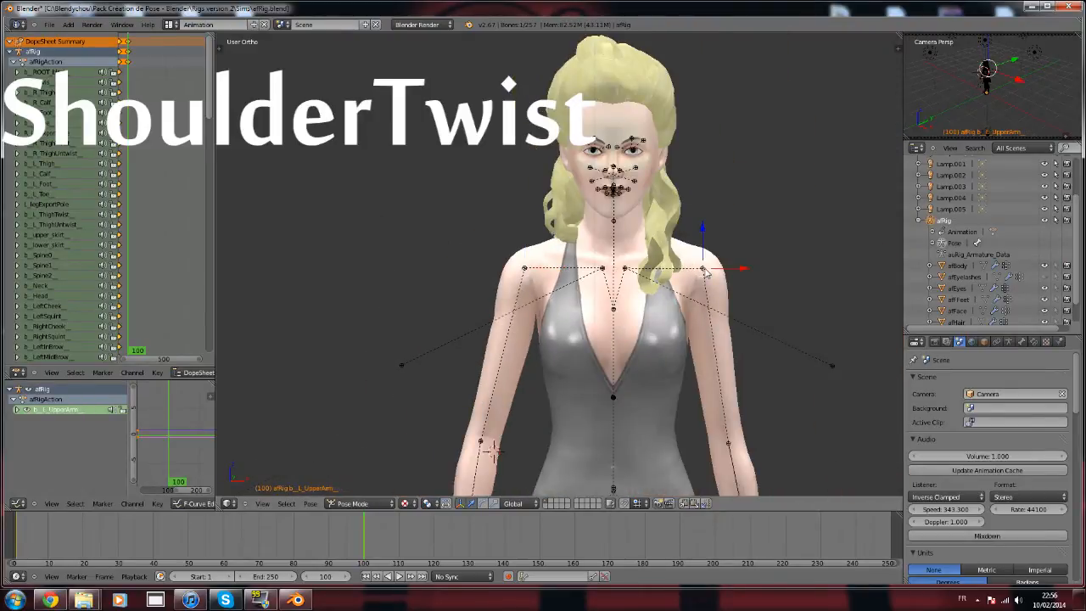
key(i)
click(703, 270)
Insert keyframes at frame 100 on the Spine2, Spine1 and Spine0 bones.
right_click(610, 320)
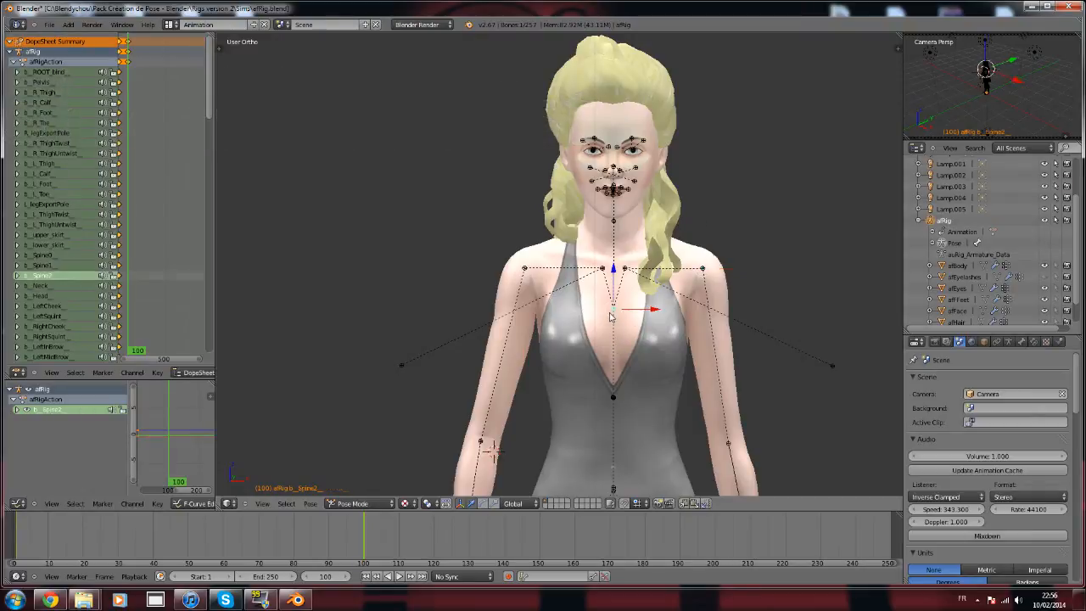
key(i)
click(610, 320)
right_click(616, 392)
key(i)
click(617, 393)
right_click(613, 487)
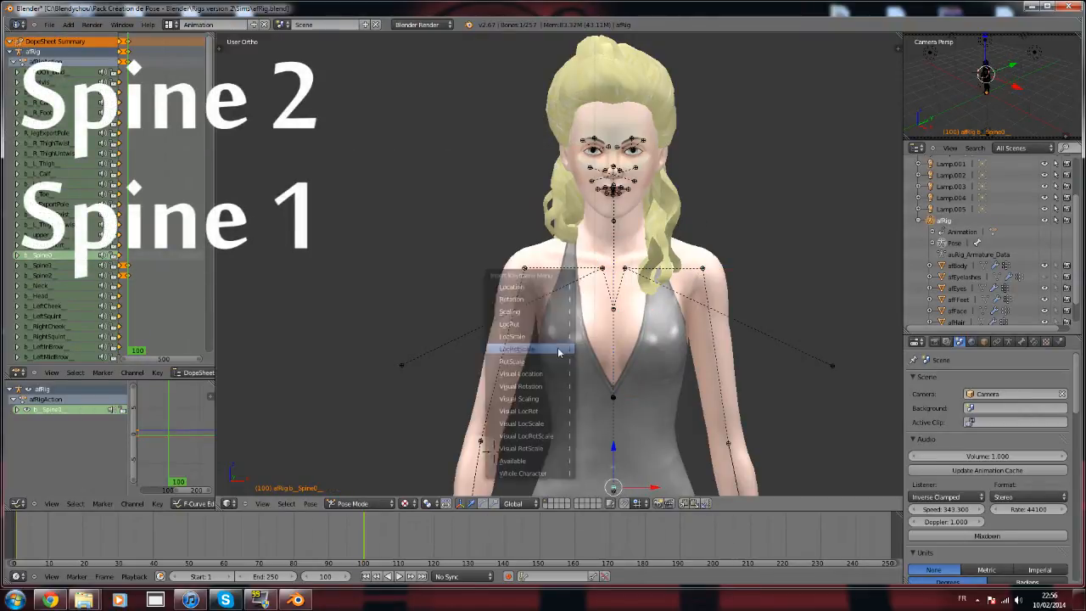
key(i)
click(558, 353)
Insert keyframes at frame 100 on the Neck and Head bones.
middle_drag(558, 353, 599, 253)
right_click(617, 237)
key(i)
click(611, 237)
right_click(610, 207)
key(i)
click(601, 199)
Set the current frame to 50 with the upper body framed in the view.
middle_drag(602, 198, 601, 363)
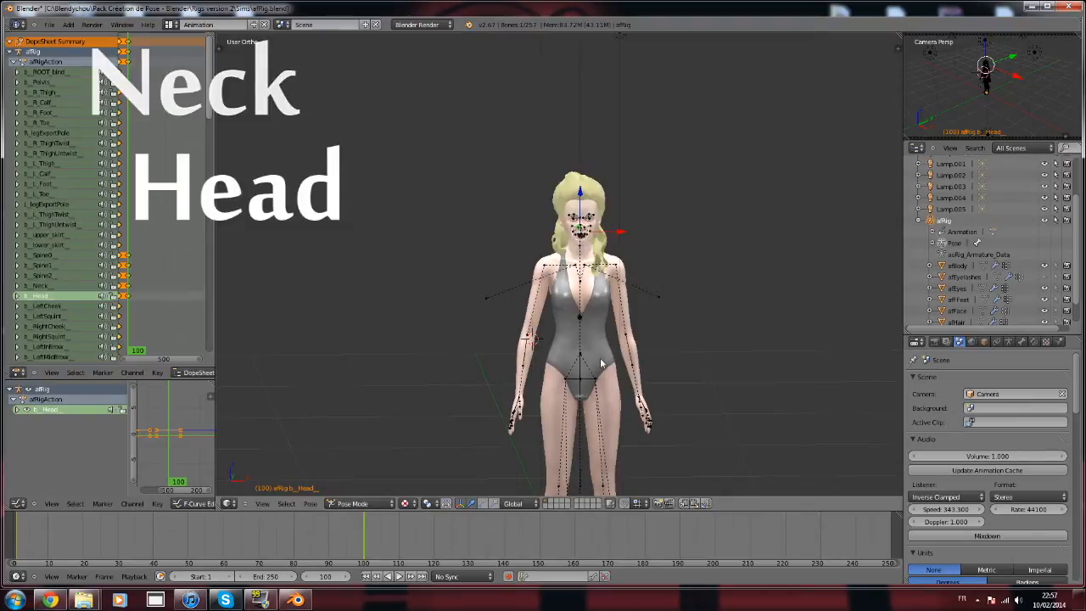
scroll(501, 320, up, 3)
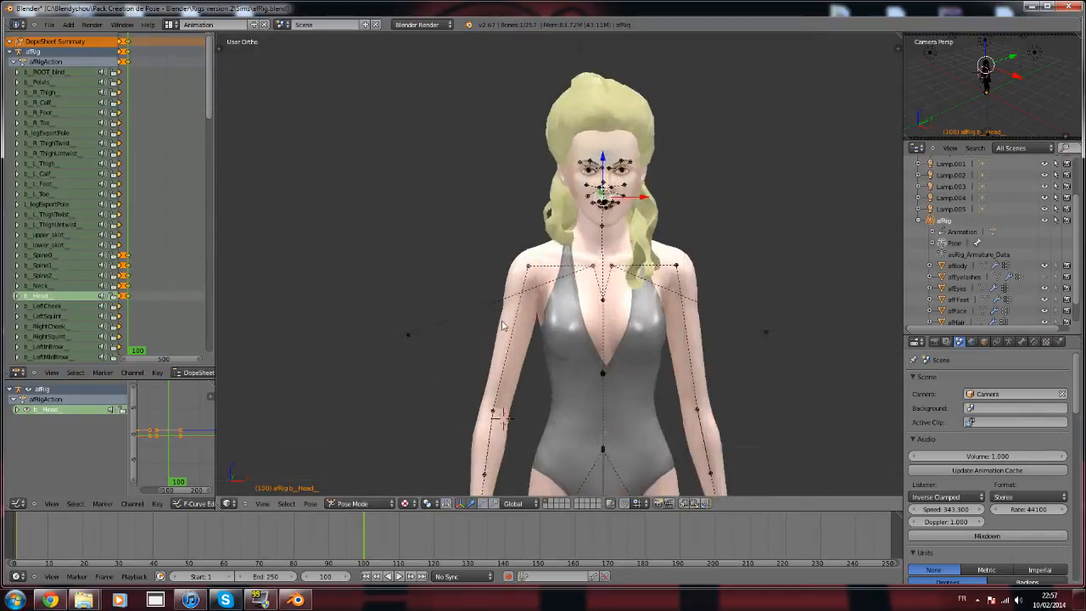
scroll(501, 325, up, 1)
click(188, 548)
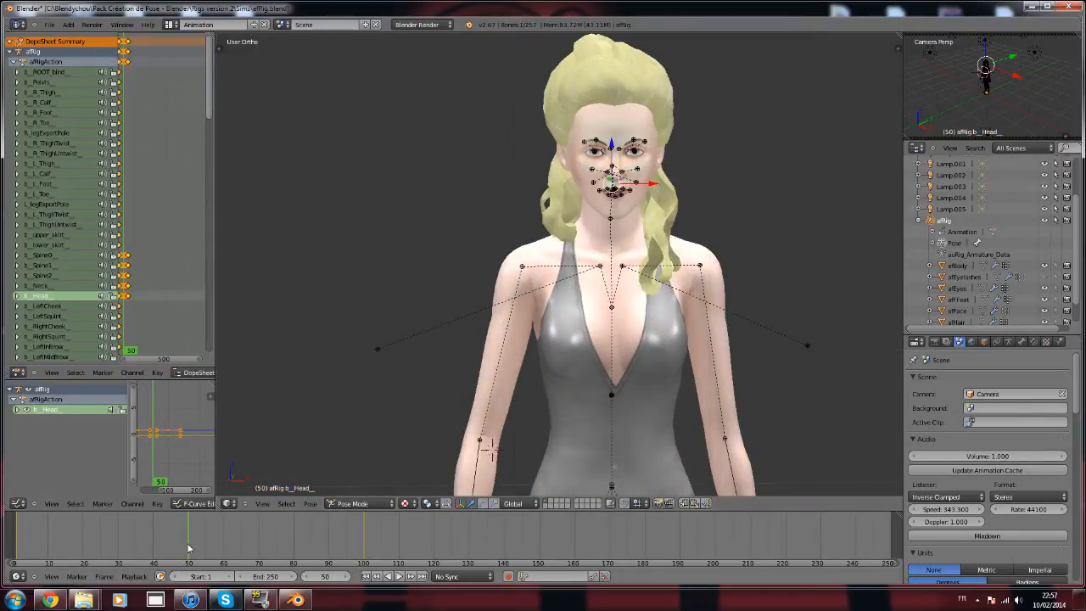
Scrub the timeline beyond frame 50 to review the pose, return to frame 50, and fit the whole frame range.
key(Left)
key(Left)
key(Left)
key(Left)
key(Left)
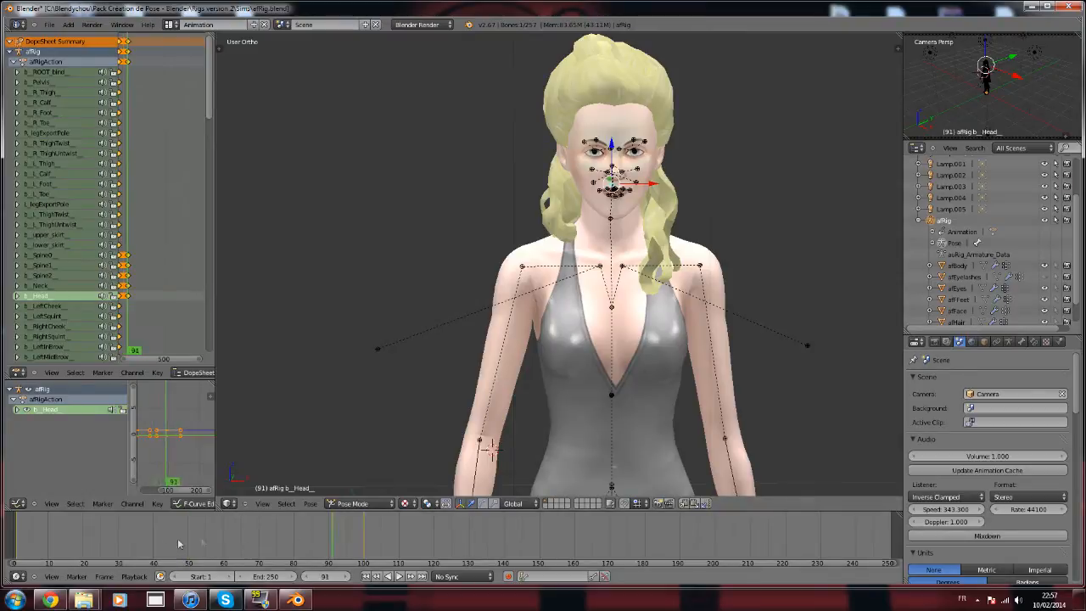
key(Right)
key(Right)
key(Right)
key(Right)
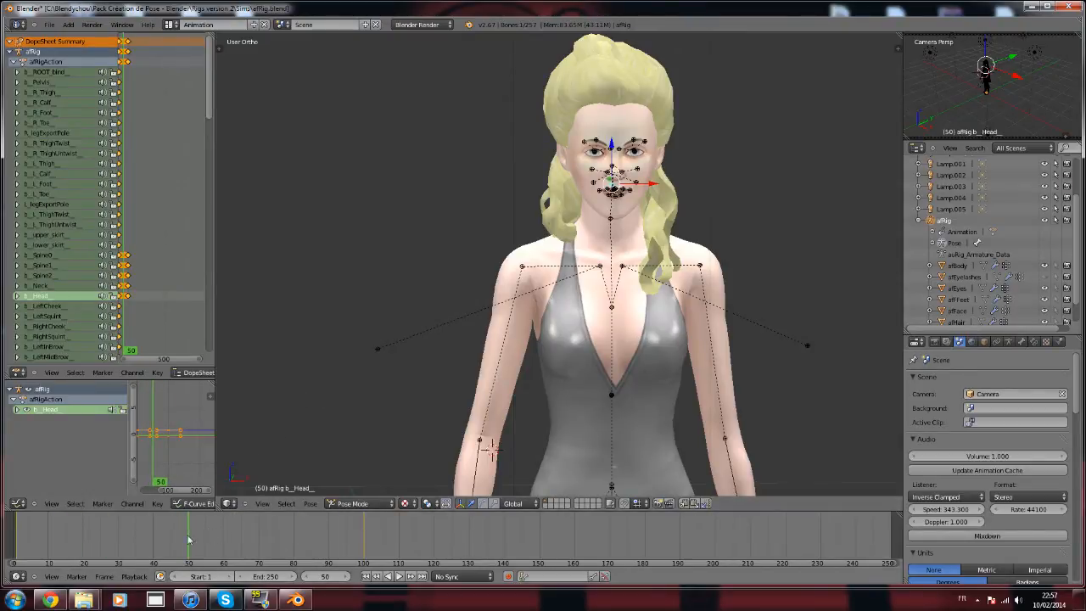
key(Home)
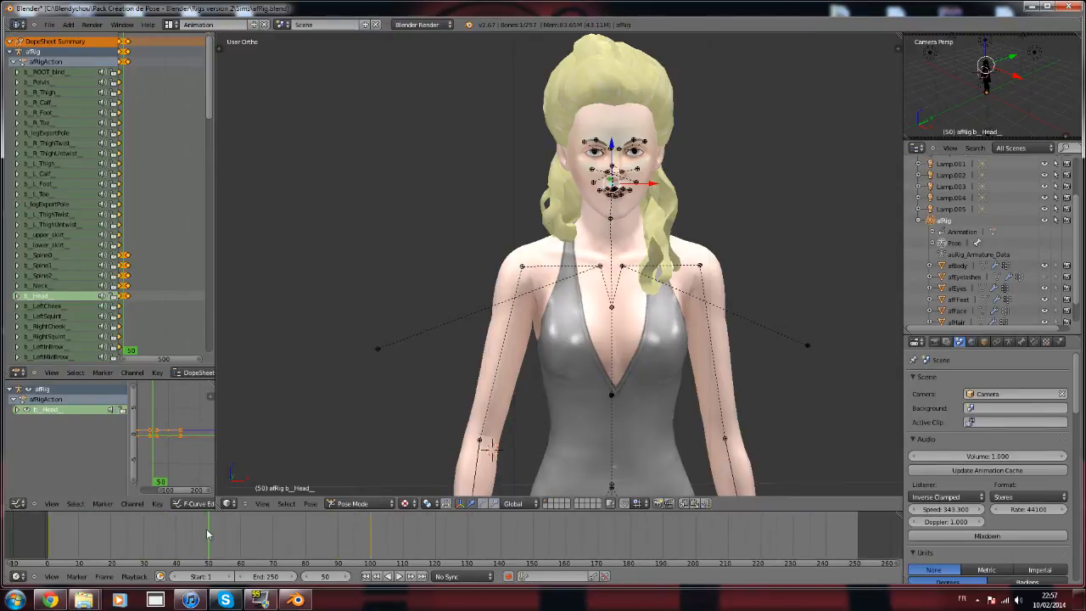
In front view at frame 50, move the right ShoulderTwist bone slightly inward and down and insert a LocRotScale keyframe.
scroll(532, 333, up, 3)
right_click(495, 270)
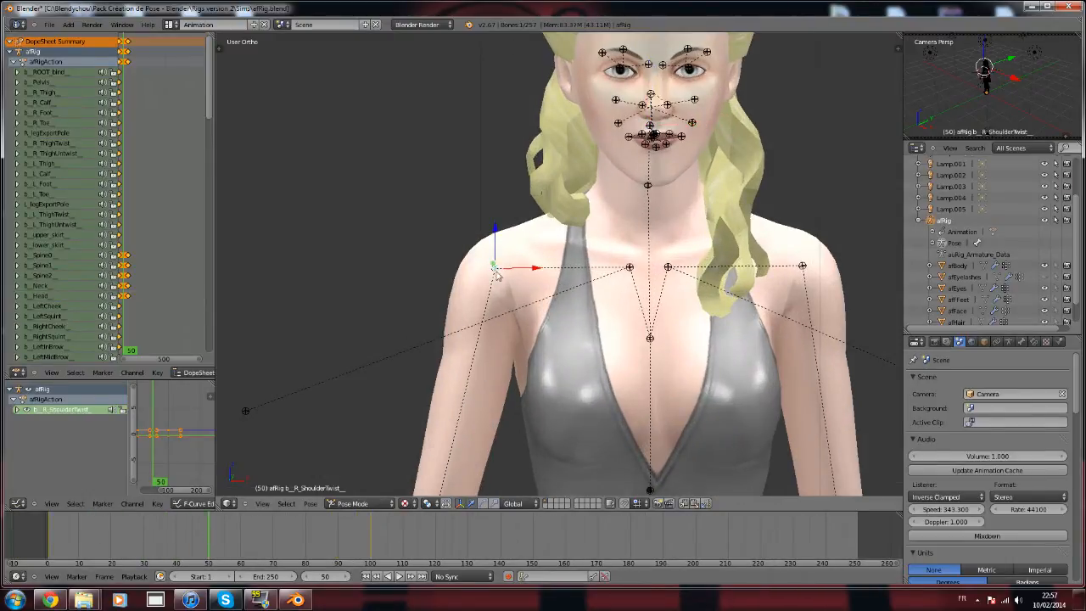
key(KP_1)
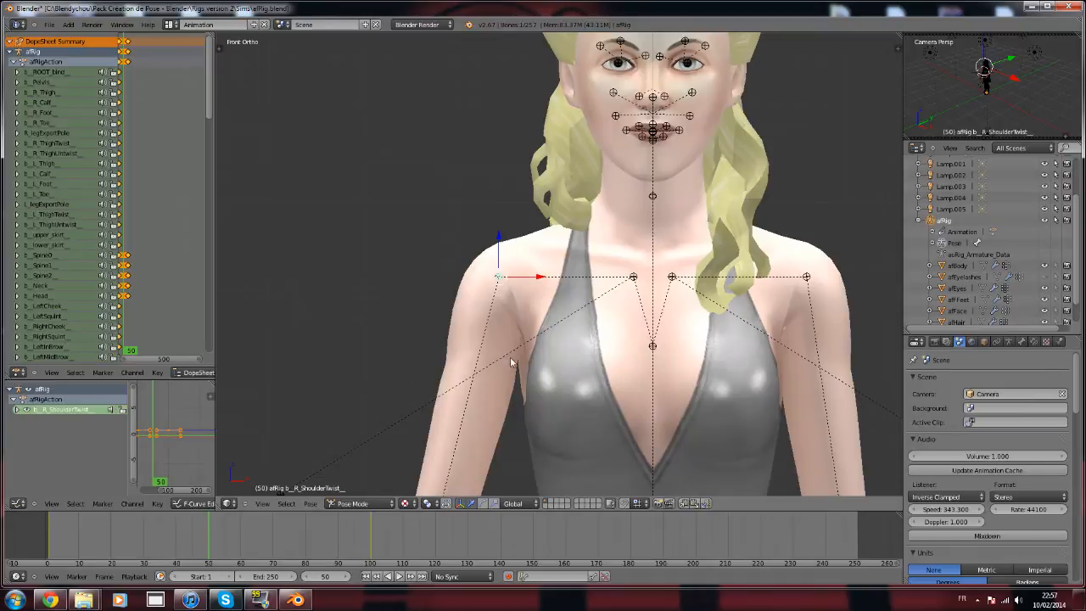
key(g)
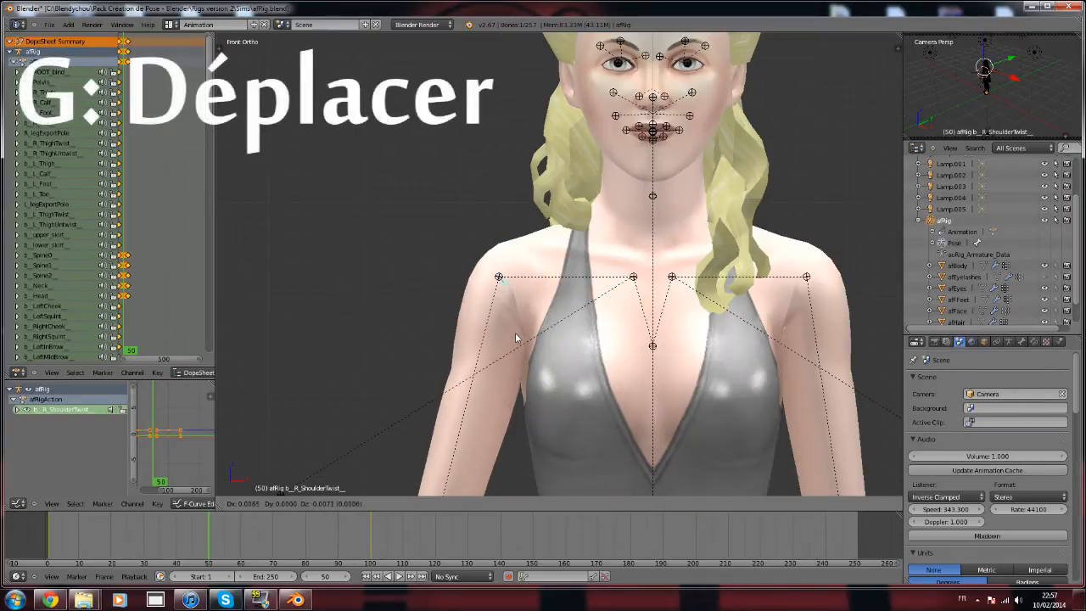
click(516, 338)
key(i)
click(516, 337)
Move the left ShoulderTwist bone slightly inward and down and insert a LocRotScale keyframe at frame 50.
right_click(814, 285)
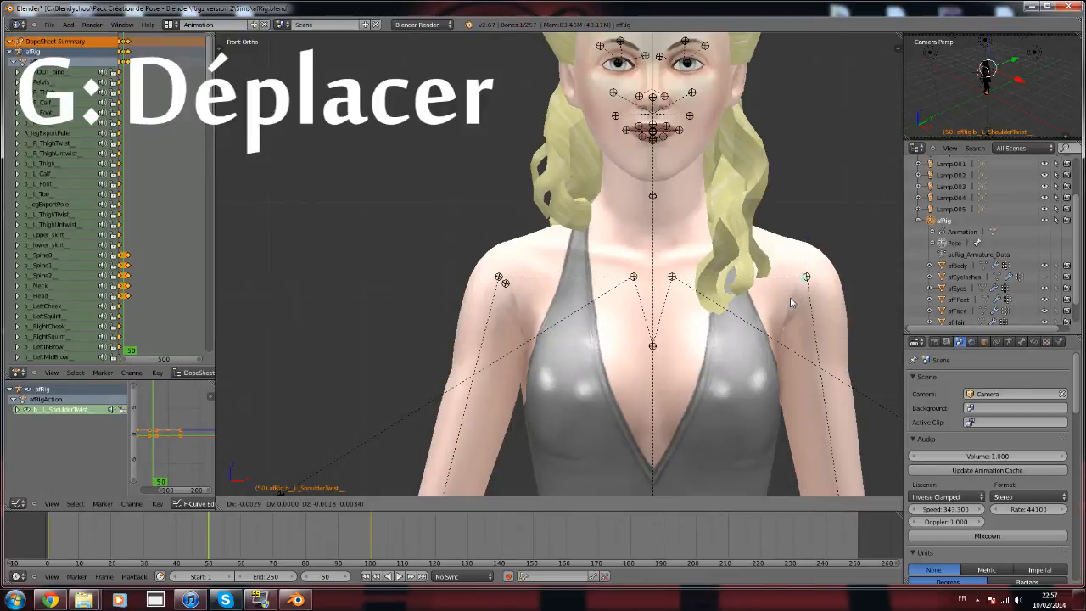
key(i)
click(788, 301)
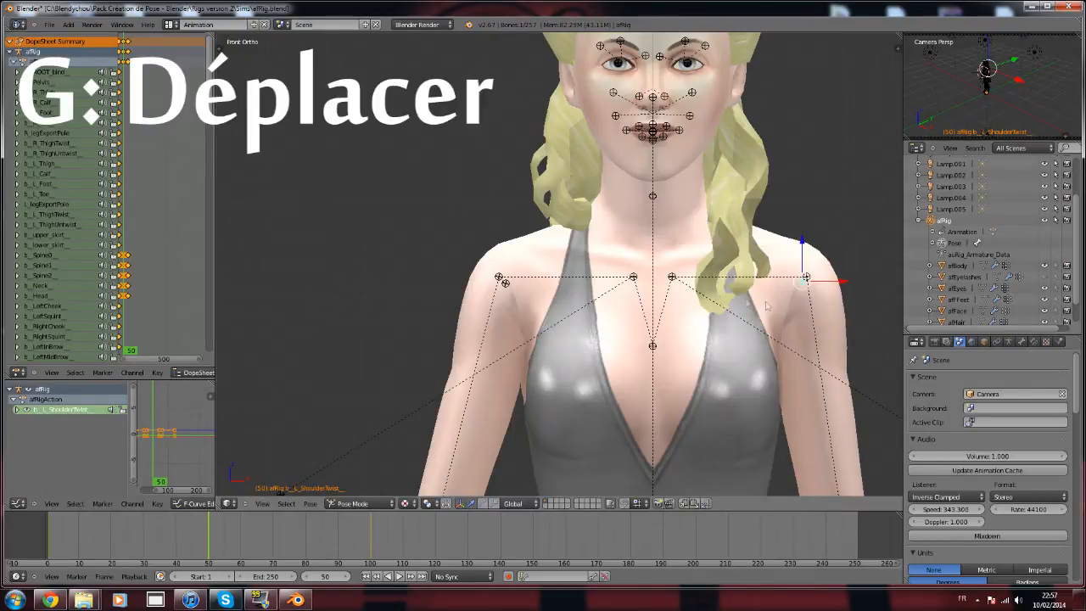
In side view, rotate the Spine0 bone slightly backward and insert a LocRotScale keyframe at frame 50.
scroll(630, 383, down, 5)
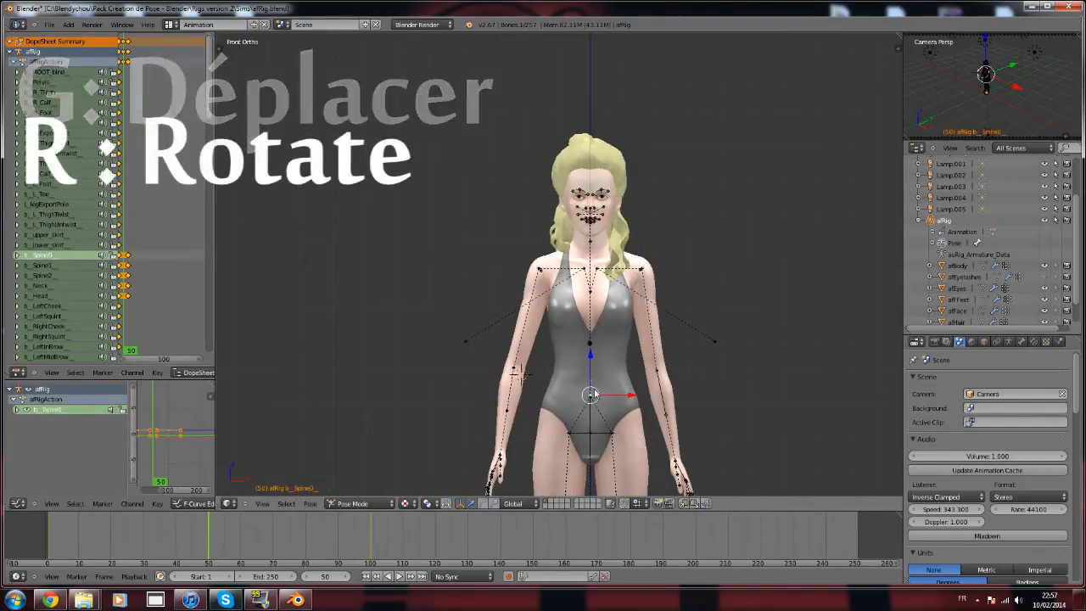
right_click(595, 394)
key(KP_3)
scroll(497, 133, up, 2)
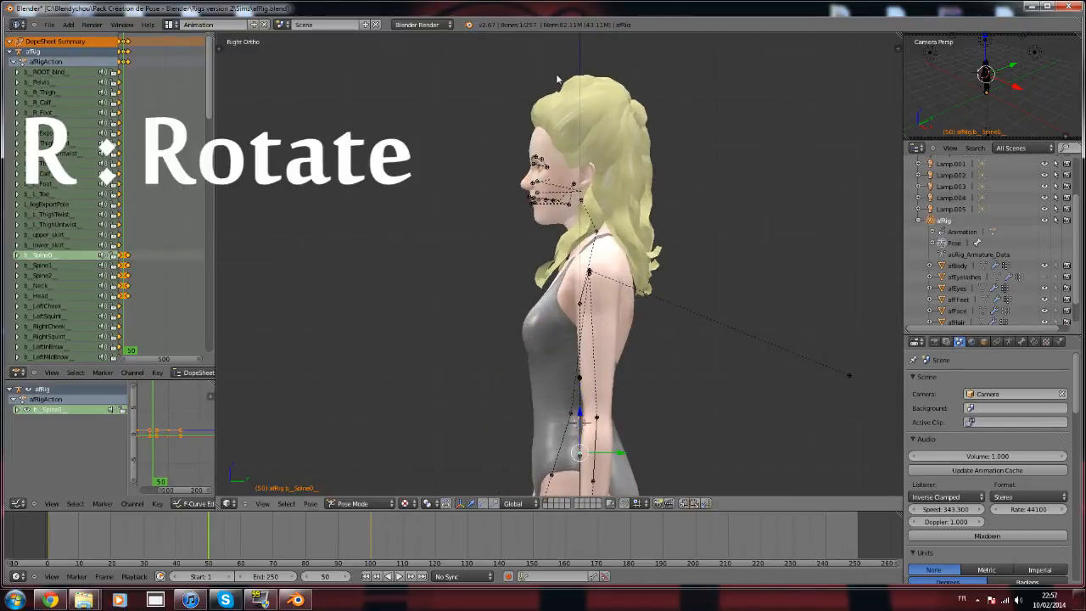
key(r)
click(564, 78)
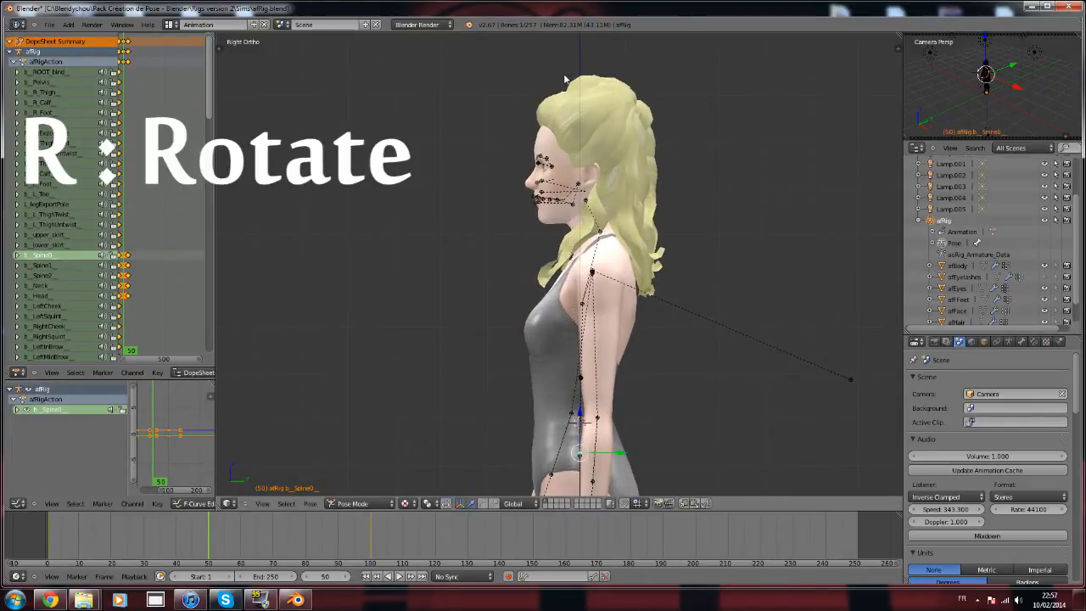
key(i)
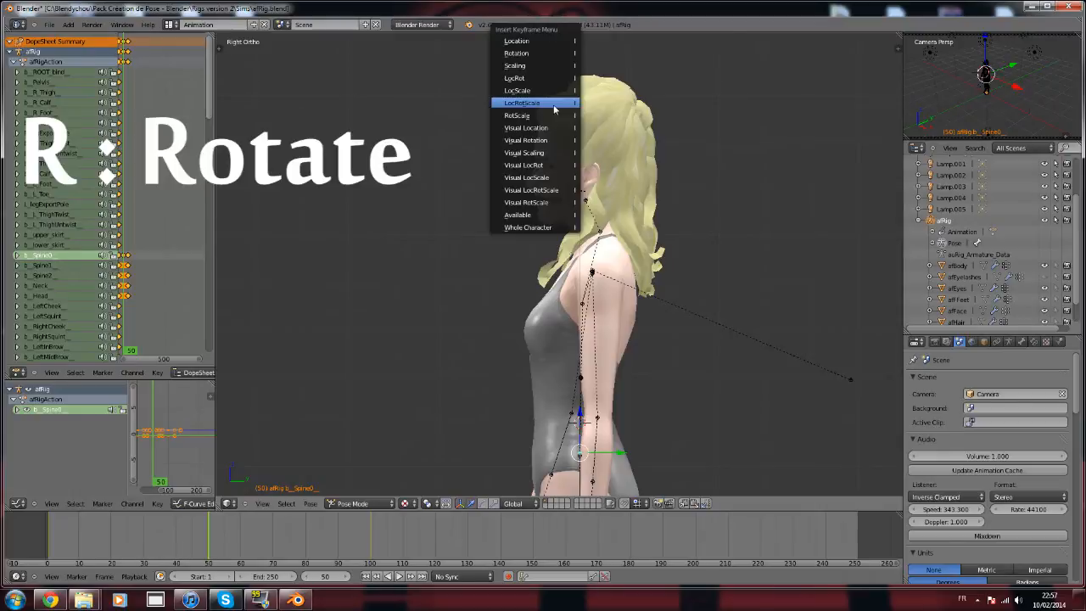
click(554, 105)
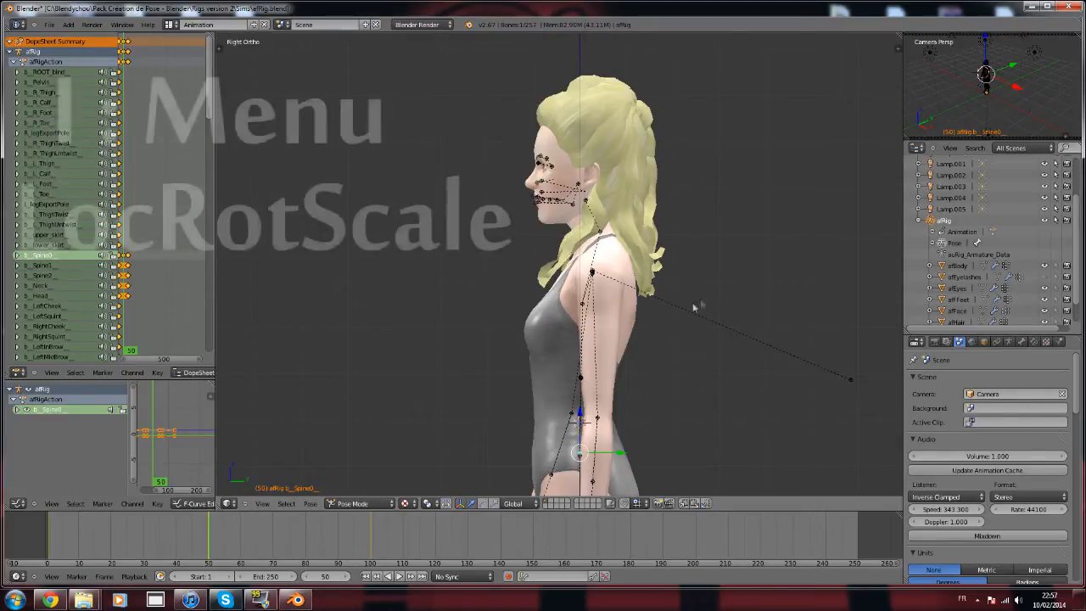
Rotate the Spine1 bone slightly forward and insert a LocRotScale keyframe at frame 50.
right_click(586, 379)
key(r)
click(566, 174)
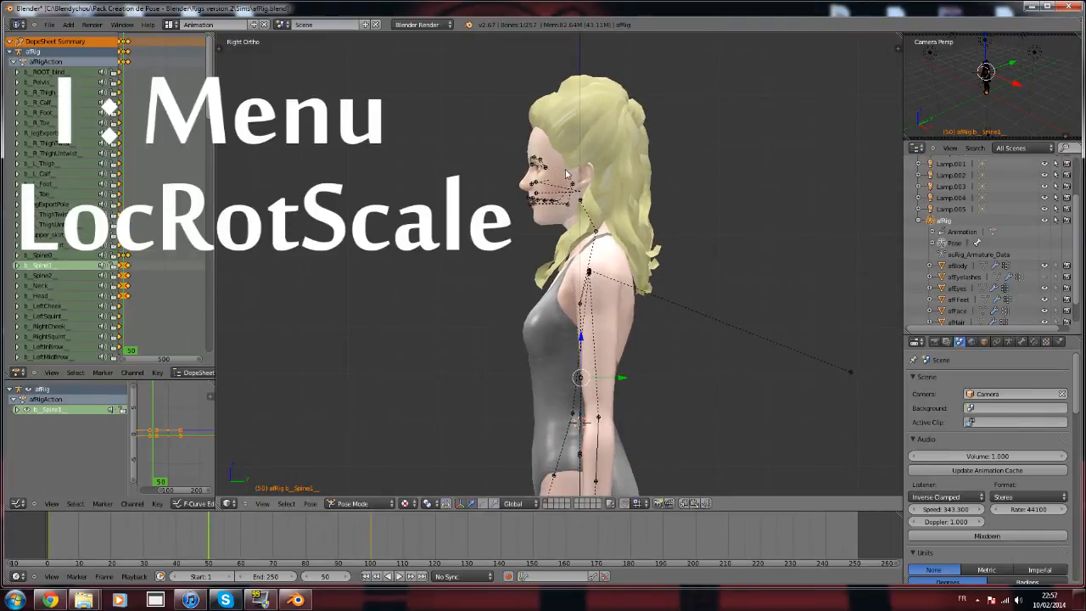
key(i)
click(566, 174)
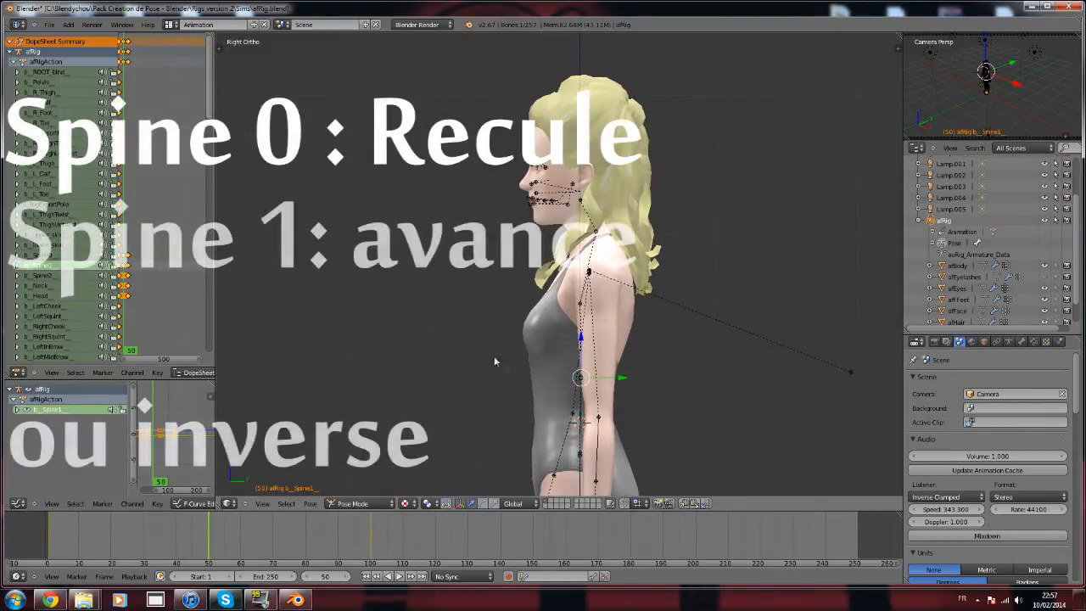
Play the animation from its start in side view to check the spine movement, and stop playback.
scroll(466, 299, down, 3)
scroll(466, 299, up, 4)
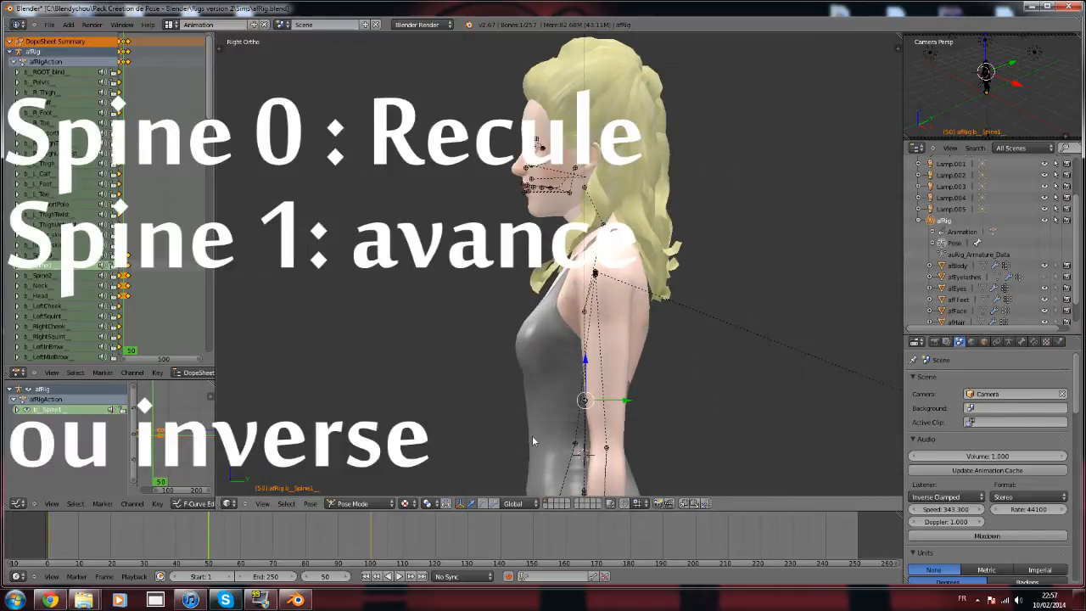
scroll(533, 442, down, 1)
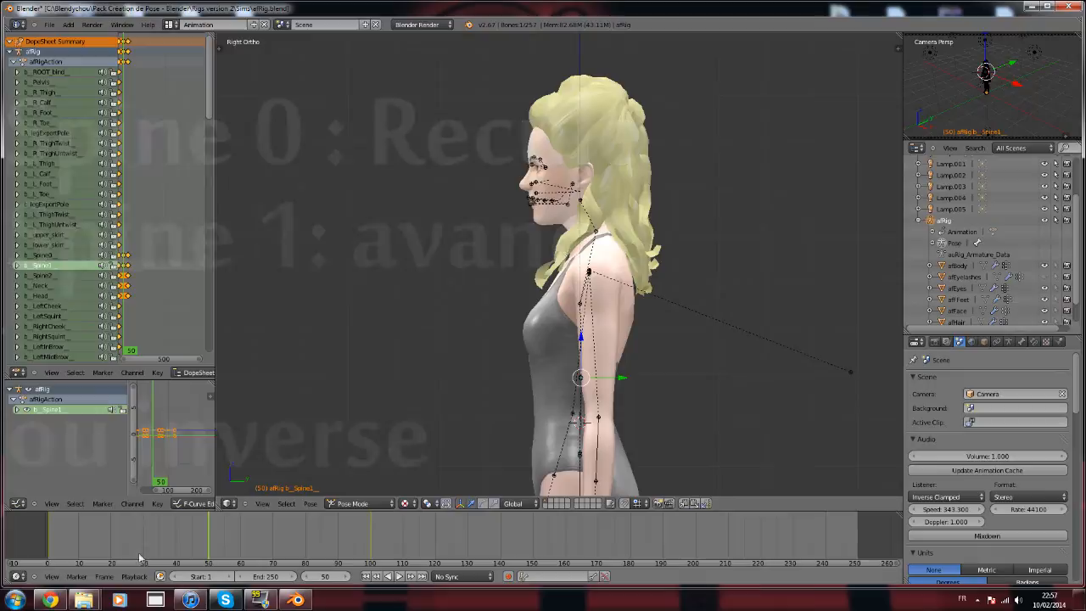
click(47, 548)
click(396, 576)
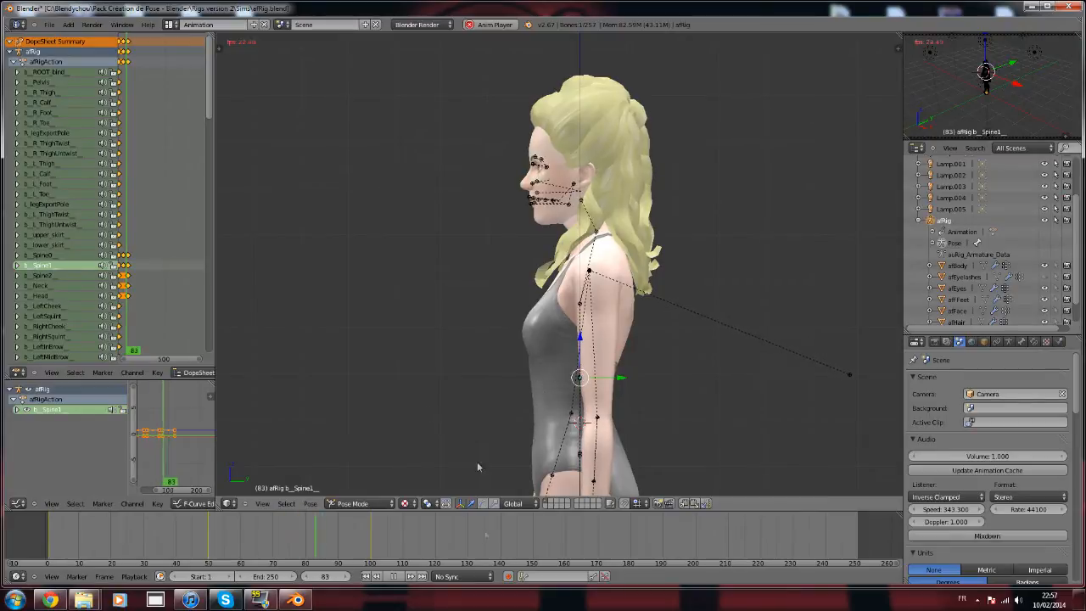
click(394, 576)
Replay the animation from near the start in a three-quarter view, check its frame rate, and stop playback.
middle_drag(403, 331, 474, 334)
click(56, 532)
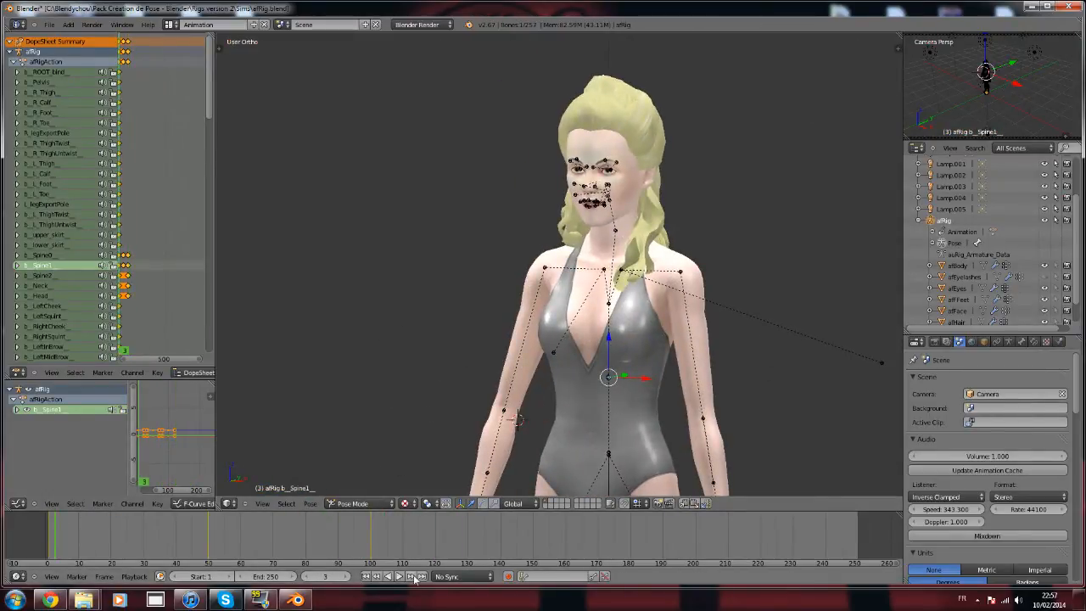
click(399, 577)
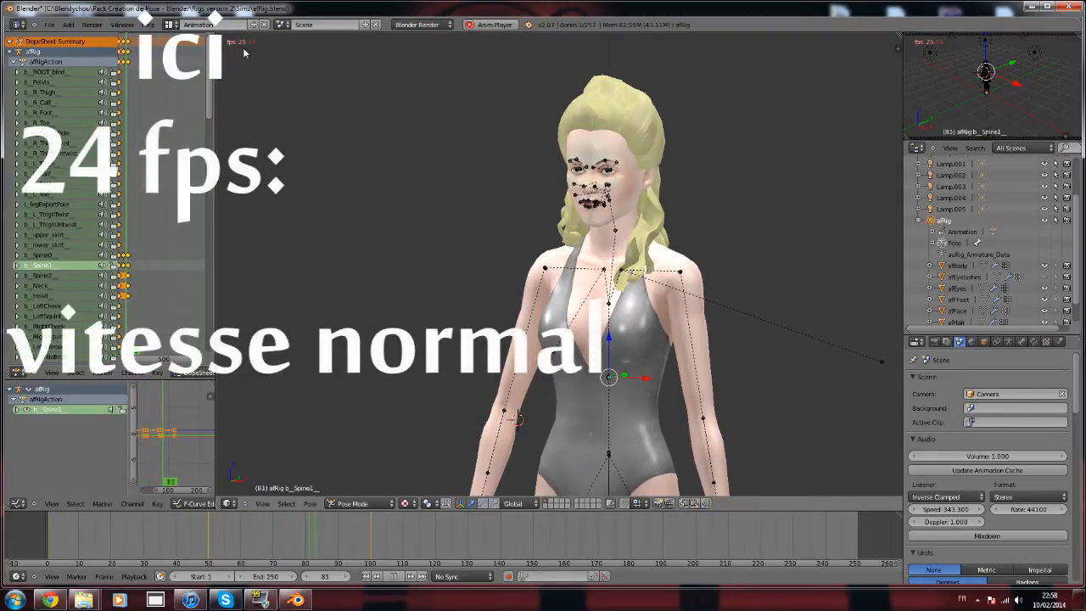
key(alt+a)
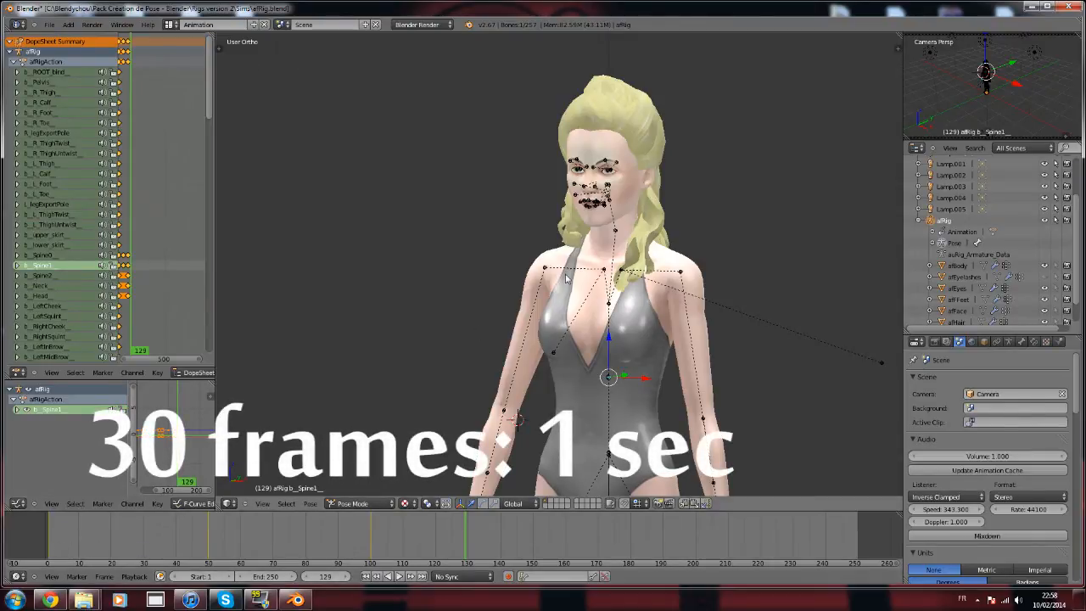
Set the current frame back to 50.
scroll(462, 278, up, 4)
middle_drag(451, 281, 571, 286)
scroll(570, 286, down, 4)
click(91, 542)
click(206, 547)
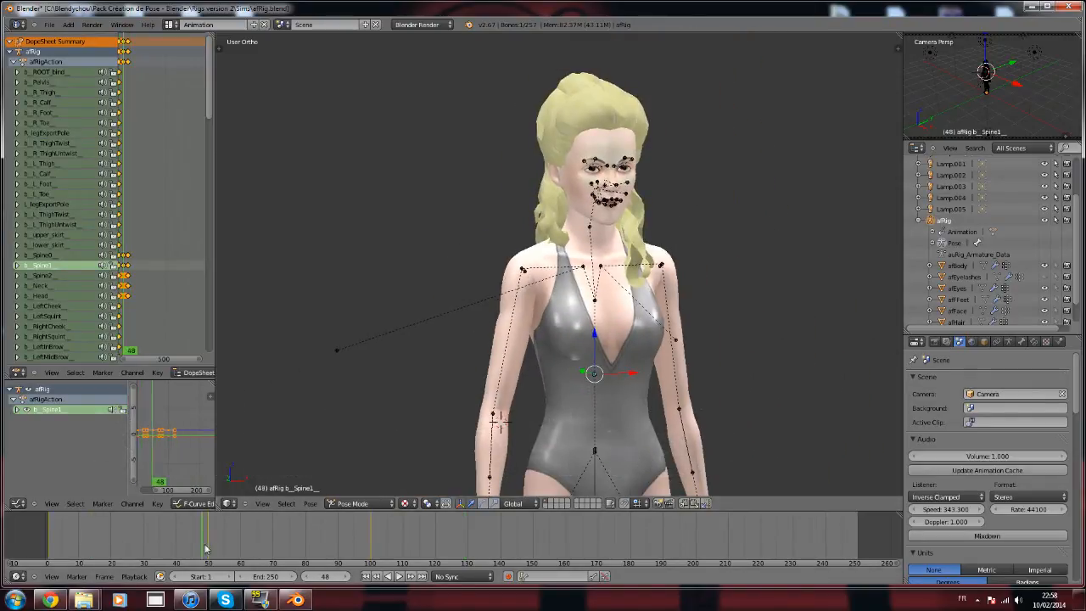
key(Right)
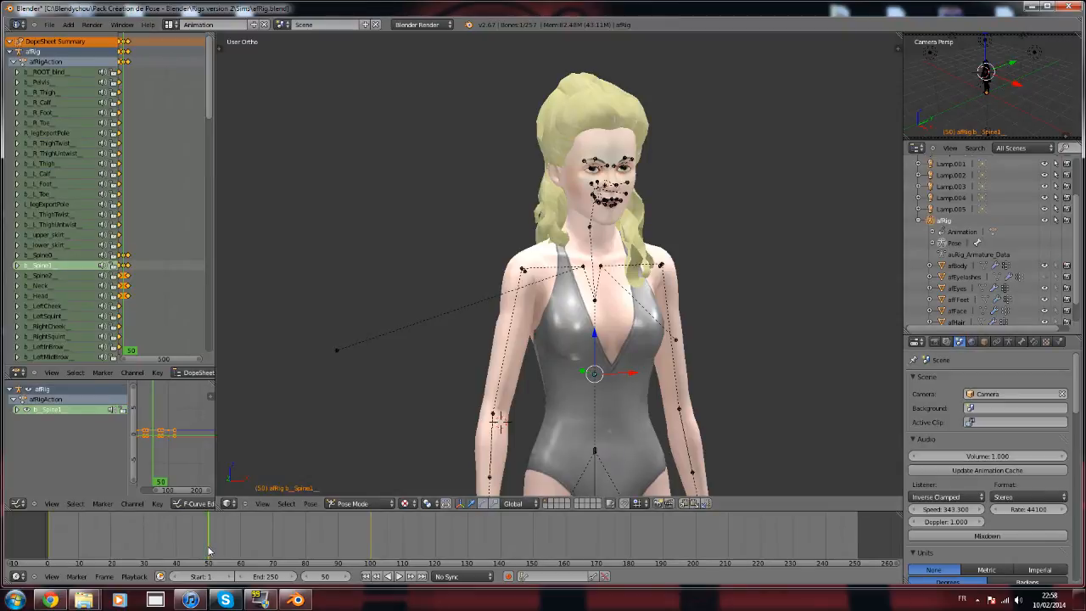
In side view, rotate the Neck bone slightly forward and insert a LocRotScale keyframe at frame 50.
middle_drag(632, 252, 523, 247)
right_click(617, 236)
scroll(617, 236, up, 1)
key(KP_3)
key(r)
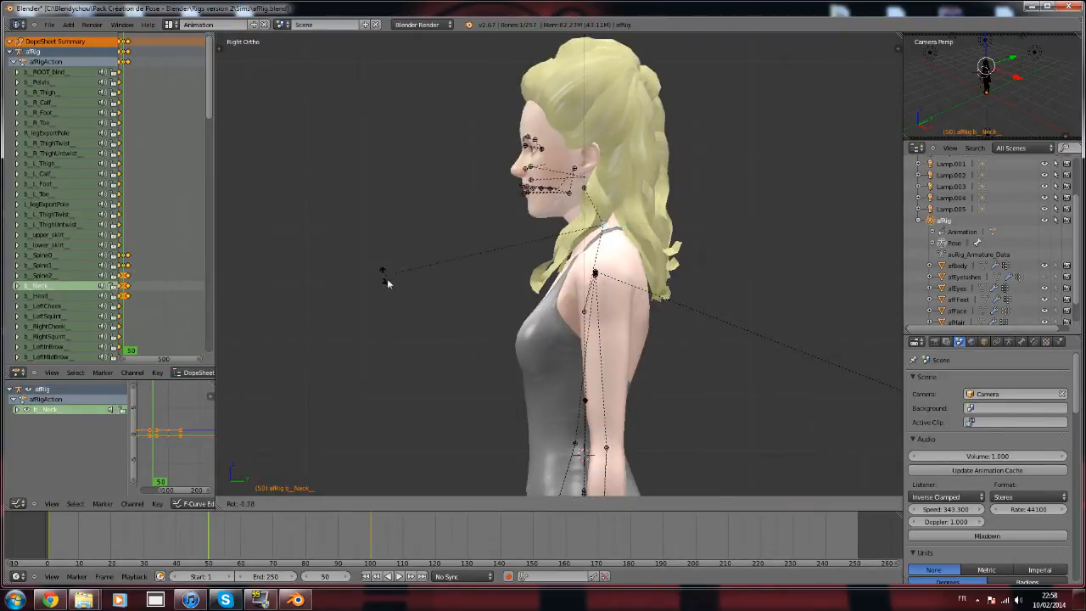
click(387, 297)
key(i)
click(388, 297)
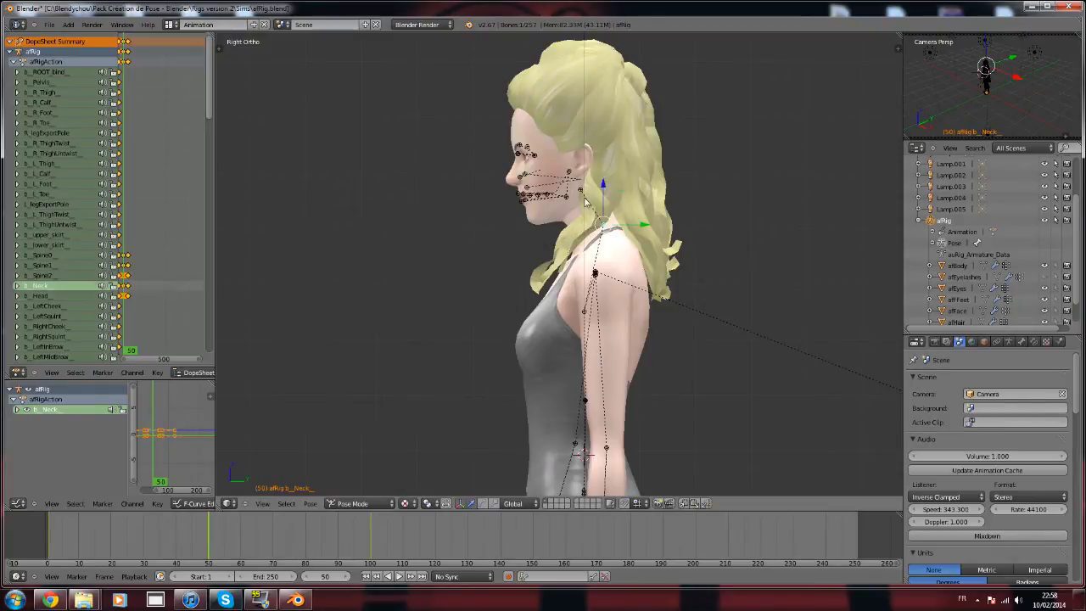
Tilt the Head bone slightly backward and insert a LocRotScale keyframe at frame 50.
right_click(584, 198)
key(r)
click(398, 304)
key(i)
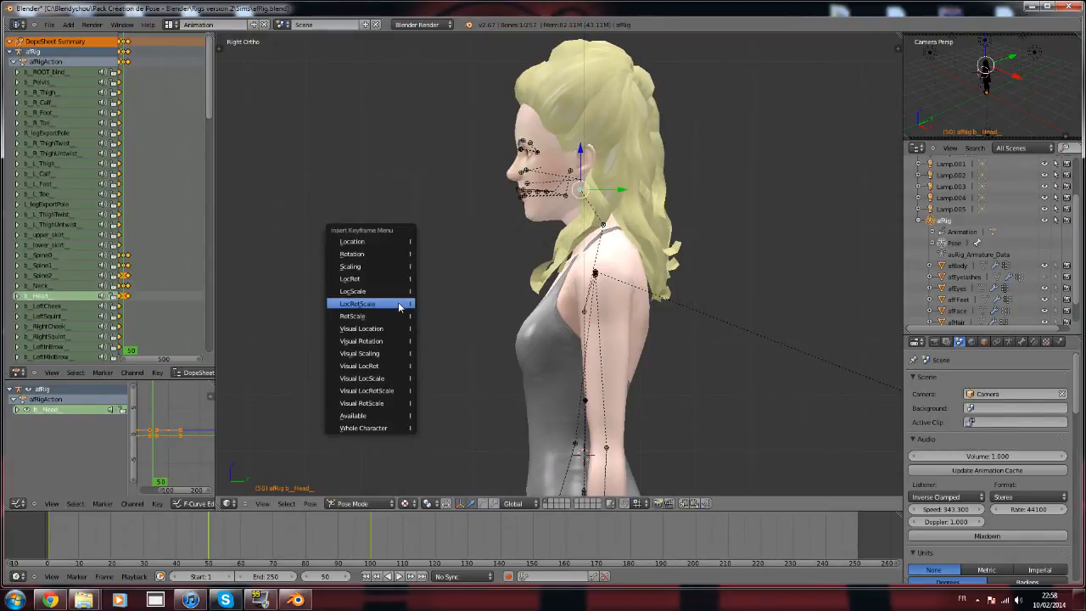
click(399, 304)
Play the animation from the front to check the head, neck and shoulder movement, select the left arm's pole bone, and stop playback.
scroll(398, 305, down, 3)
middle_drag(399, 307, 553, 317)
click(83, 546)
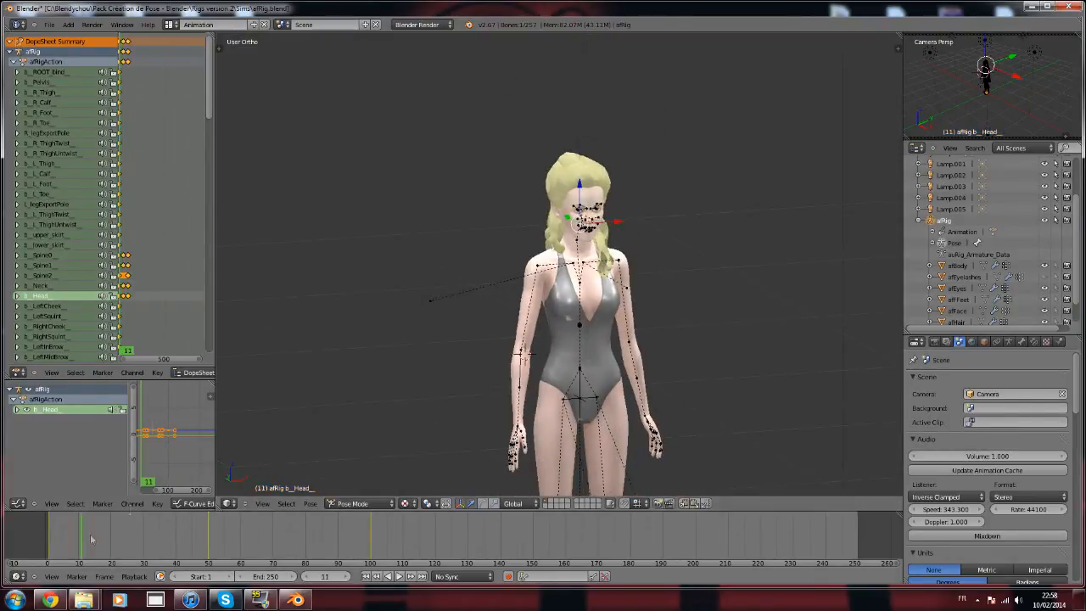
scroll(371, 332, up, 5)
click(399, 577)
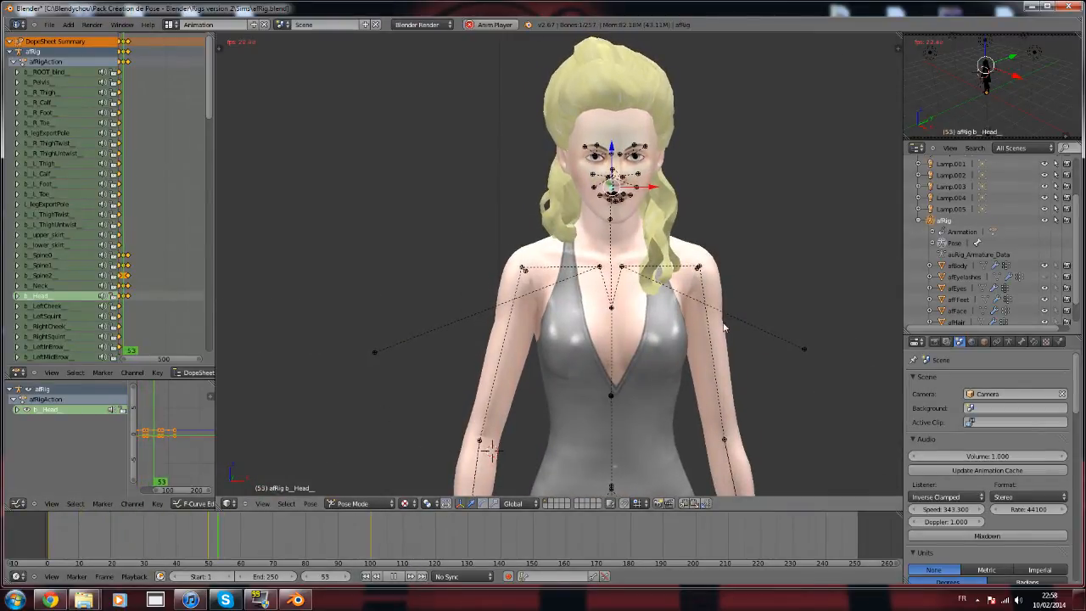
right_click(804, 347)
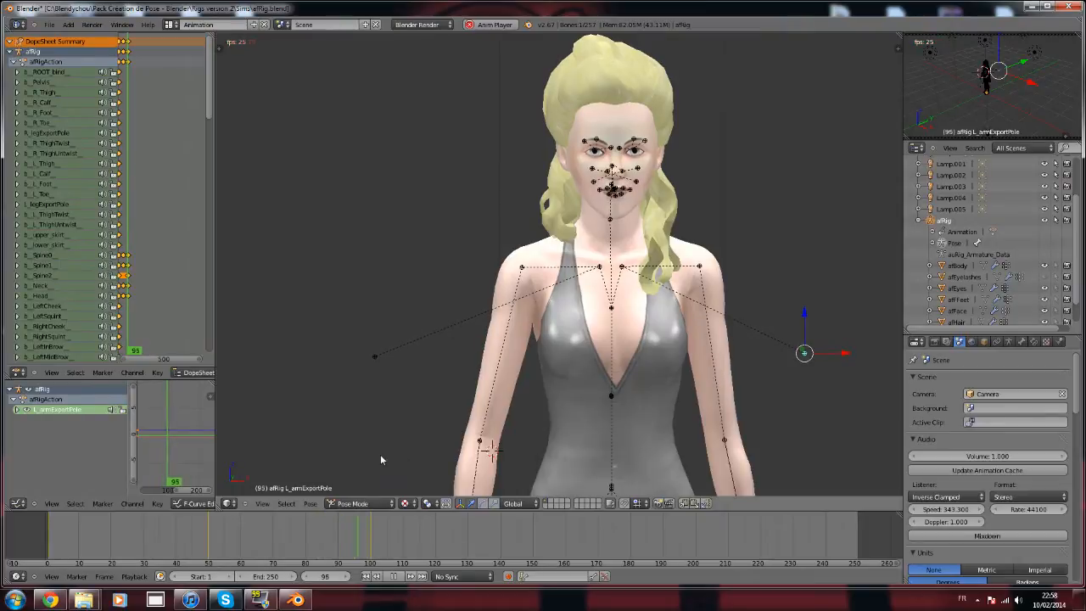
click(395, 577)
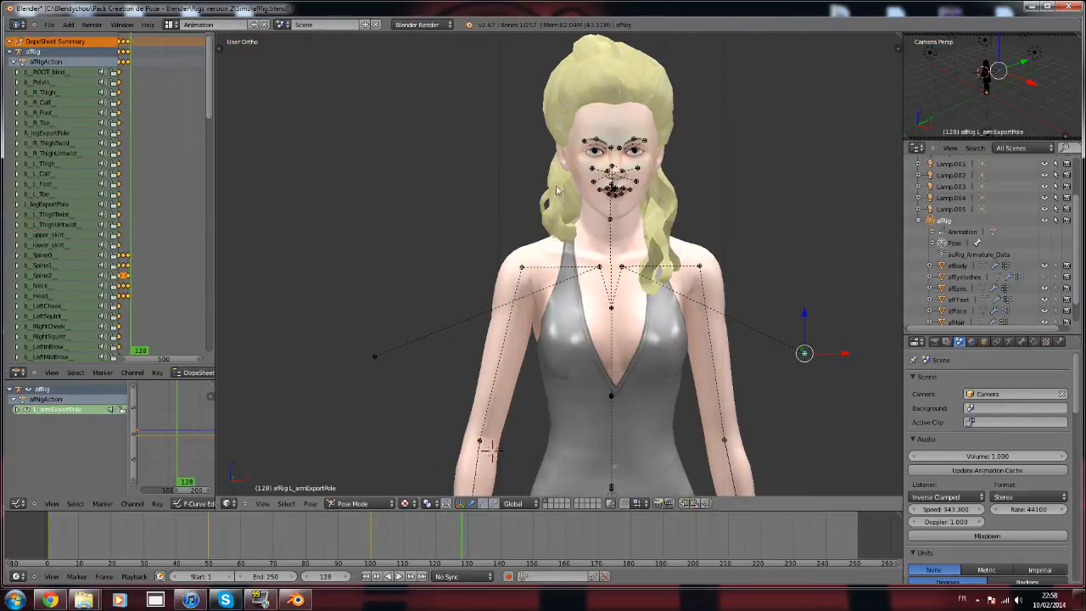
Return to frame 50 on the timeline and add a marker there.
scroll(556, 186, up, 4)
middle_drag(516, 164, 561, 202)
scroll(470, 179, down, 4)
drag(237, 529, 207, 531)
scroll(366, 372, up, 4)
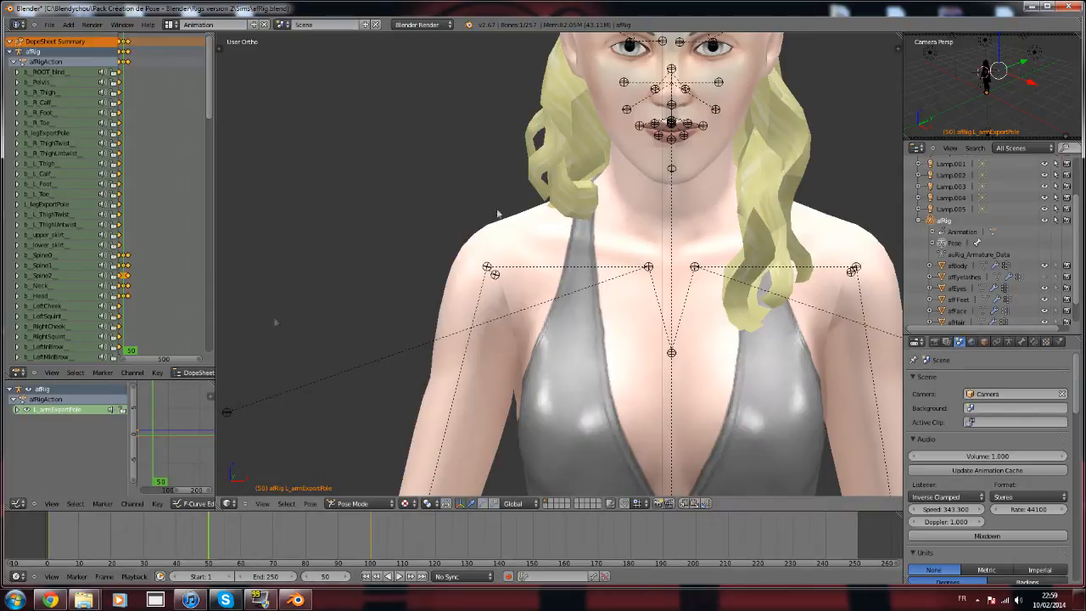
mouse_move(223, 543)
mouse_down()
mouse_move(321, 552)
mouse_move(211, 542)
mouse_up()
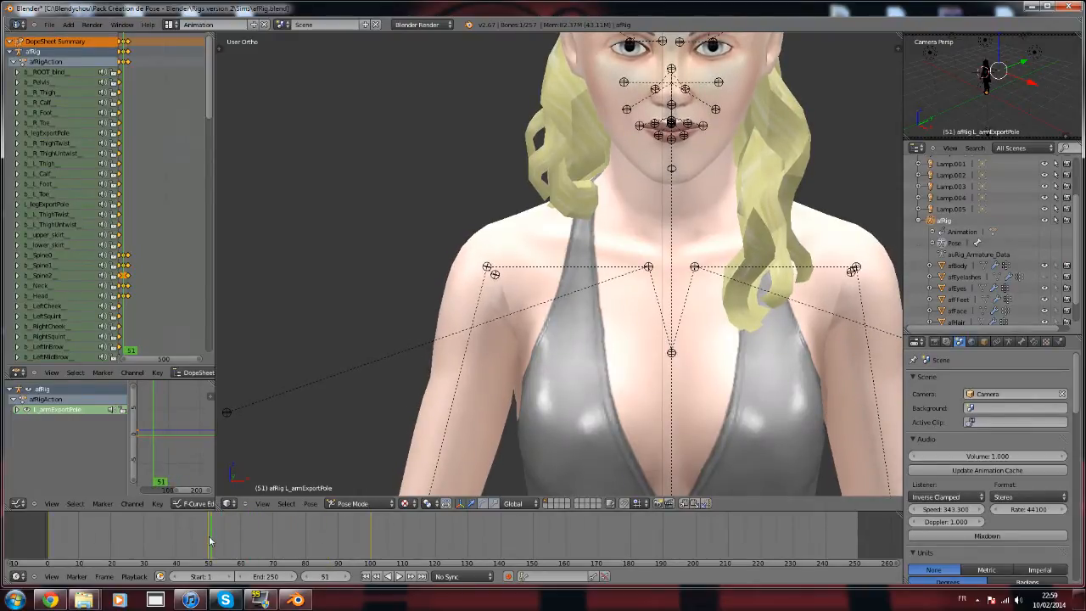
click(103, 503)
click(118, 493)
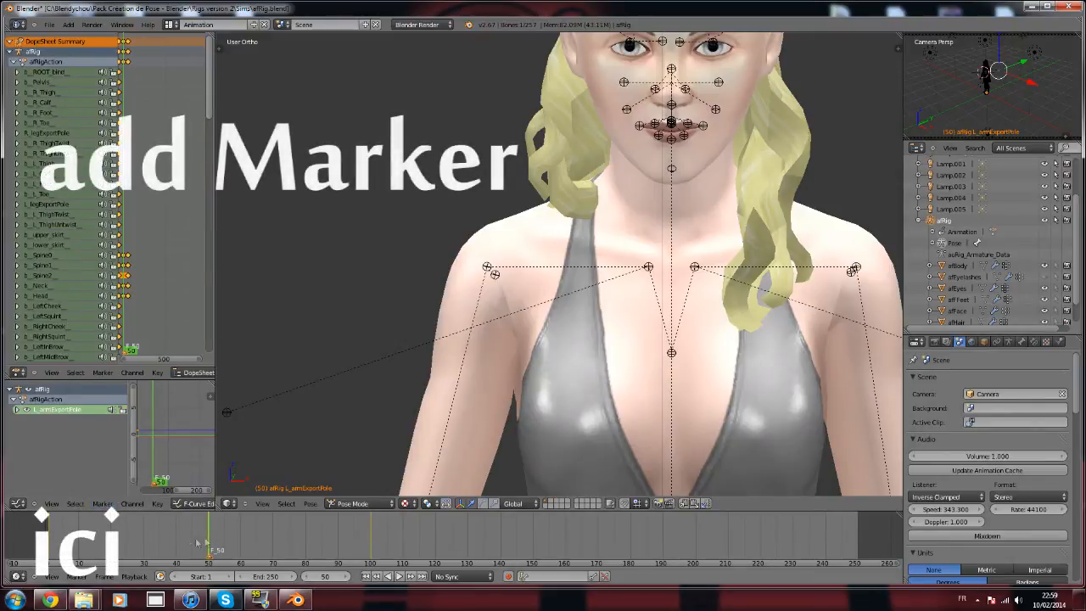
Rename the marker at frame 50 to "Respiration".
click(111, 500)
click(160, 443)
key(BackSpace)
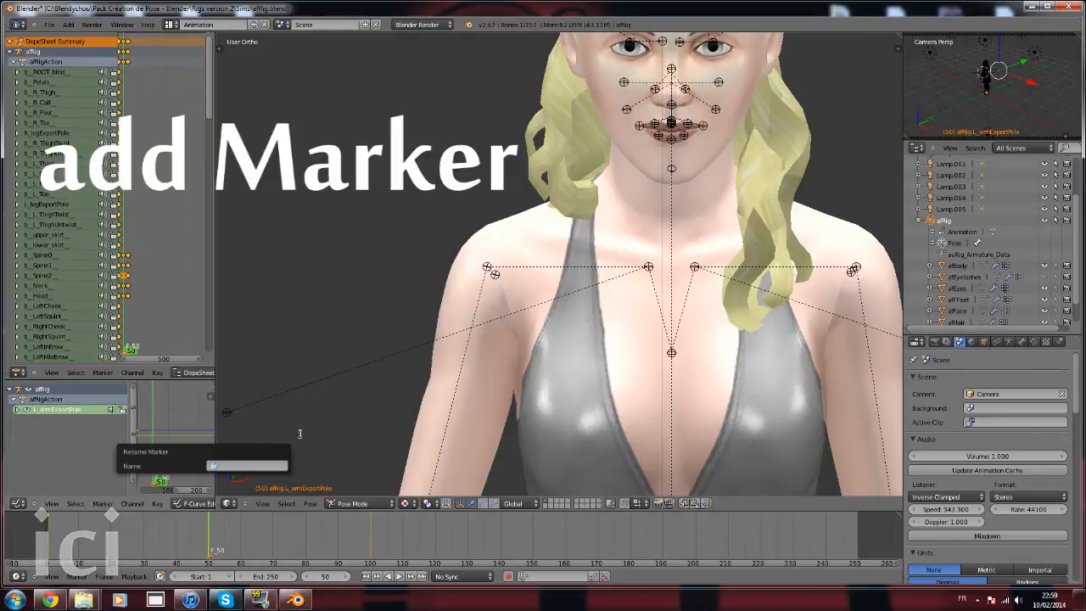
text(Respira)
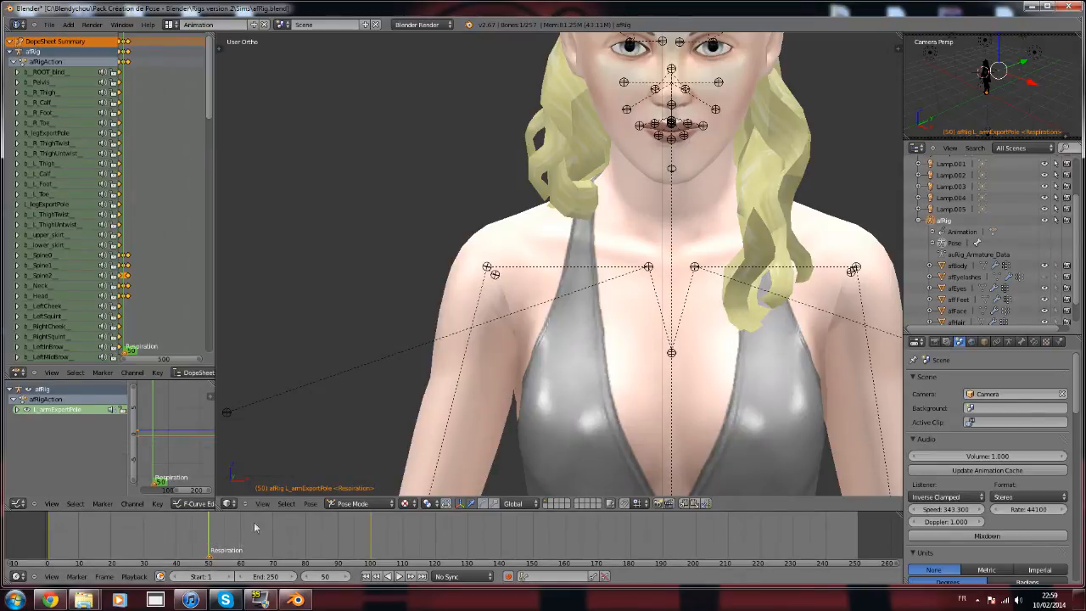
Move to frame 70 on the timeline and bring the face into close-up from the front.
scroll(379, 314, down, 5)
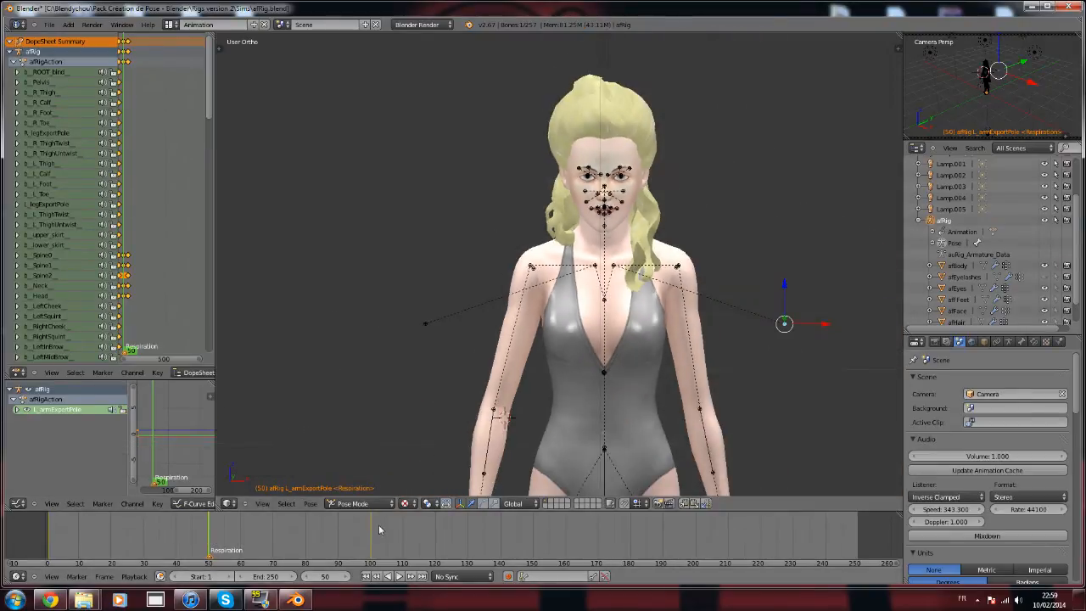
middle_drag(397, 282, 323, 267)
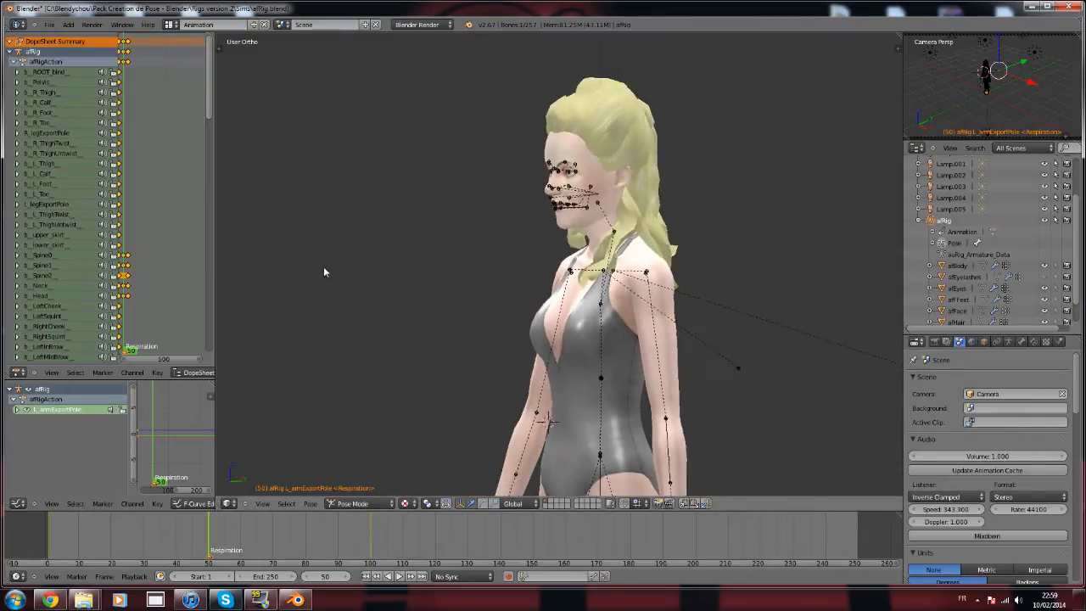
click(273, 544)
scroll(371, 357, up, 4)
middle_drag(371, 358, 472, 313)
shift+middle_drag(456, 276, 339, 465)
scroll(396, 333, up, 3)
middle_drag(395, 332, 404, 321)
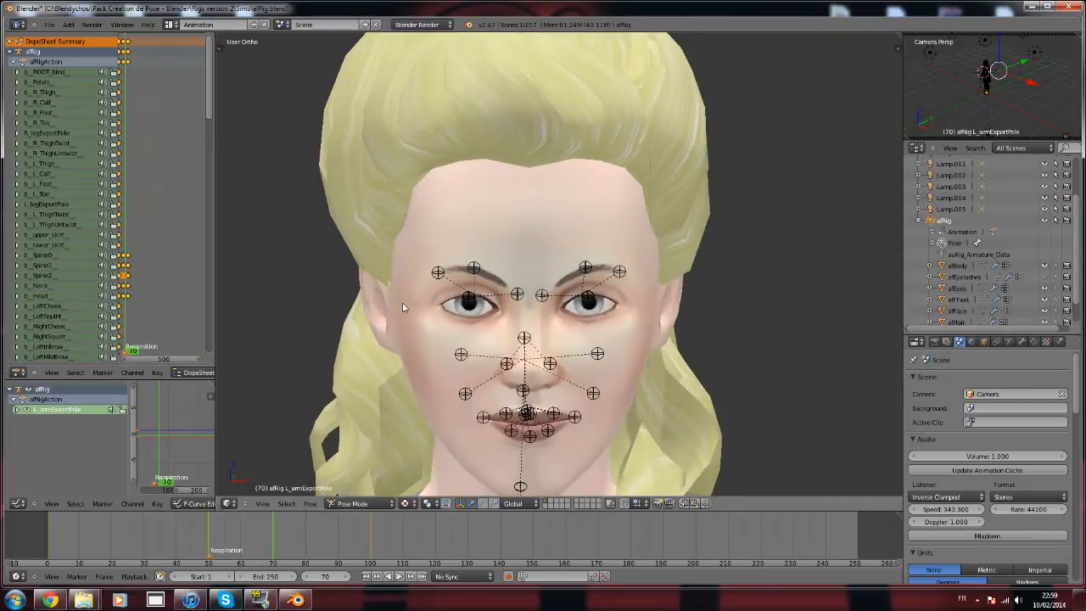
scroll(406, 317, up, 1)
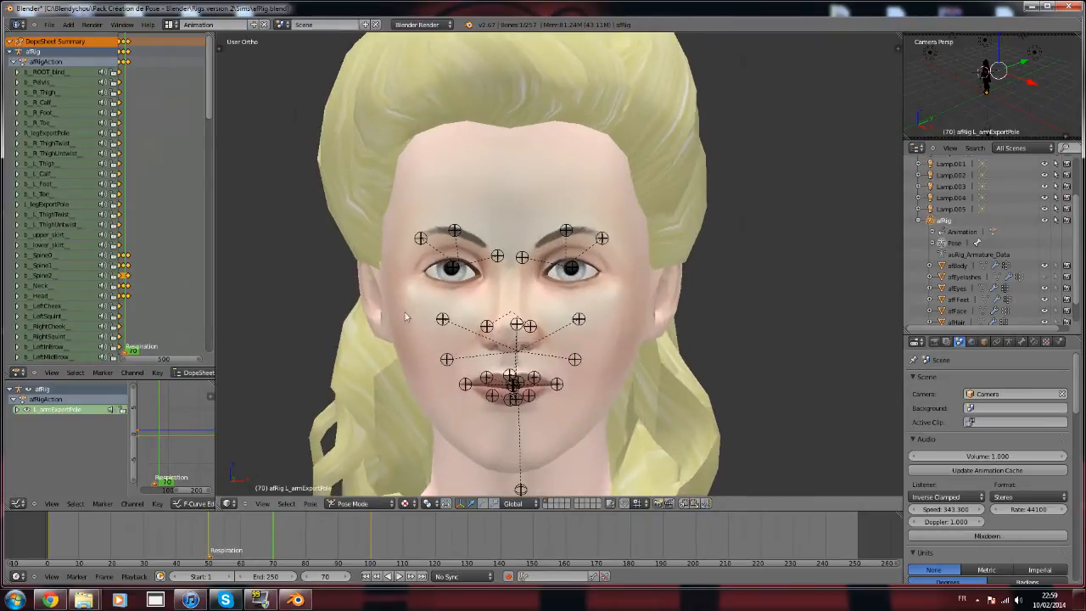
Expand the afRig pose hierarchy in the outliner from b__ROOT__ through b__ROOT_bind__ and b__Spine0__ to the children of b__Spine1__.
click(933, 244)
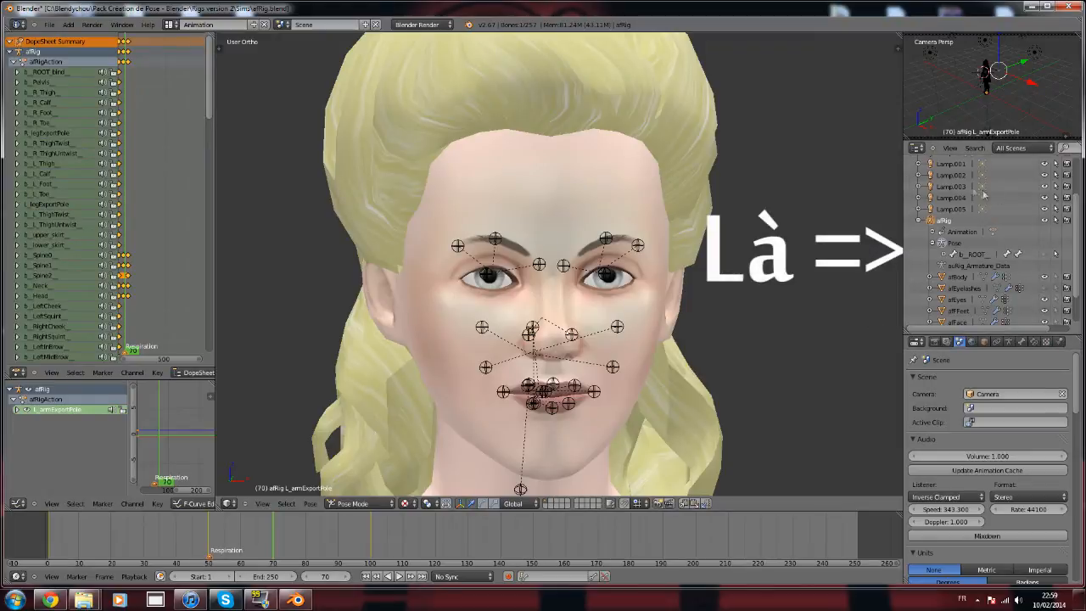
click(943, 255)
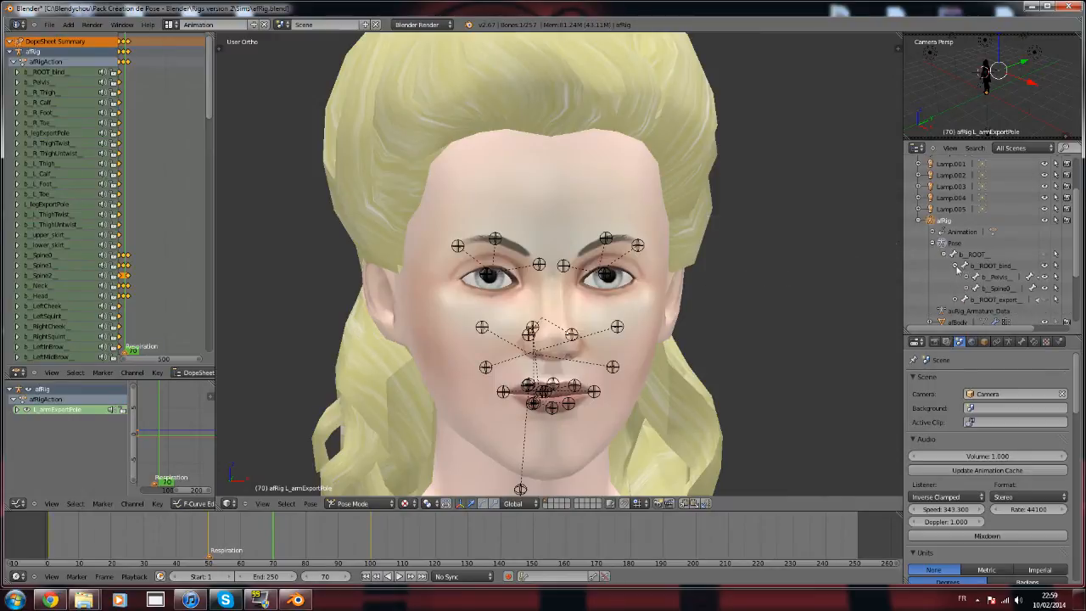
click(957, 265)
click(968, 267)
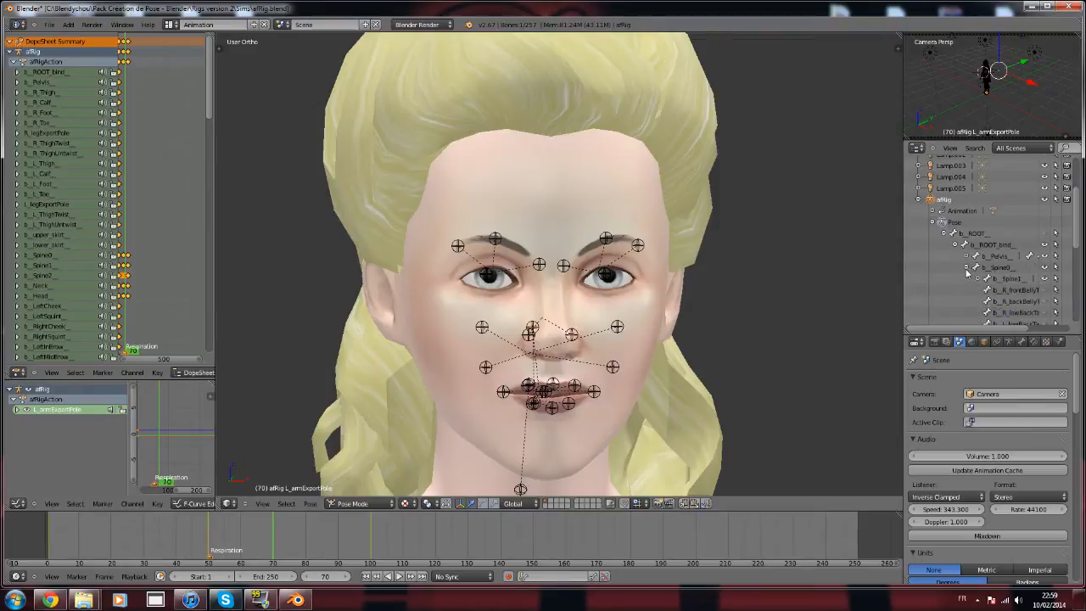
click(978, 280)
scroll(993, 288, down, 1)
drag(984, 329, 1006, 329)
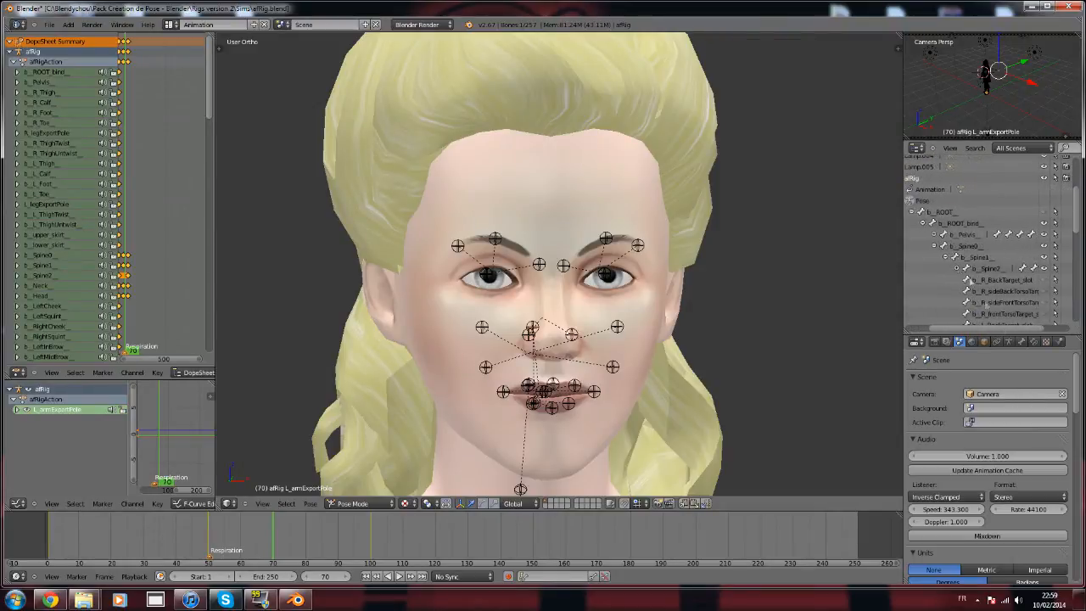
Expand the bone hierarchy further through b__Spine2__, b__Neck__, b__Head__ and b__HeadNew__ to the contents of b__EyeArea__.
click(958, 270)
scroll(959, 278, down, 1)
click(968, 261)
click(980, 270)
scroll(983, 278, down, 1)
ctrl+scroll(959, 271, right, 2)
click(942, 261)
scroll(956, 274, down, 2)
click(952, 274)
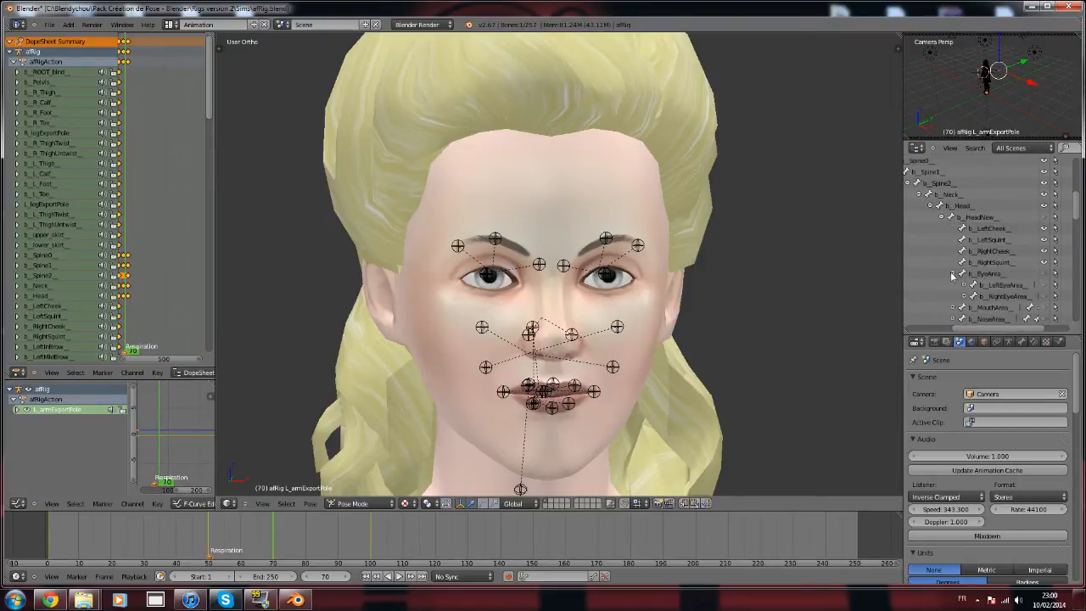
Expand b__LeftEyeArea__ and b__RightEyeArea__ in the outliner to list their brow and eye bones.
scroll(976, 271, down, 2)
click(965, 244)
click(965, 300)
scroll(1006, 329, right, 3)
Select individual brow bones in the outliner, such as b__LeftMidBrow__, b__RightInBrow__ and b__LeftOutBrow__, to identify them on the face.
click(976, 265)
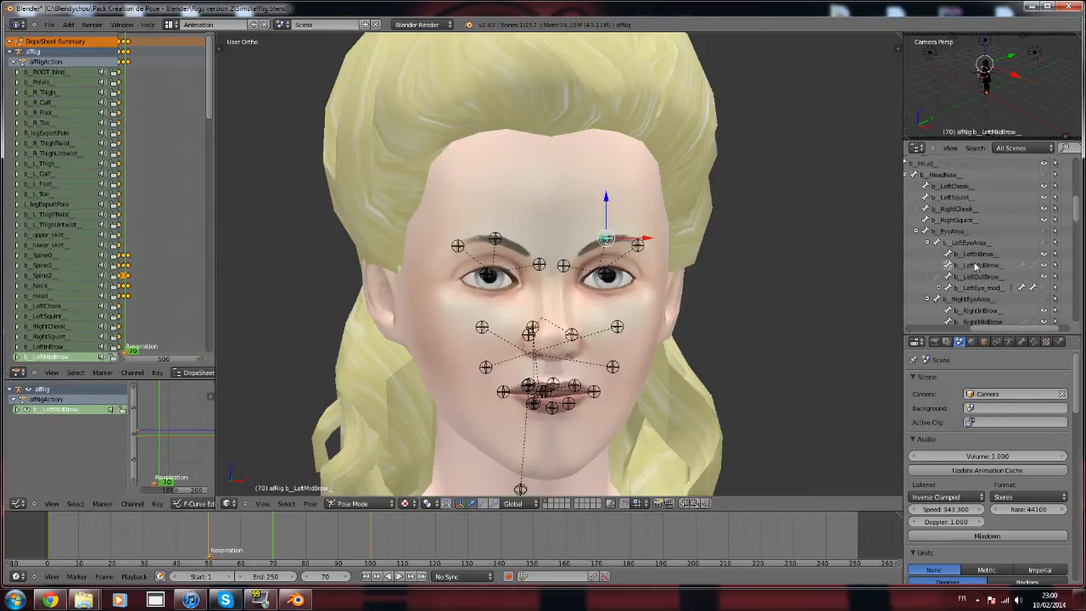
scroll(975, 266, down, 2)
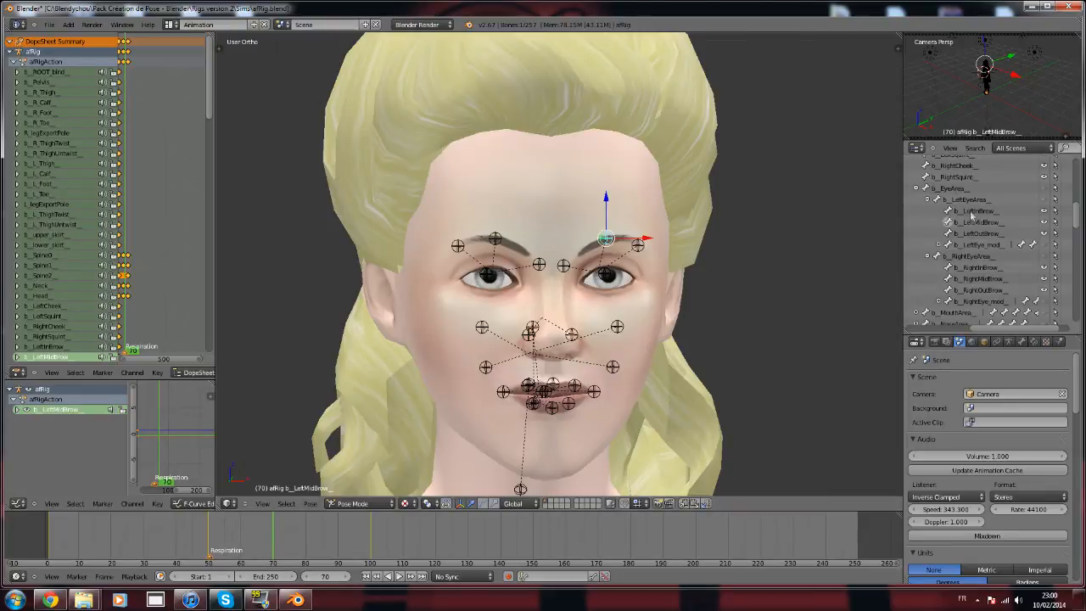
click(959, 278)
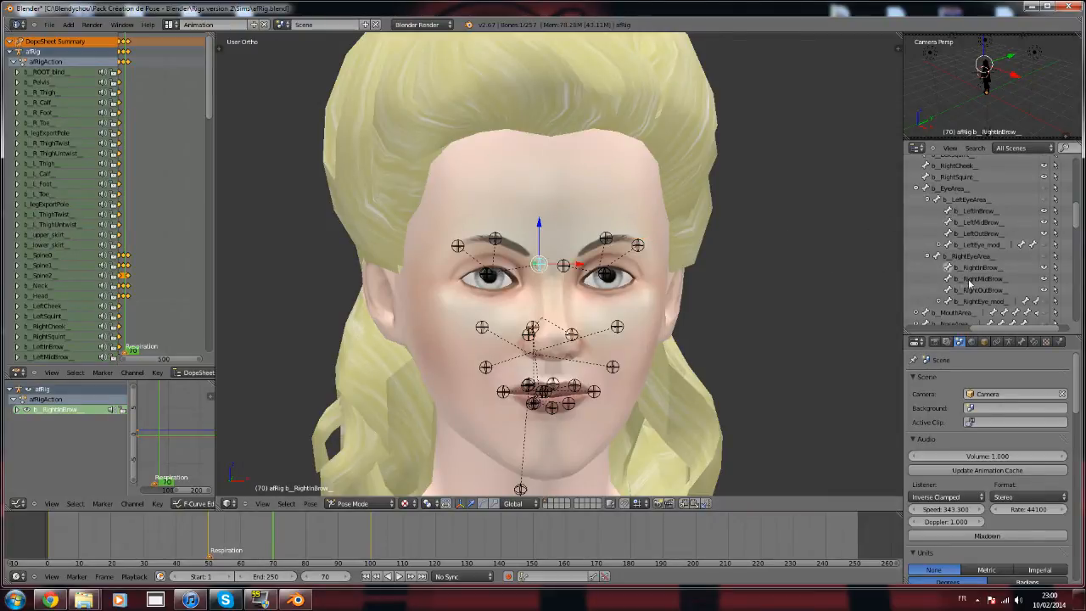
click(956, 211)
click(954, 232)
Expand the b__LeftEye_mod and b__RightEye_mod bones to list the eye and eyelid bones.
click(939, 244)
scroll(942, 305, down, 2)
click(939, 293)
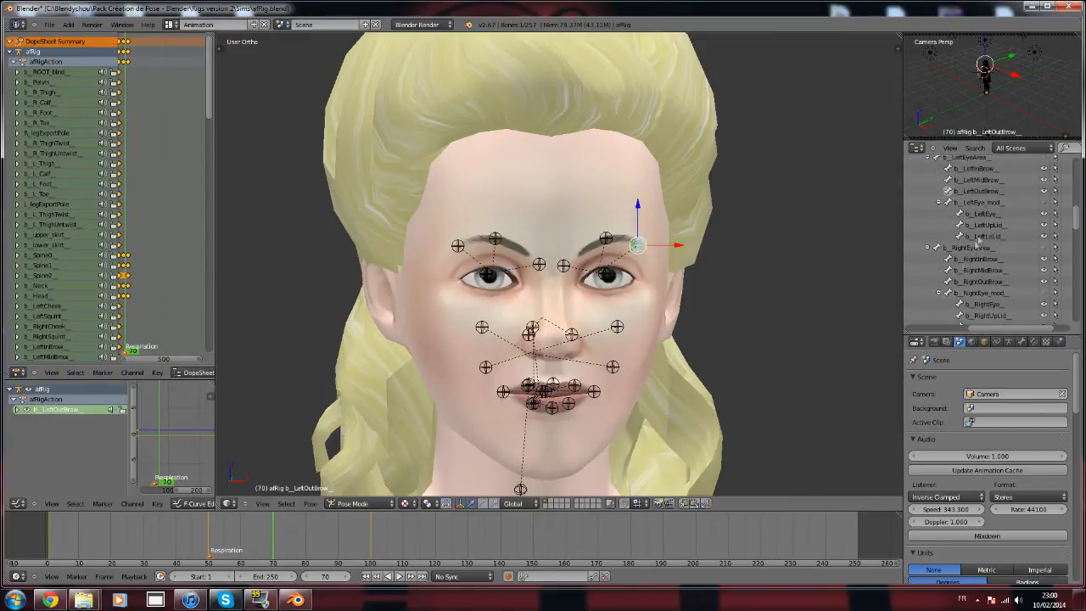
Select the upper and lower lid bones of both eyes together and insert a keyframe at frame 70.
click(981, 237)
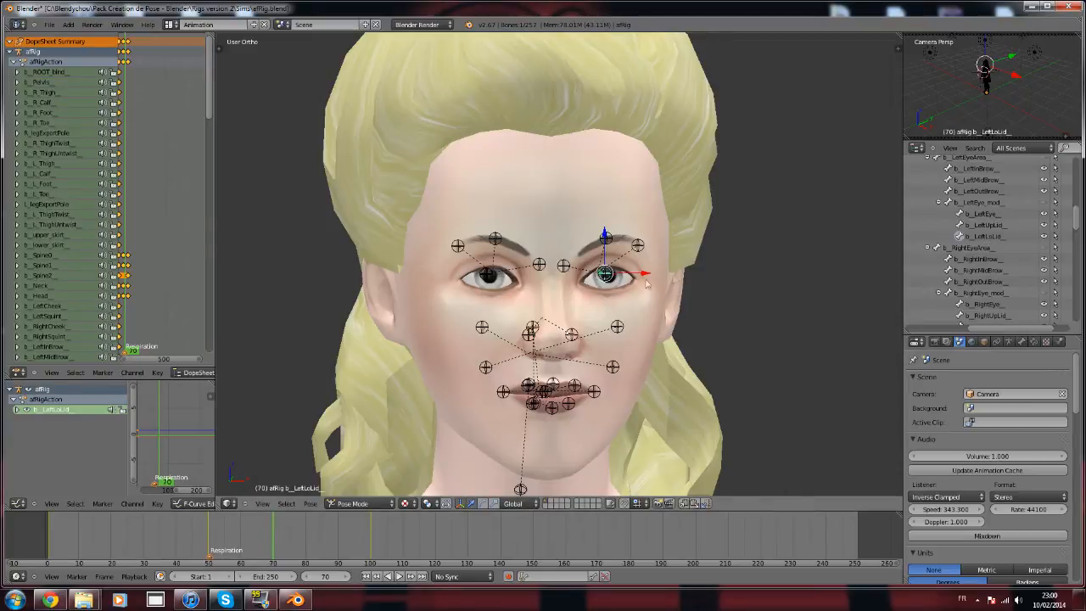
scroll(642, 290, down, 2)
middle_drag(617, 280, 653, 273)
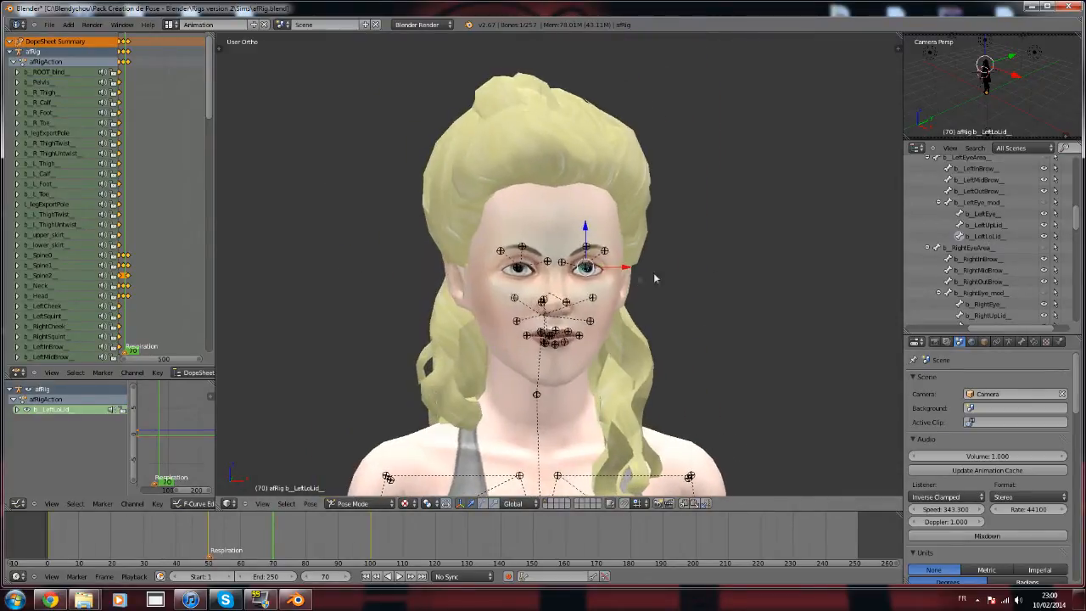
scroll(762, 219, up, 2)
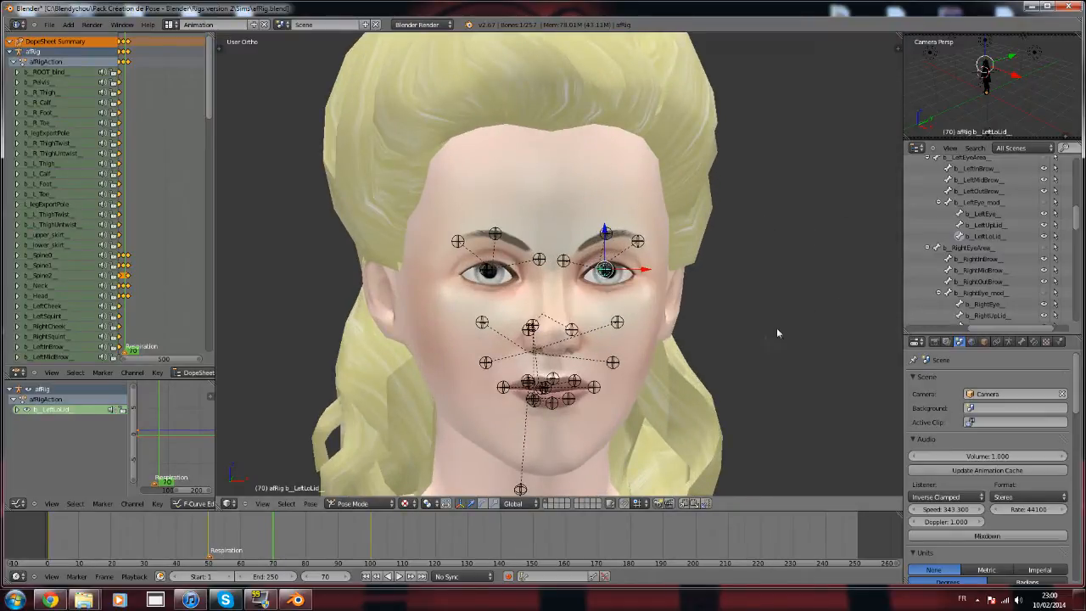
shift+click(976, 227)
scroll(969, 255, down, 2)
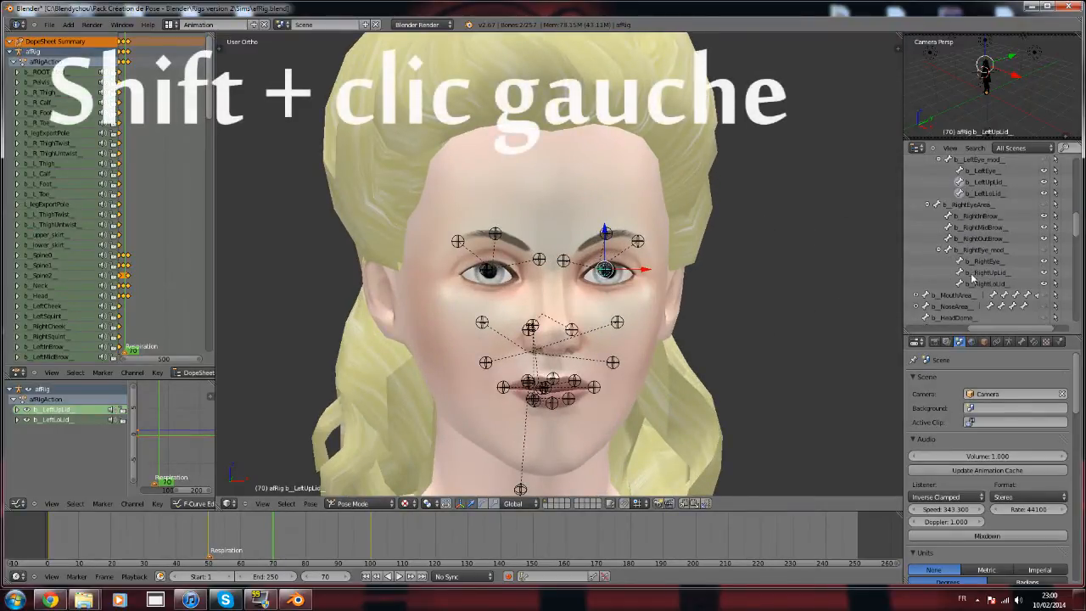
shift+click(972, 272)
shift+click(968, 284)
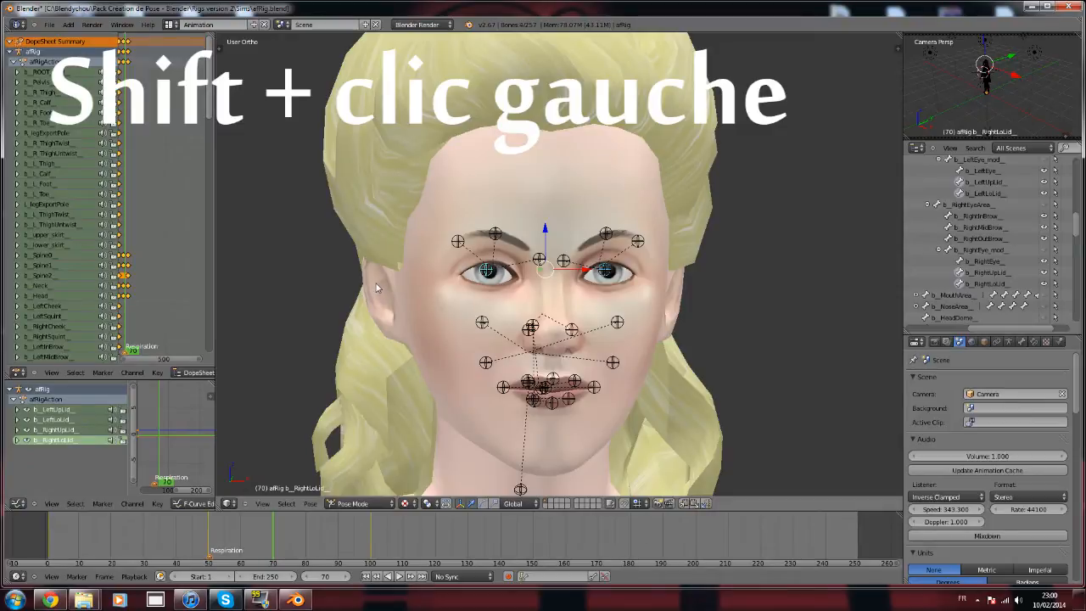
key(i)
click(373, 282)
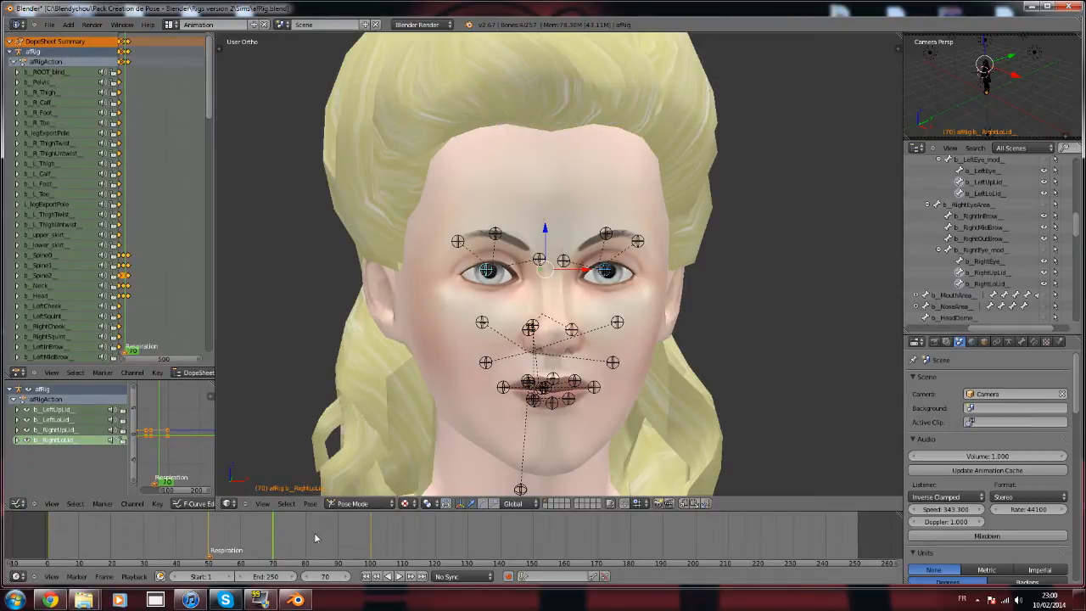
Insert a keyframe for the four open eyelid bones at frame 90.
drag(315, 533, 339, 538)
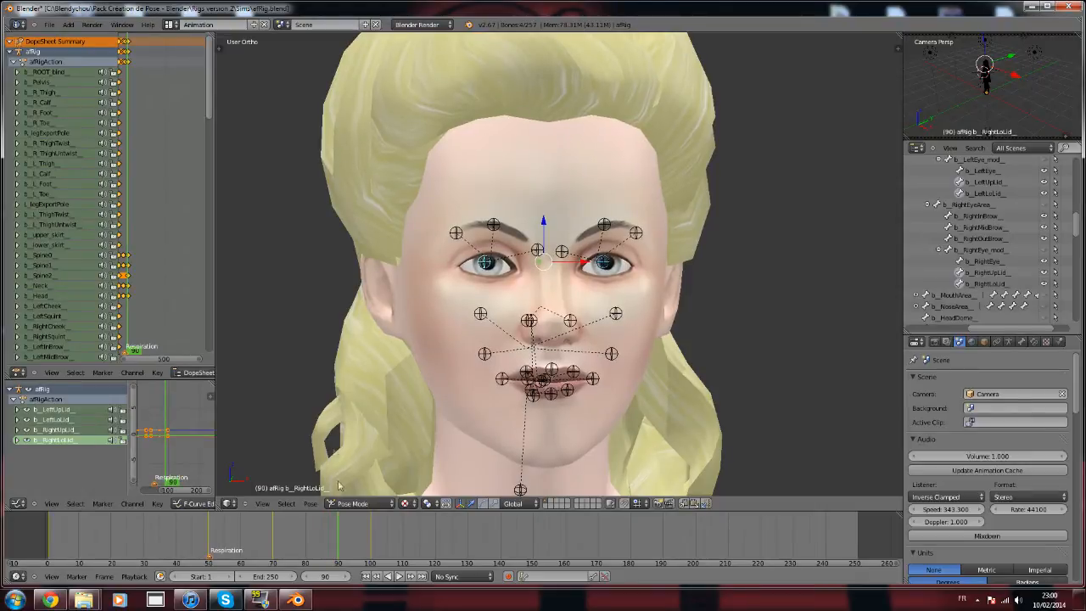
key(i)
click(293, 376)
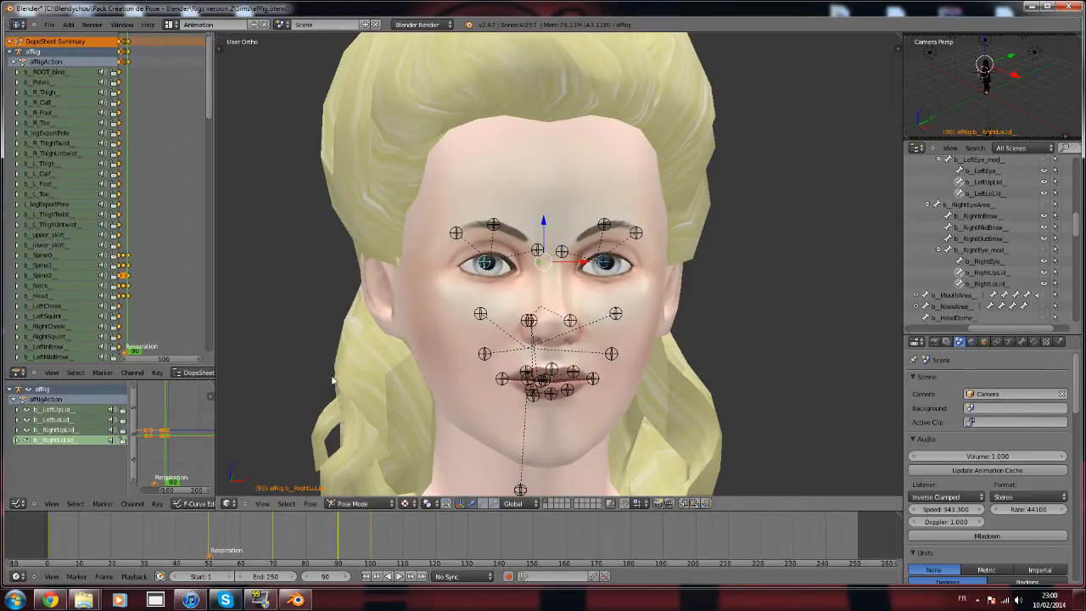
At frame 80, rotate both upper lid bones about 23° downward in an aligned side view and insert a keyframe.
drag(283, 544, 307, 539)
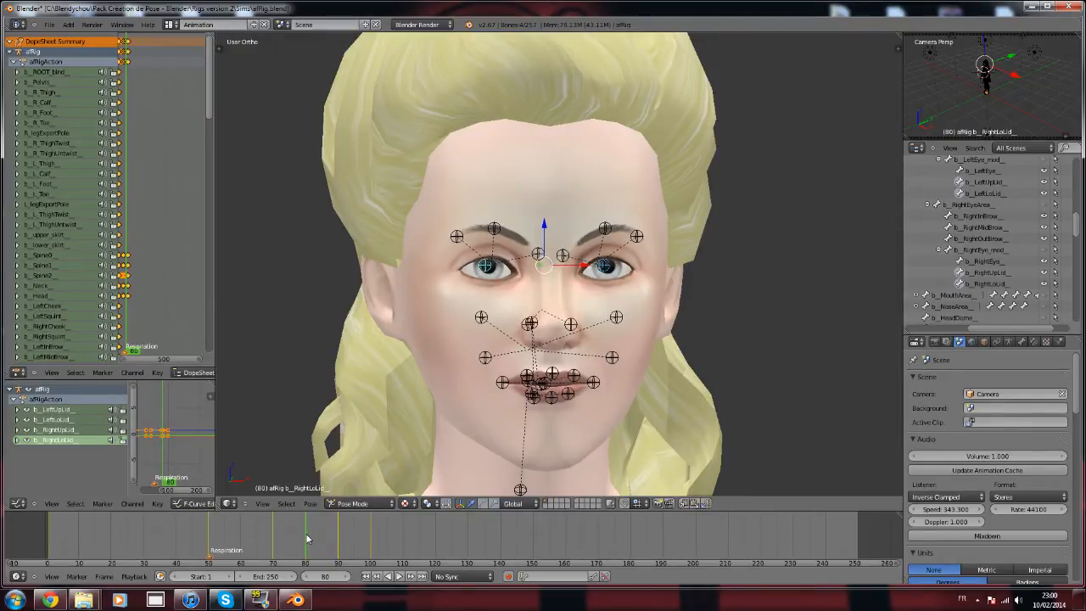
drag(342, 542, 304, 545)
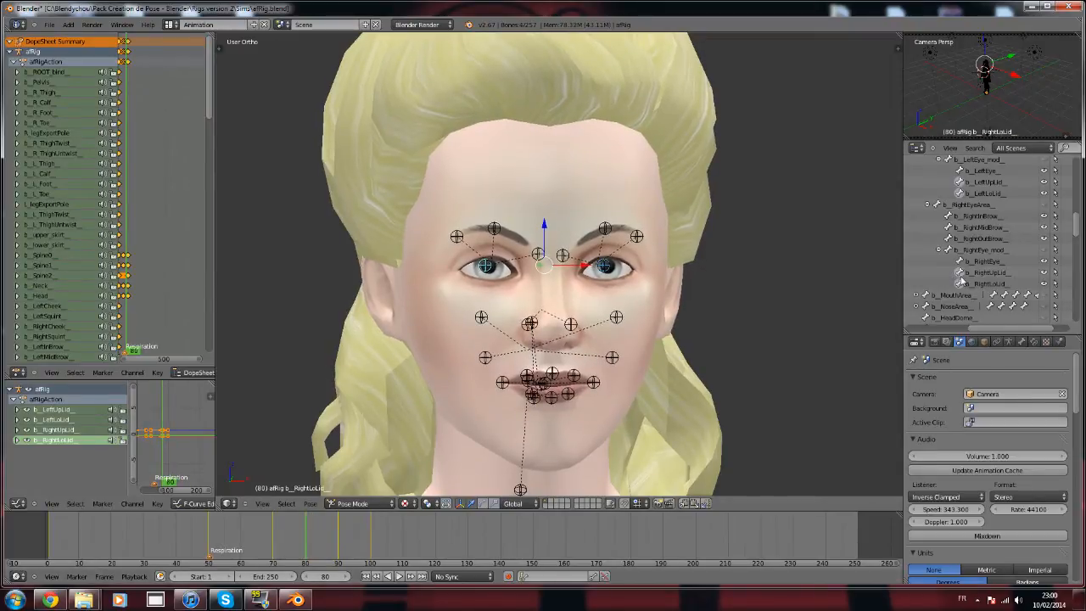
click(962, 274)
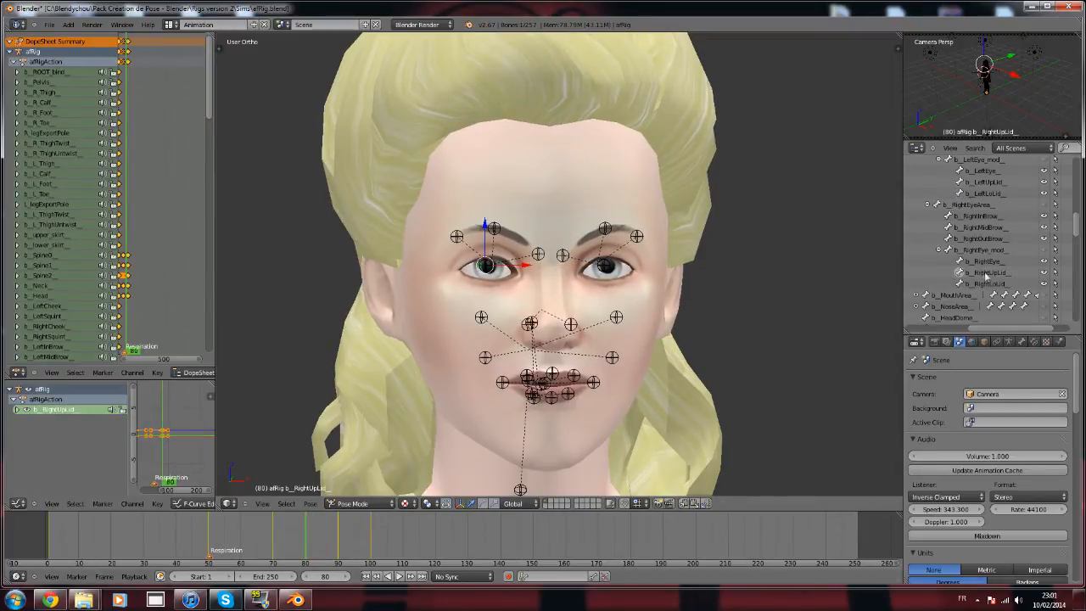
ctrl+click(960, 183)
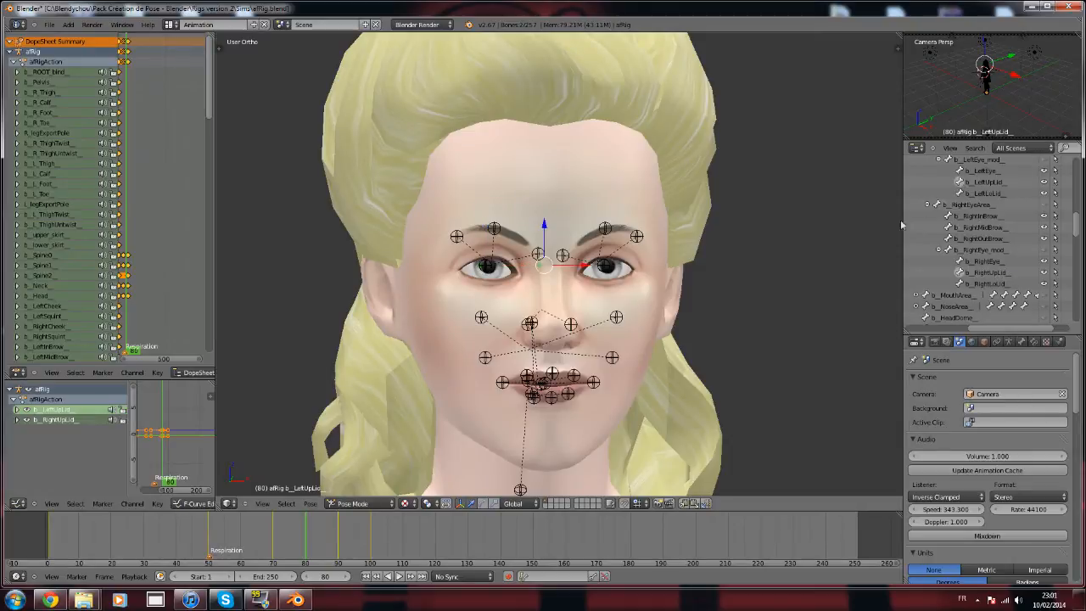
scroll(715, 267, down, 2)
key(KP_3)
scroll(695, 266, up, 5)
scroll(509, 282, up, 2)
middle_drag(508, 282, 493, 280)
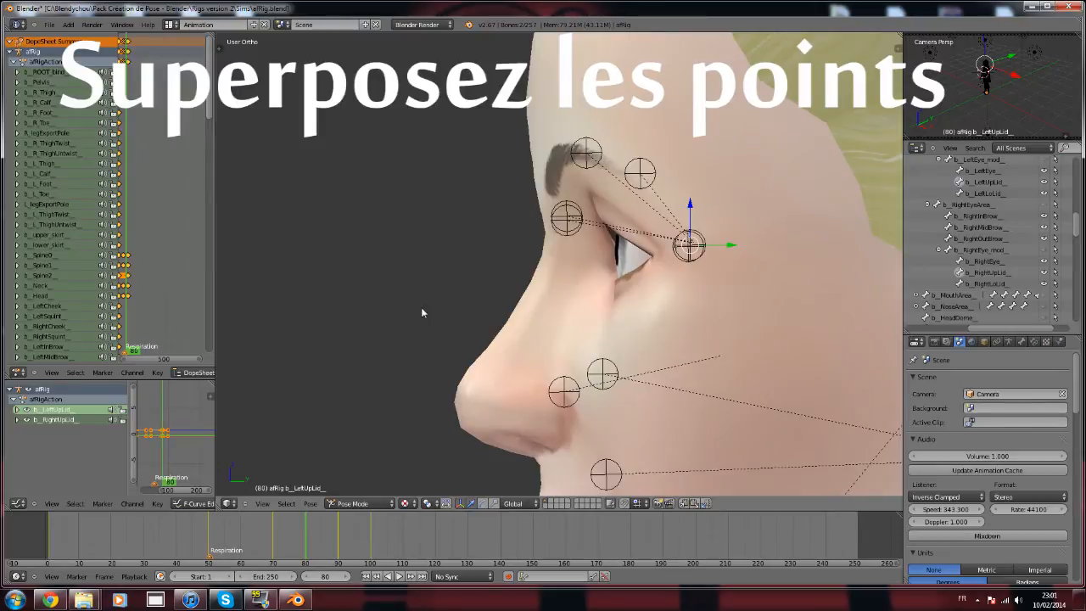
key(r)
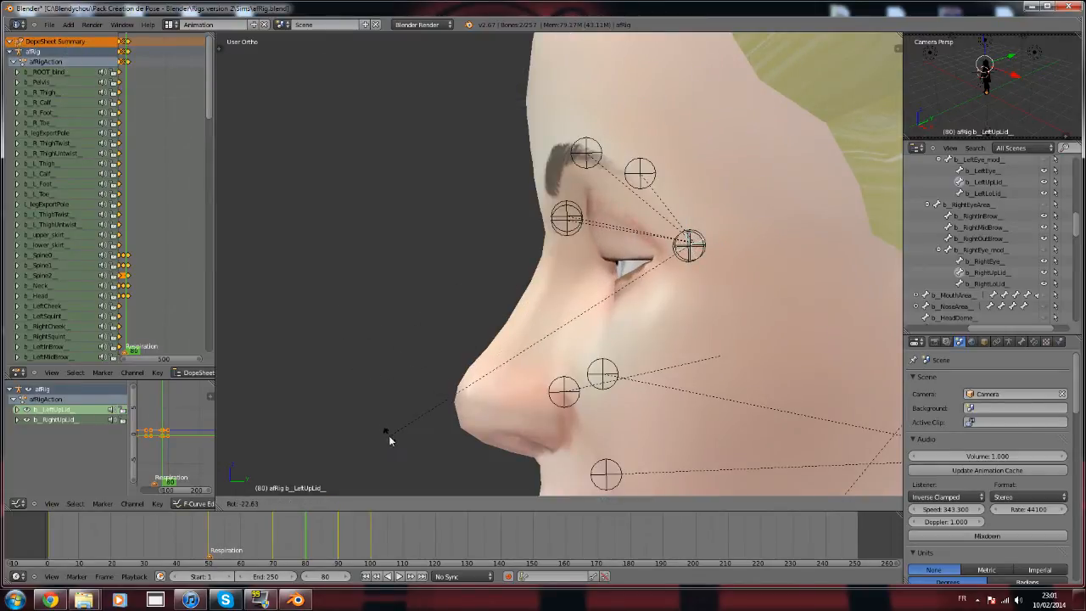
click(388, 436)
key(i)
click(351, 341)
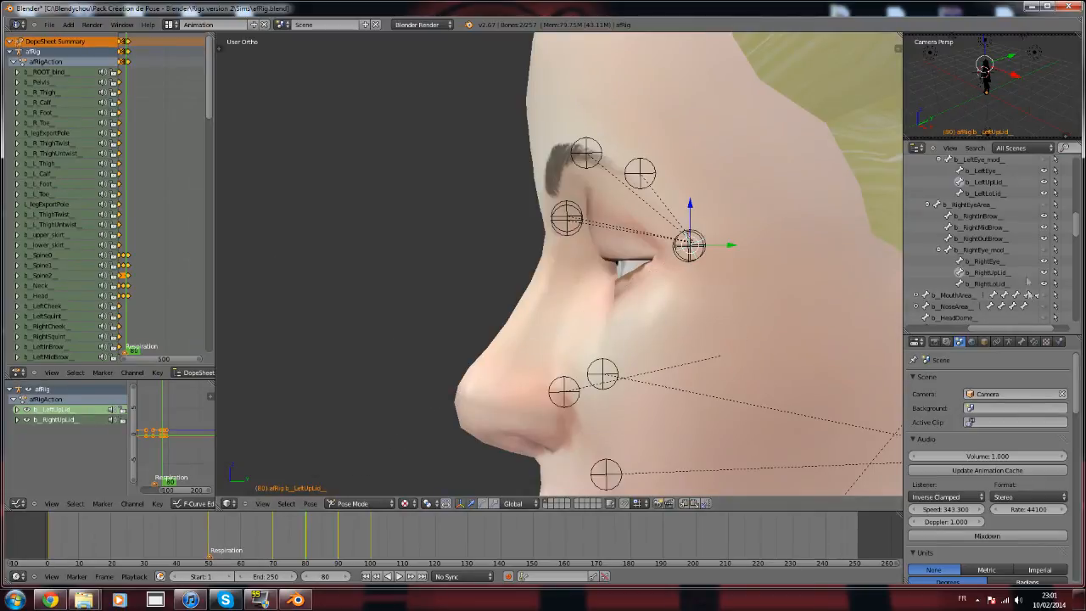
Rotate both lower lid bones upward until the eyes are closed and insert a keyframe at frame 80.
click(963, 285)
shift+click(963, 193)
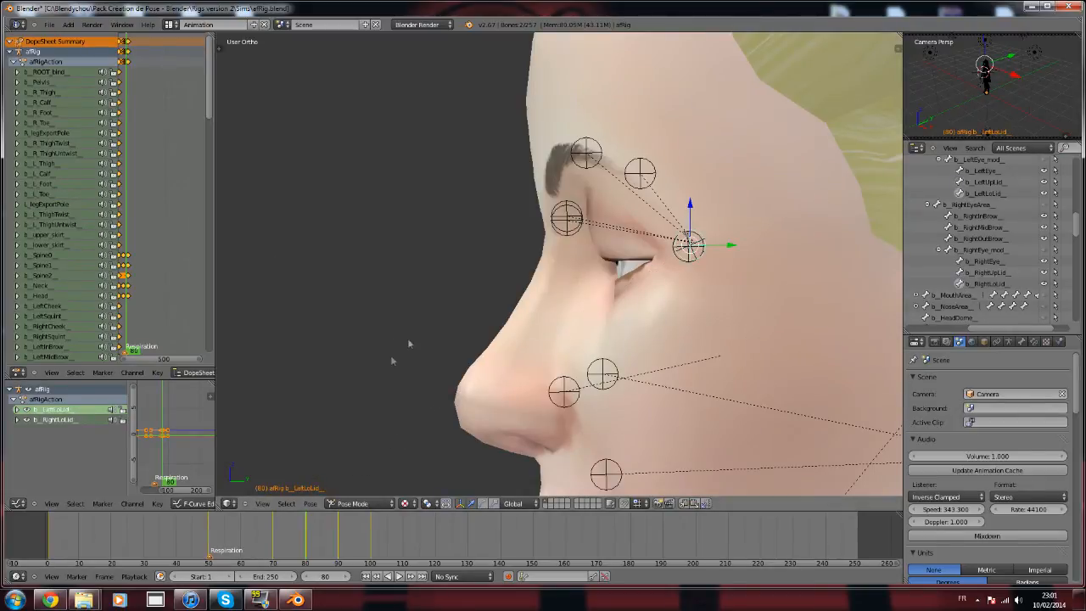
key(r)
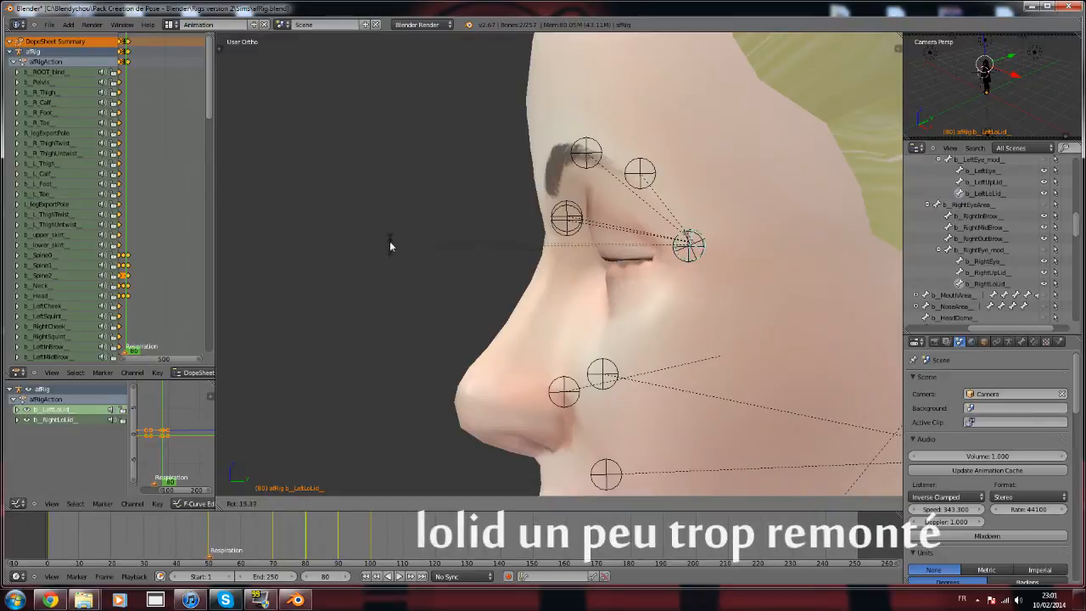
click(393, 231)
key(i)
click(394, 229)
Play the animation from frame 61 in a front view of the face to check the blink, with the left arm's pole bone selected.
scroll(382, 244, down, 3)
middle_drag(382, 244, 497, 256)
click(245, 538)
scroll(457, 422, down, 8)
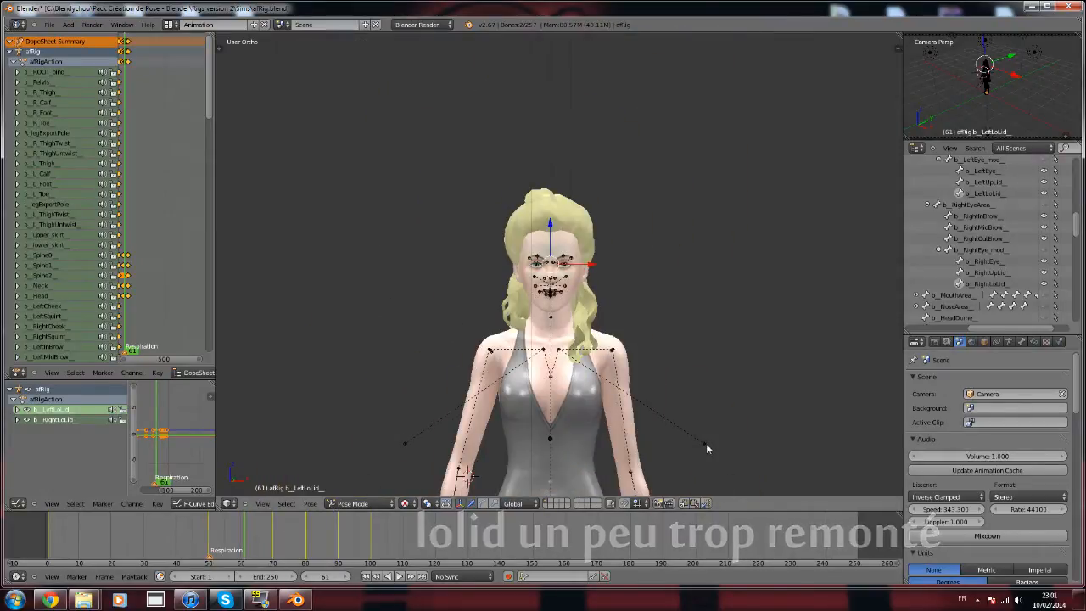
right_click(706, 443)
scroll(706, 443, up, 5)
click(402, 576)
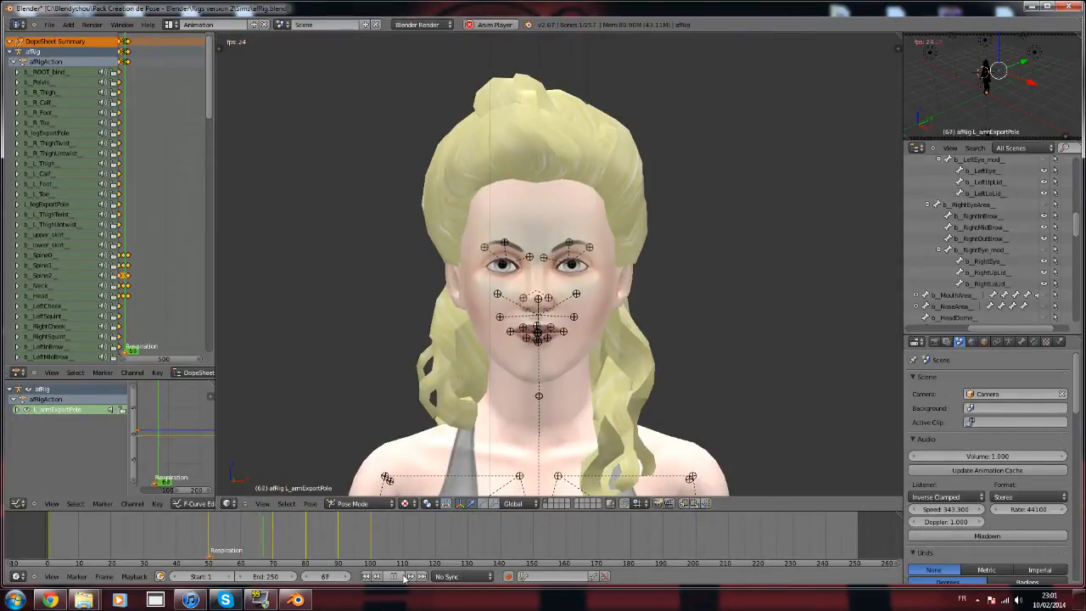
scroll(379, 382, up, 3)
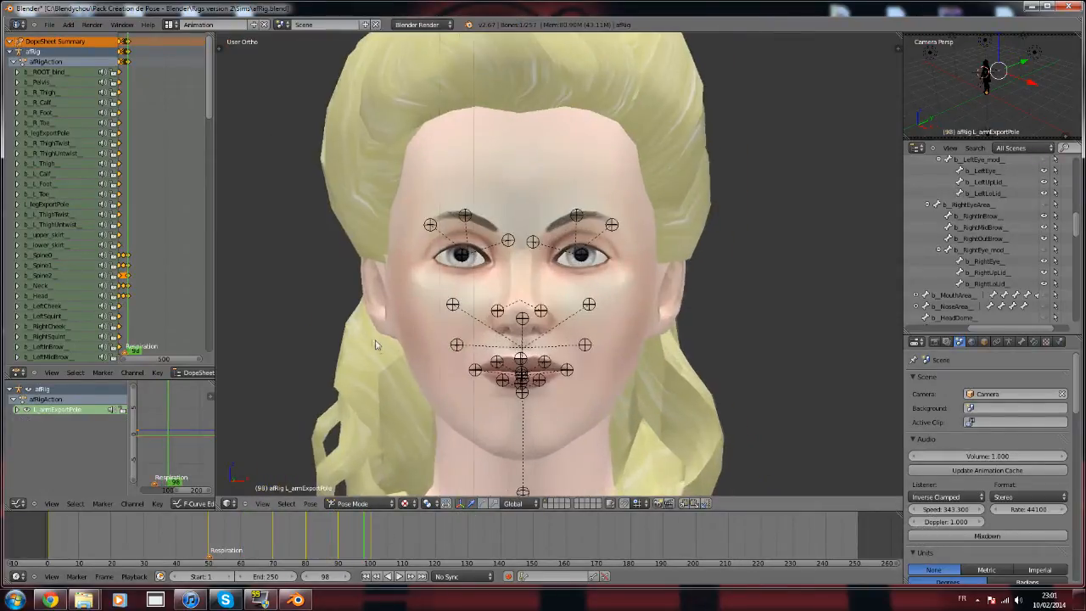
Add a timeline marker at frame 80 and rename it "Paupières fermées".
click(305, 547)
click(306, 548)
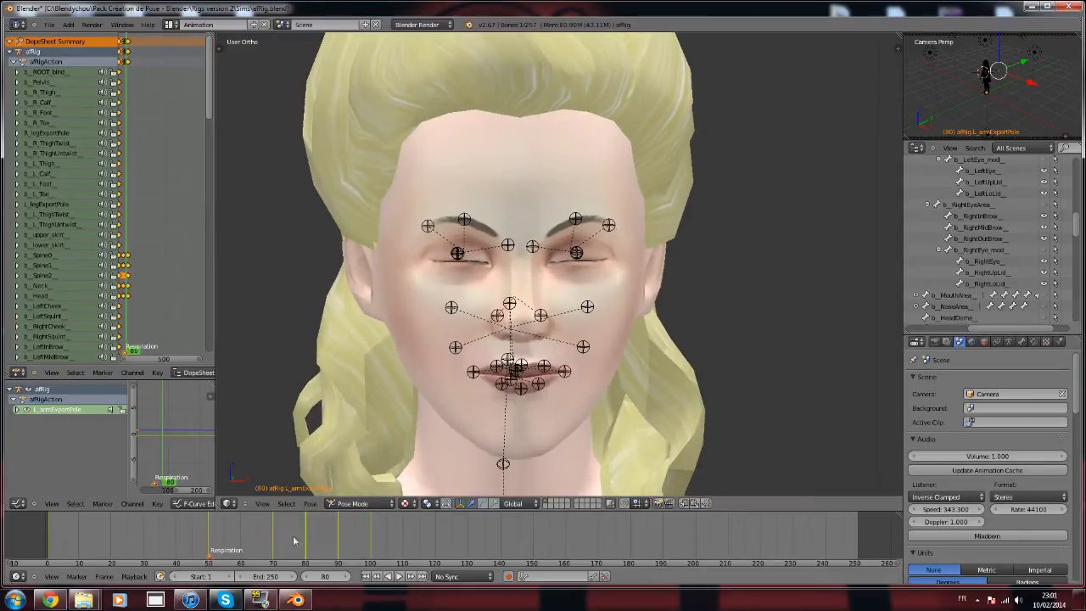
click(102, 504)
click(124, 493)
click(103, 503)
click(124, 444)
text(Fa)
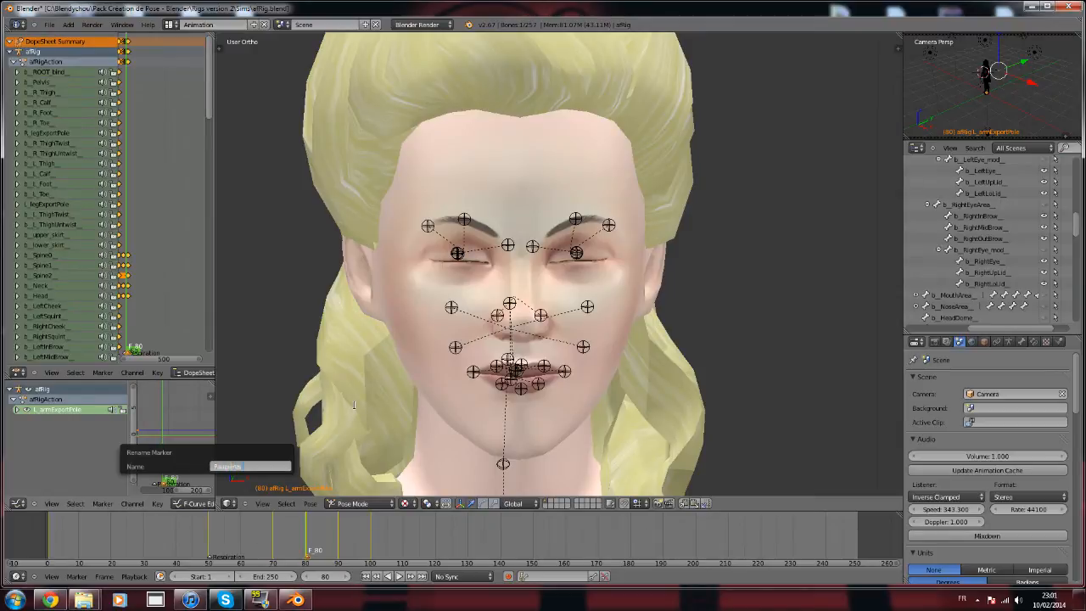
text(upières fermées)
key(Return)
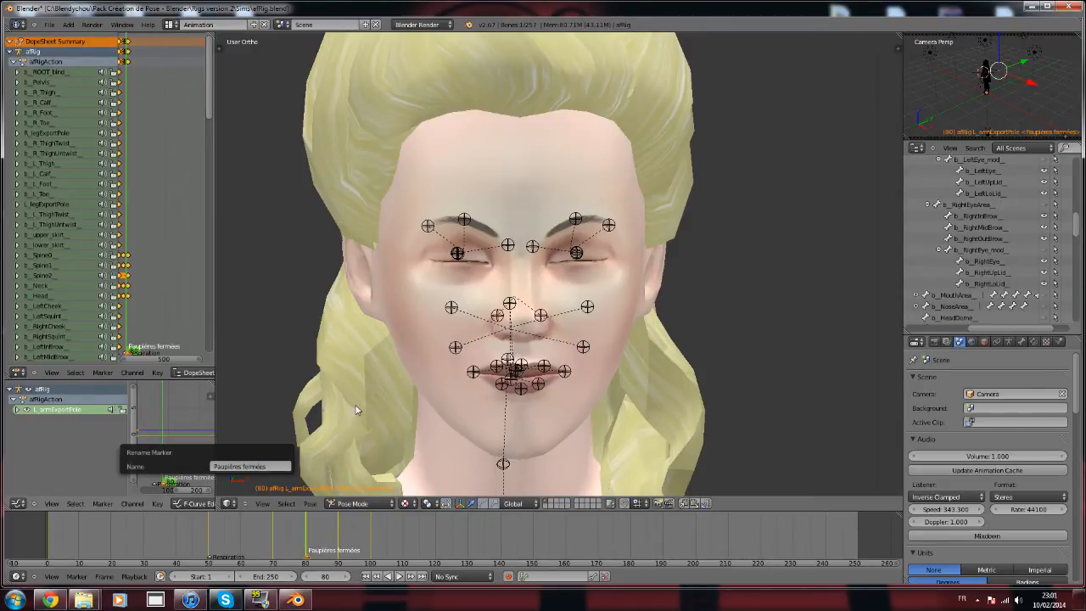
Add a timeline marker at frame 70 and rename it "Lid".
click(273, 552)
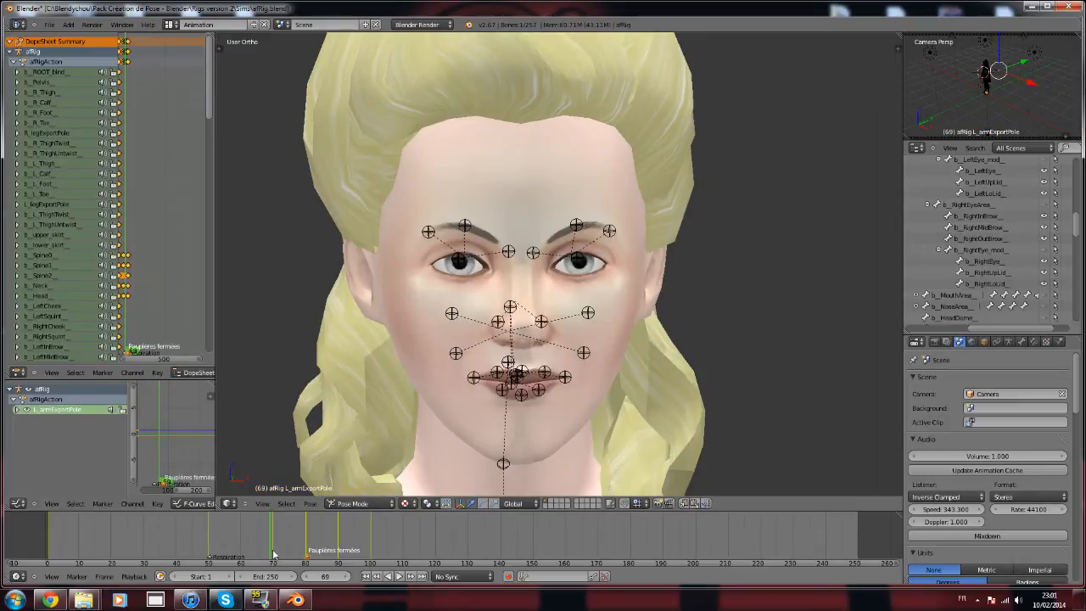
click(109, 504)
click(125, 493)
click(103, 504)
click(124, 443)
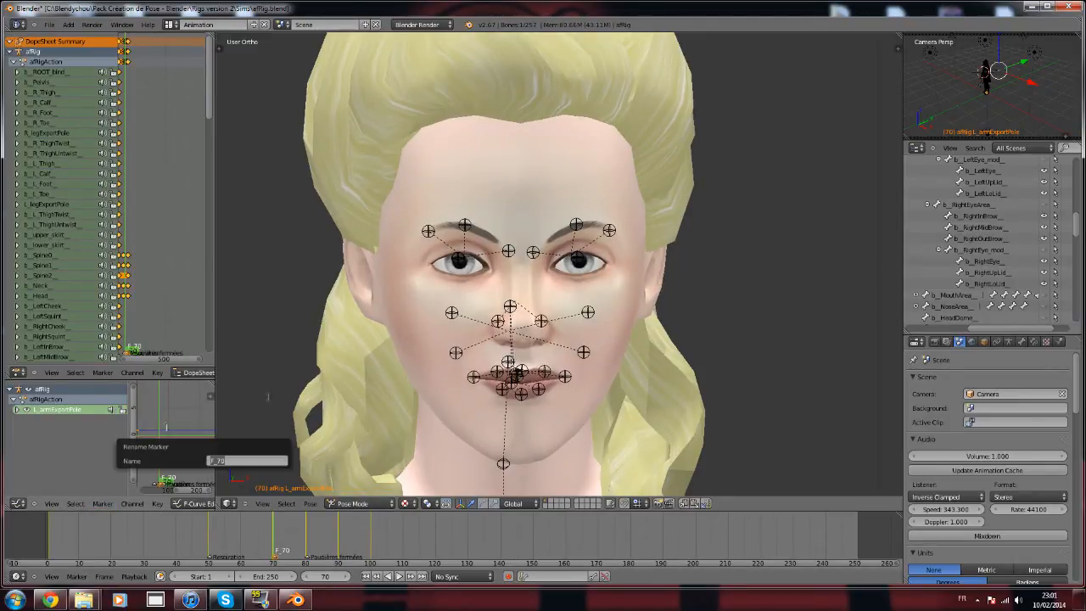
key(BackSpace)
text(Lid)
key(Return)
Add a timeline marker at frame 90 and rename it "Lid".
click(338, 535)
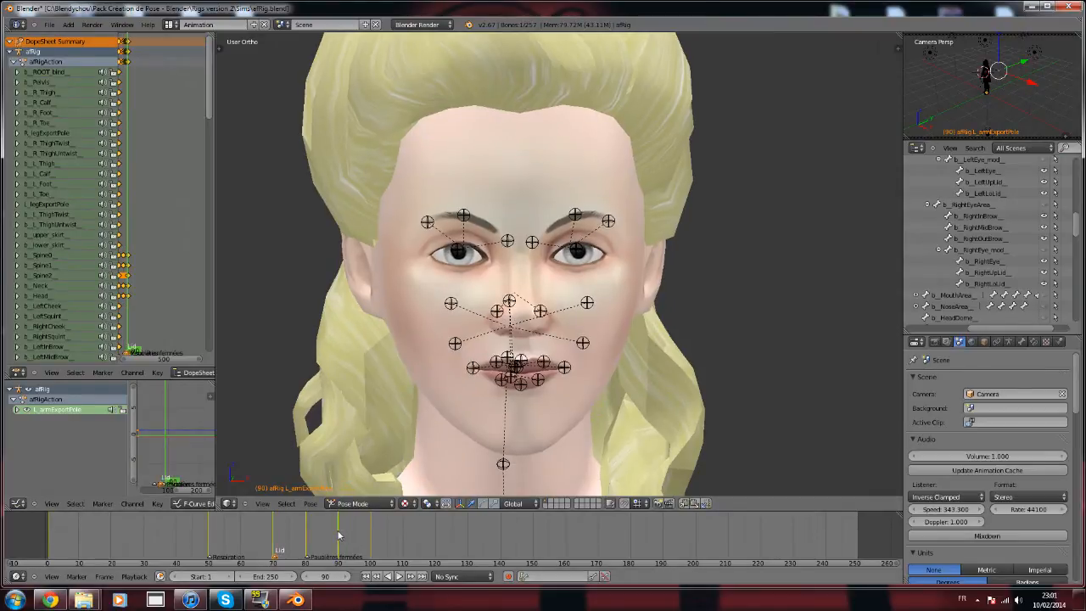
click(103, 504)
click(125, 494)
click(102, 504)
click(123, 445)
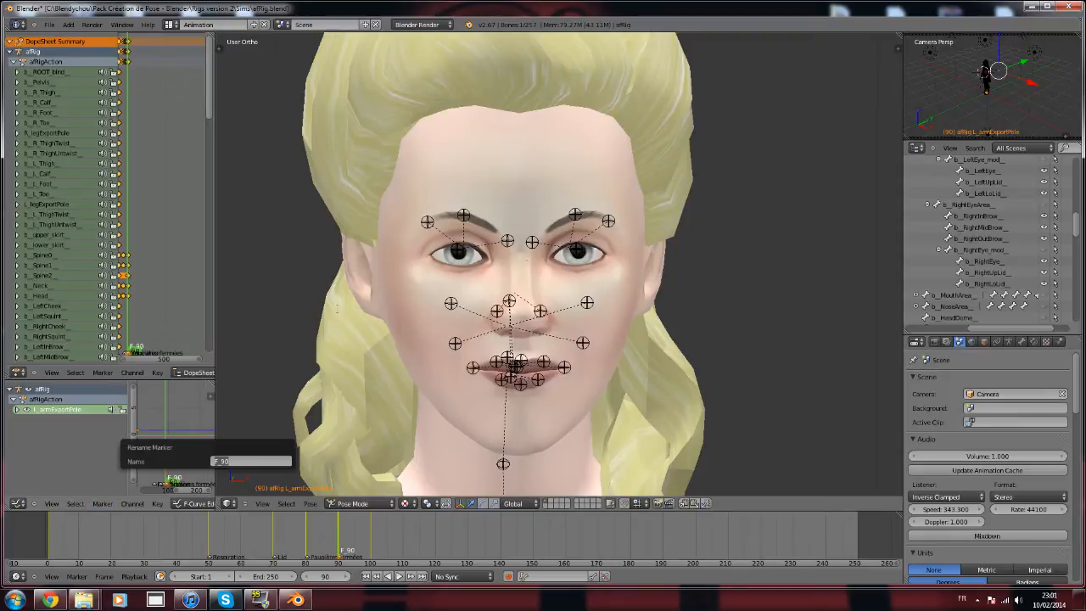
text(Lid)
key(Return)
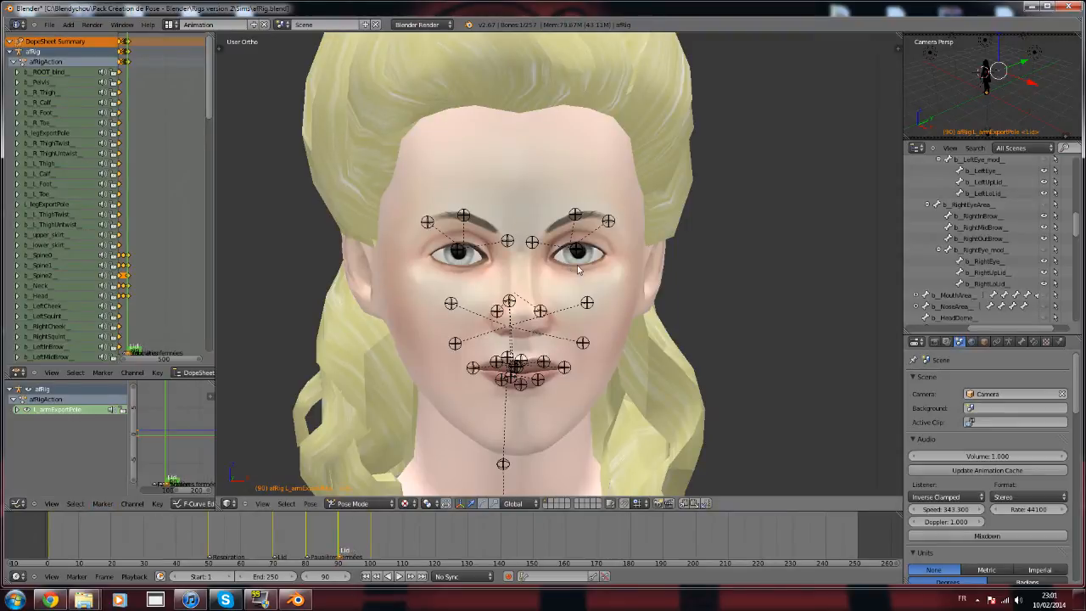
Delete the rig's keyframe at frame 70 with the right eye bone selected.
scroll(499, 328, down, 1)
scroll(499, 329, down, 2)
mouse_move(341, 546)
mouse_down()
mouse_move(216, 533)
mouse_move(274, 545)
mouse_up()
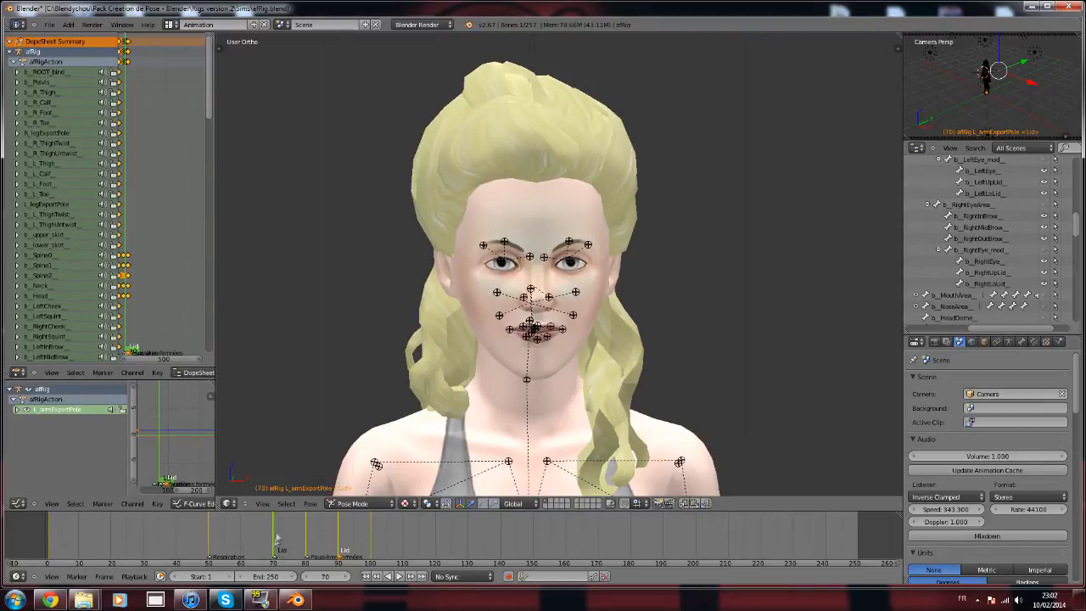
scroll(498, 323, up, 3)
scroll(500, 323, up, 1)
right_click(440, 259)
click(50, 548)
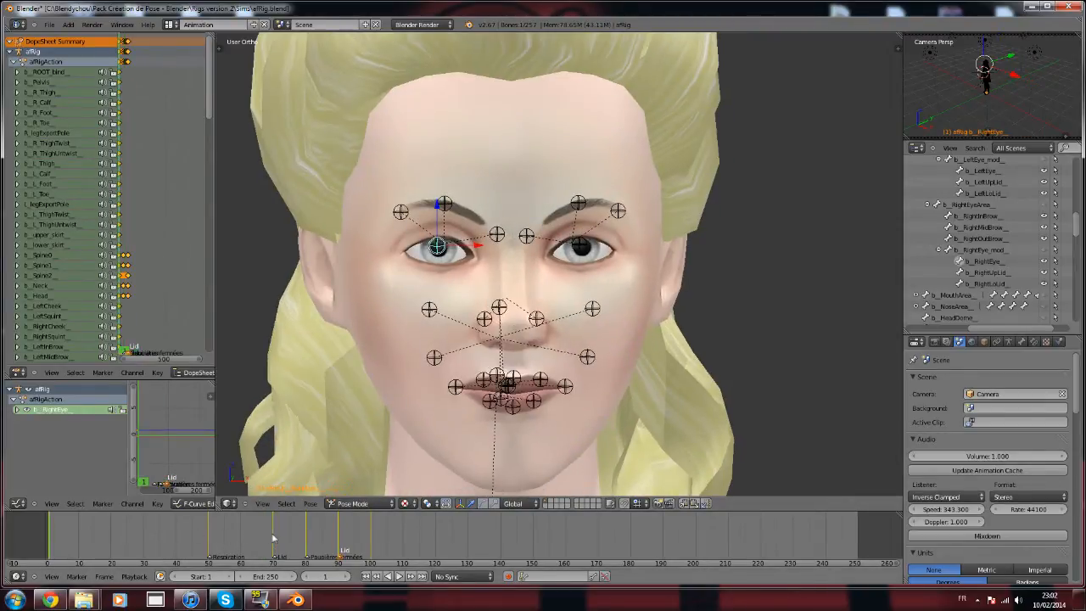
click(273, 538)
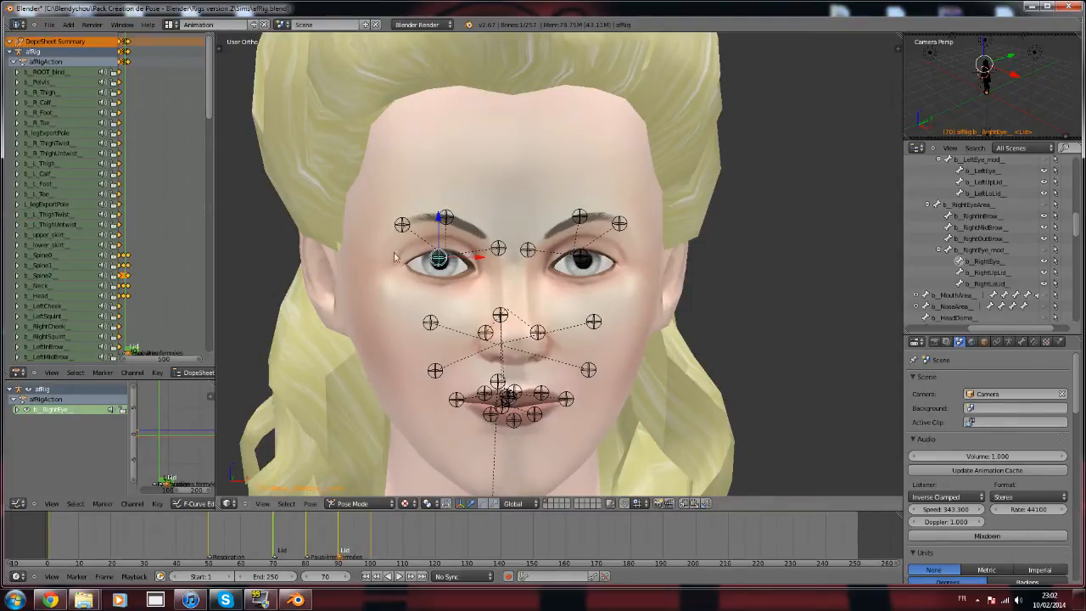
key(alt+a)
key(alt+i)
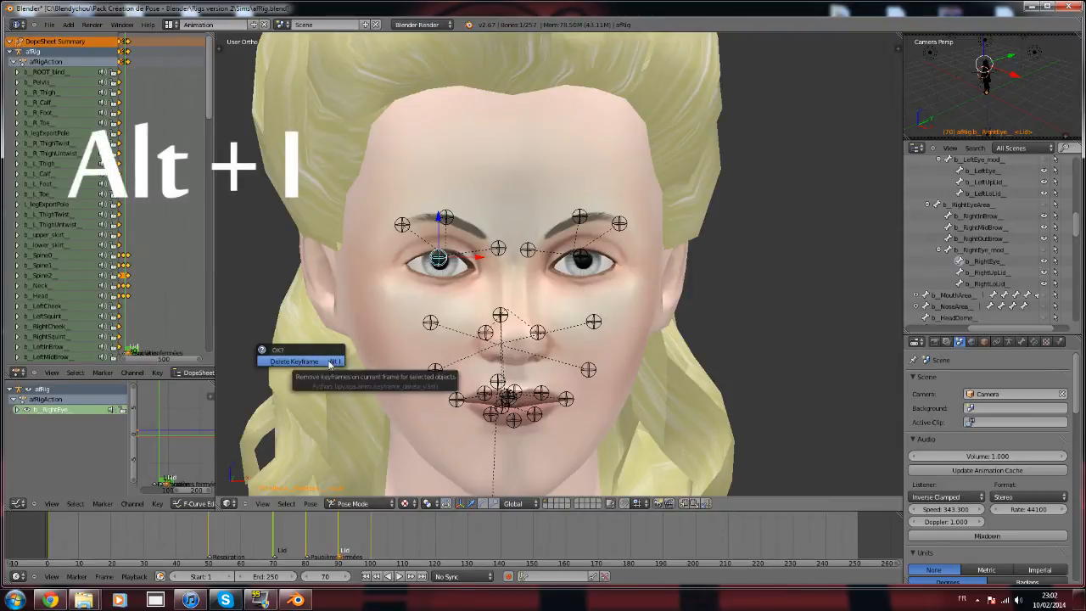
click(329, 362)
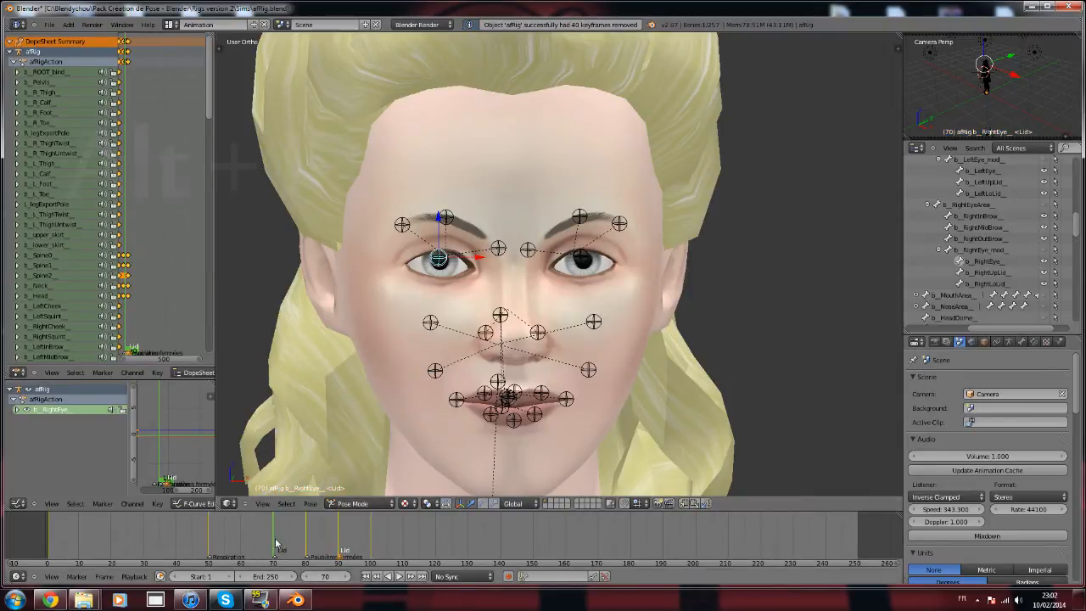
Play the animation from frame 1 to check how the eyelids close without the keyframe at frame 70.
click(49, 549)
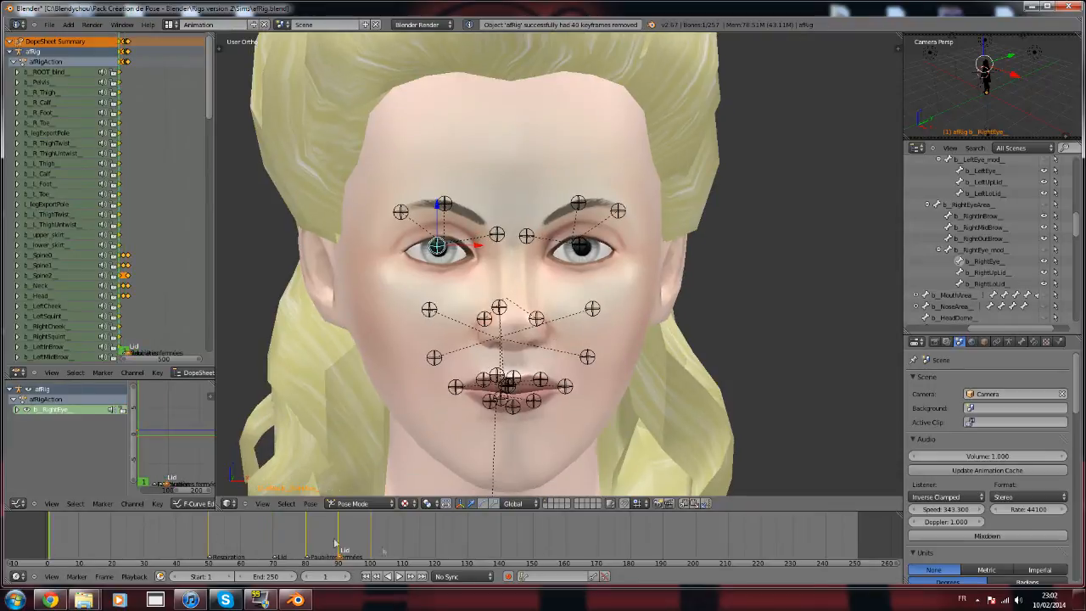
click(399, 577)
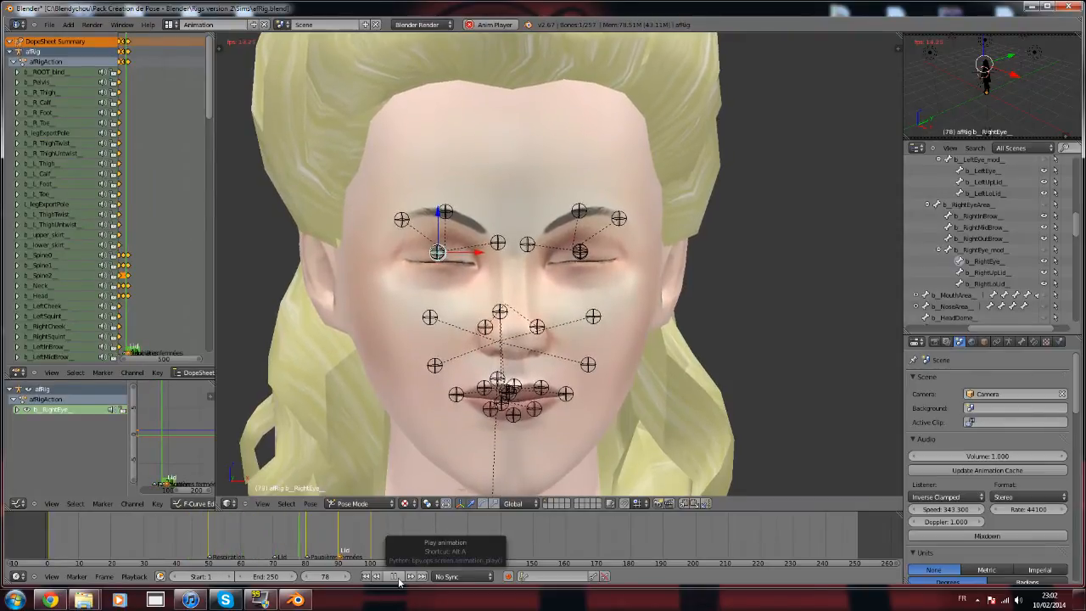
click(399, 581)
mouse_move(278, 547)
mouse_down()
mouse_move(262, 546)
mouse_move(325, 550)
mouse_move(343, 564)
mouse_move(267, 543)
mouse_up()
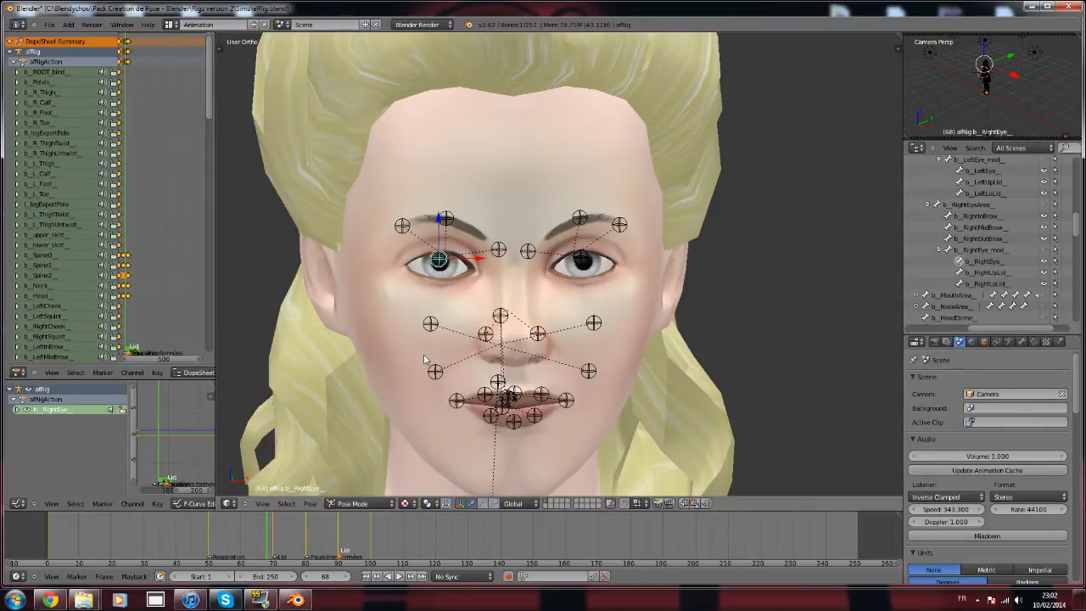
Compare the upper body's pose at frame 100 with the breathing pose around frame 50.
scroll(427, 347, down, 8)
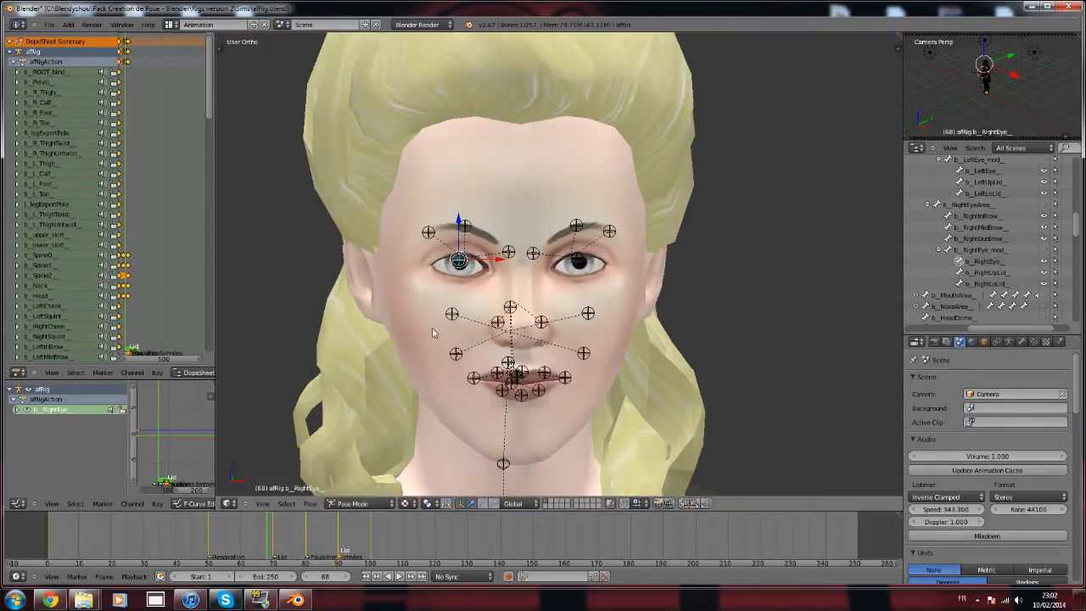
click(371, 533)
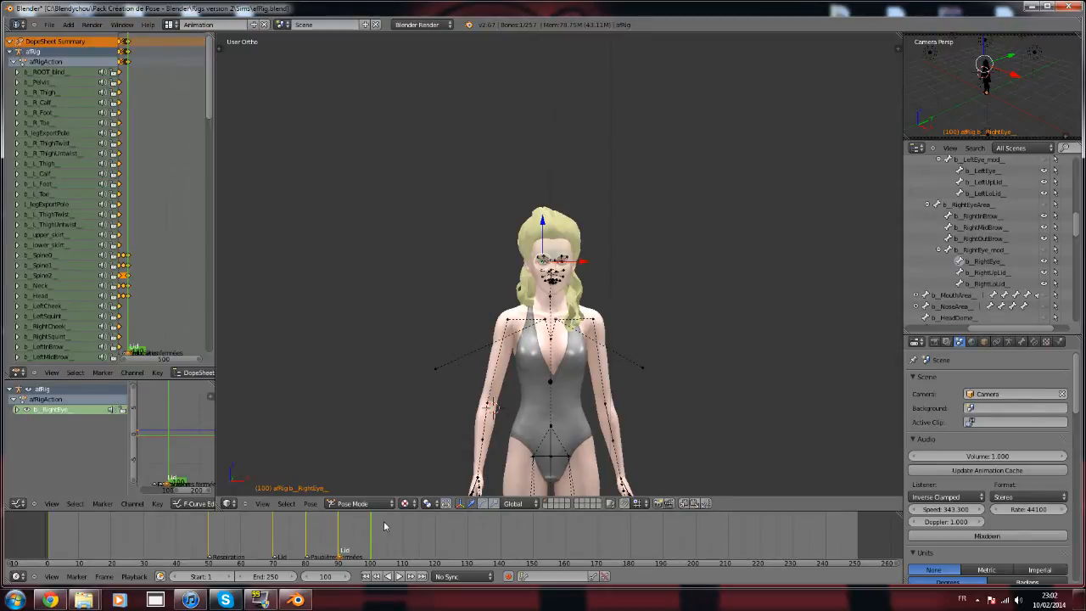
scroll(373, 480, up, 5)
drag(221, 546, 212, 542)
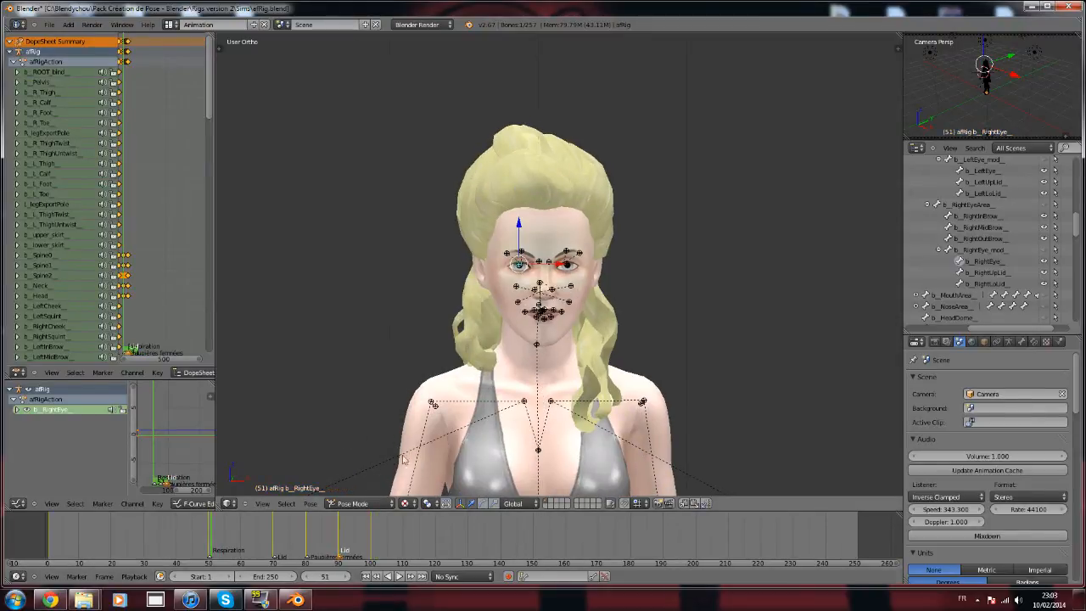
scroll(418, 435, down, 2)
key(Left)
key(Left)
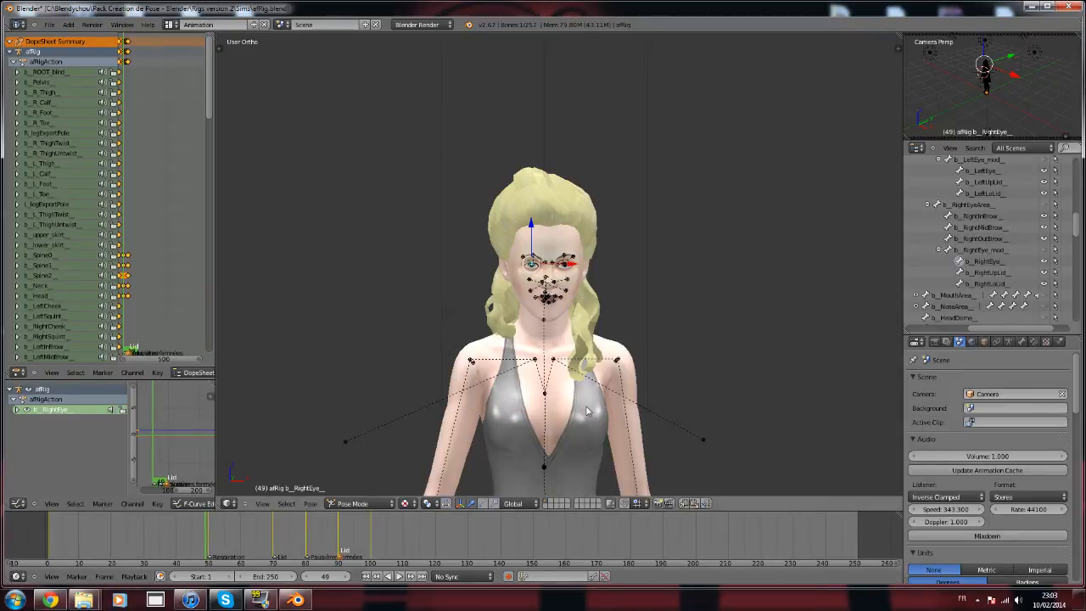
scroll(545, 391, down, 3)
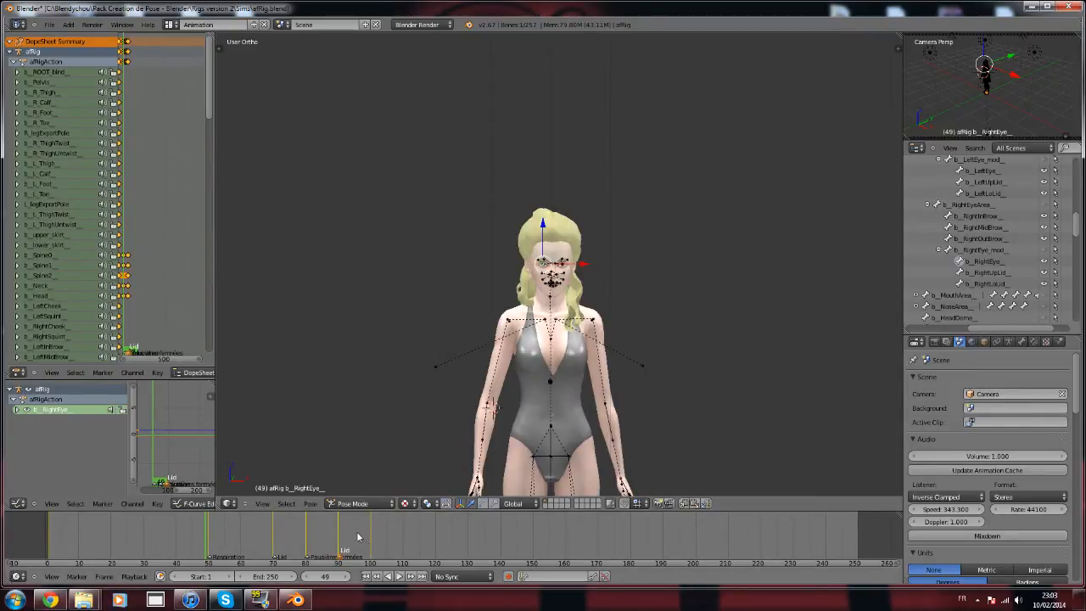
scroll(461, 374, up, 5)
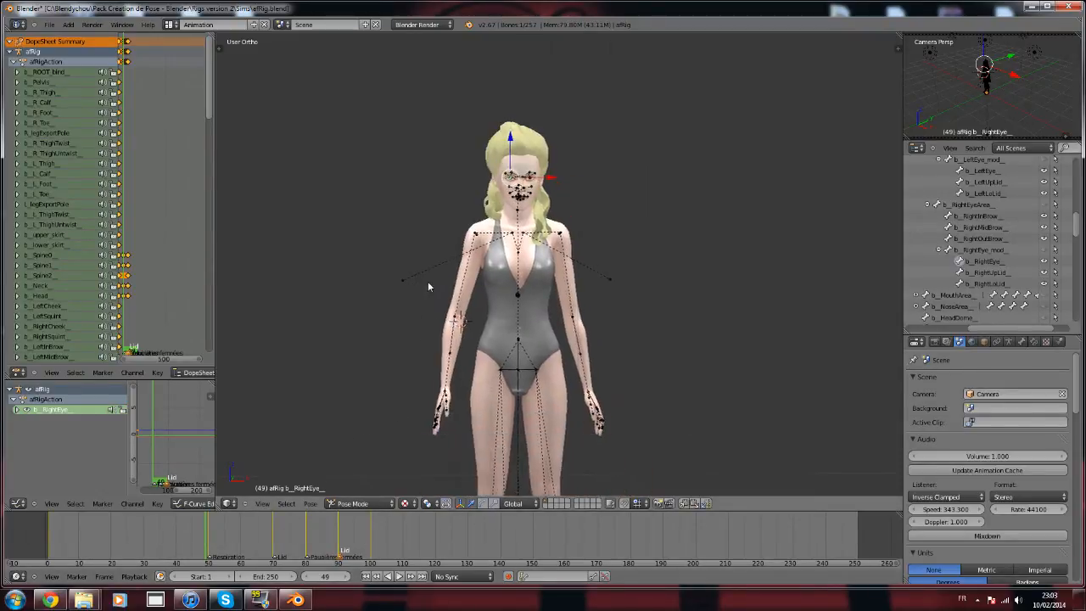
At frame 50, select both shoulder twist bones and add the chest spine bone to the selection.
click(210, 547)
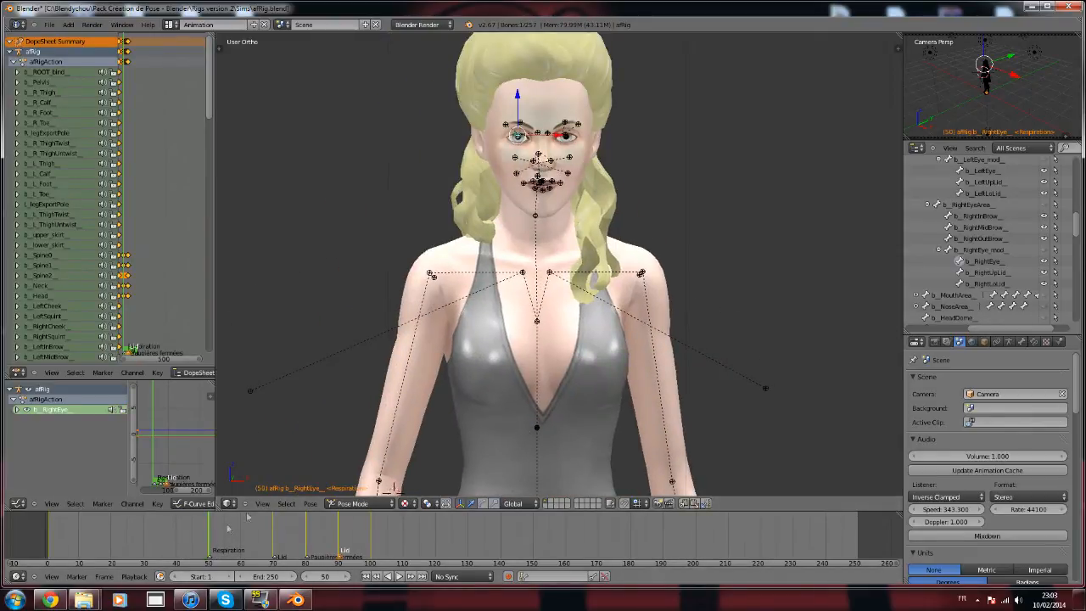
scroll(331, 358, up, 3)
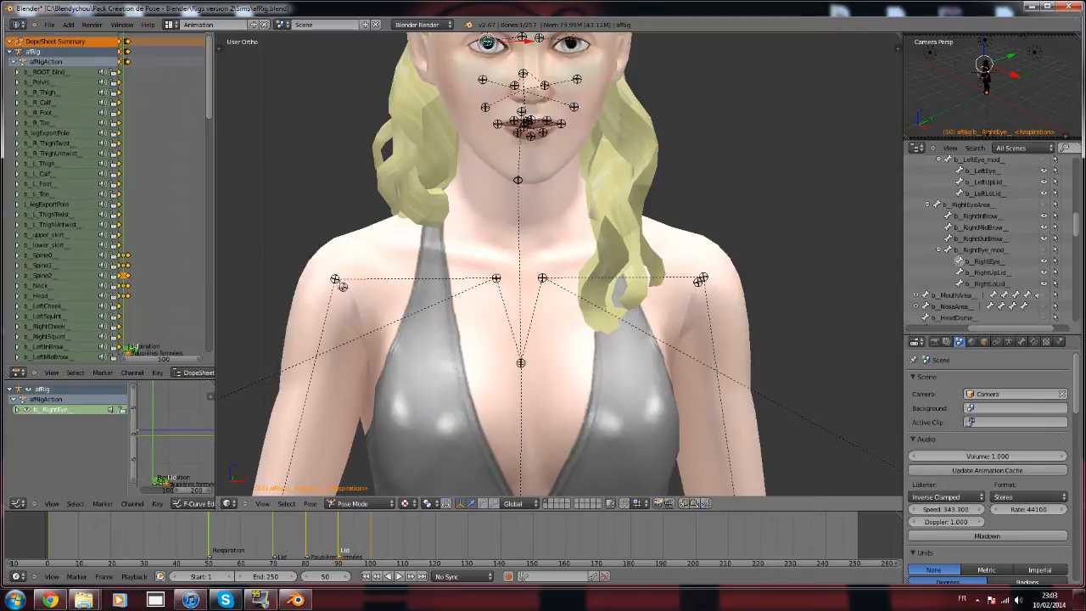
right_click(343, 290)
scroll(370, 331, down, 3)
scroll(632, 293, up, 4)
shift+right_click(728, 290)
scroll(689, 316, up, 2)
scroll(517, 331, down, 1)
shift+right_click(518, 331)
Add the lower spine bones, neck and head to the selection in a side view and copy their pose.
scroll(583, 337, down, 5)
middle_drag(519, 344, 515, 344)
shift+right_click(596, 349)
shift+right_click(596, 416)
scroll(599, 354, up, 4)
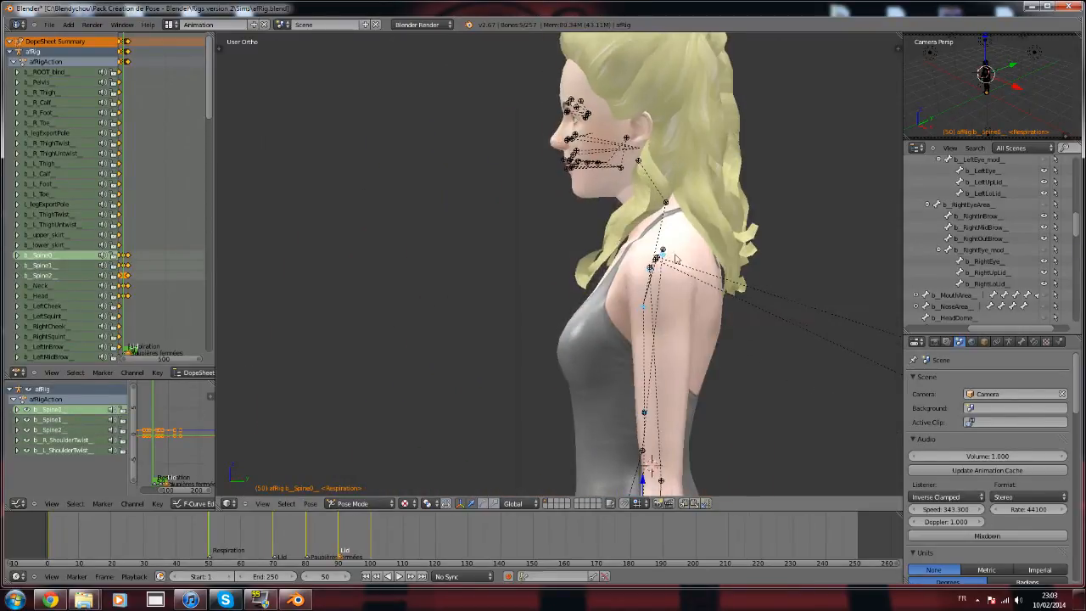
shift+right_click(664, 201)
shift+right_click(640, 160)
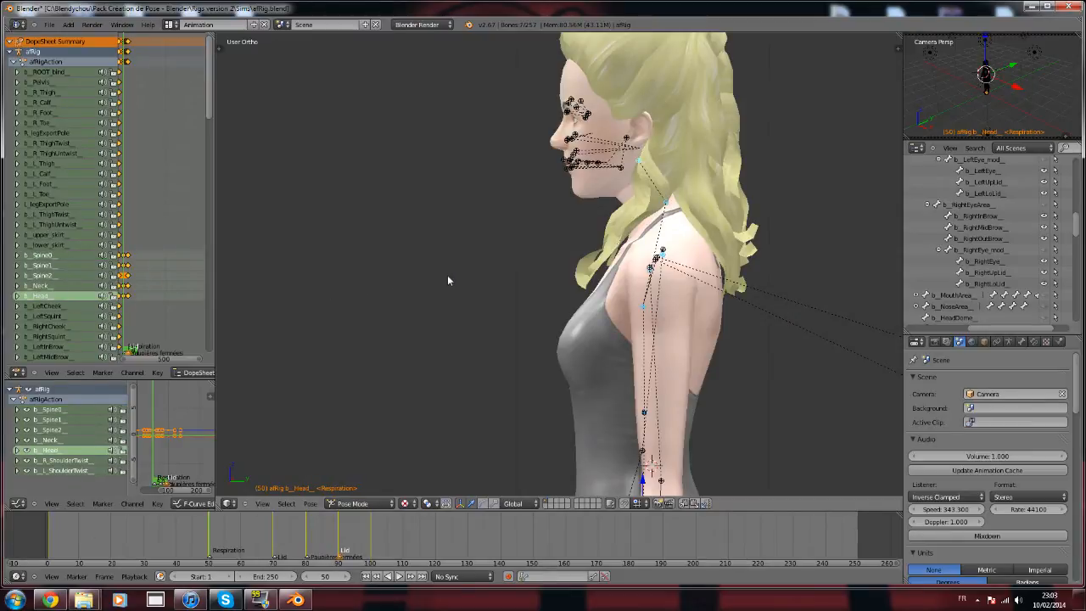
key(ctrl+c)
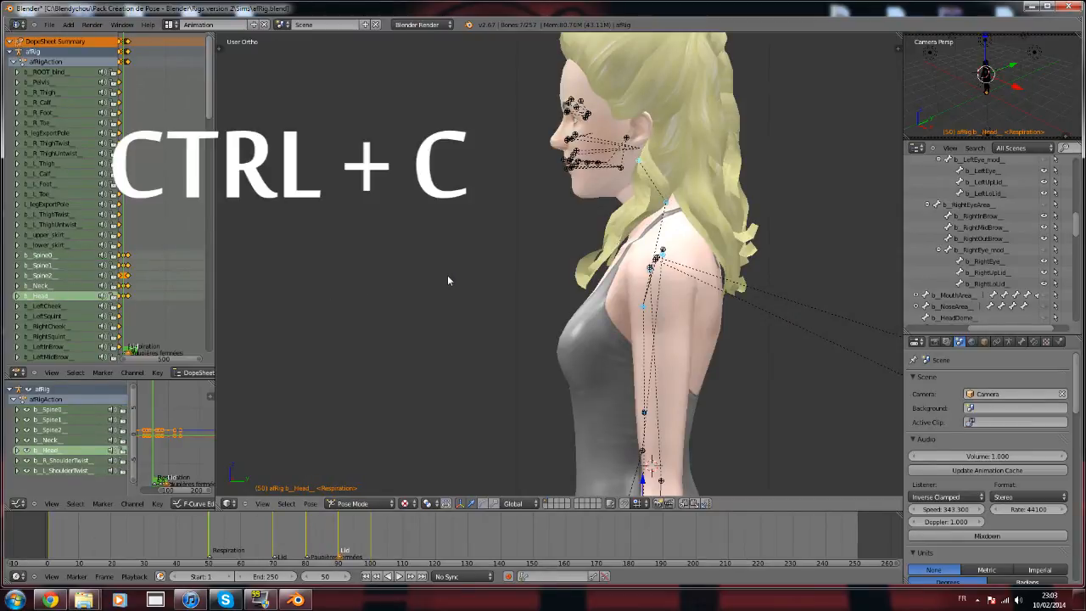
Insert a LocRotScale keyframe for the seven selected breathing bones at frame 200.
click(695, 547)
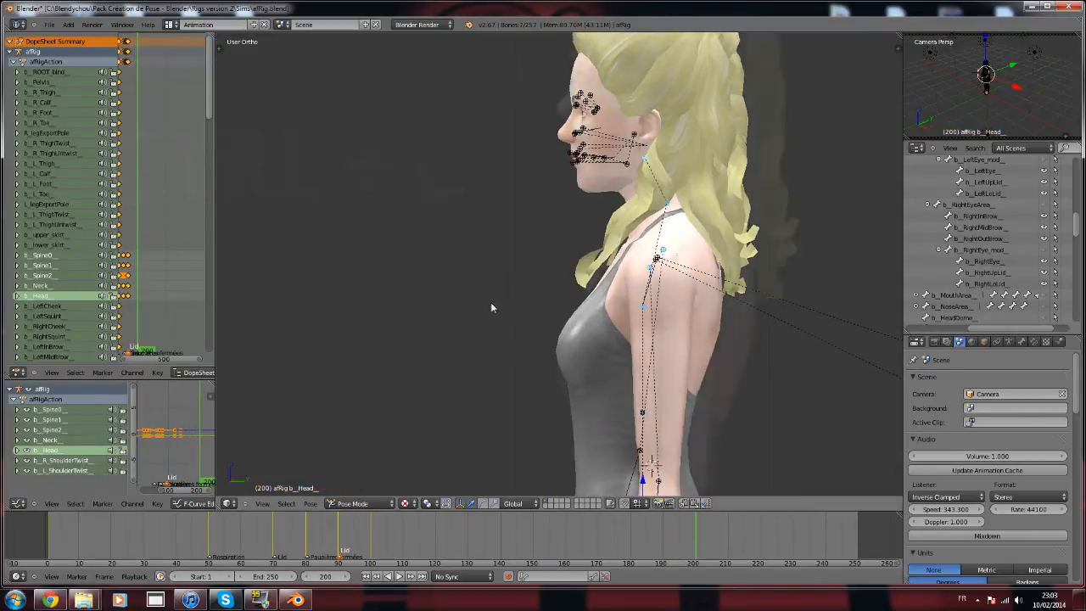
middle_drag(498, 302, 638, 314)
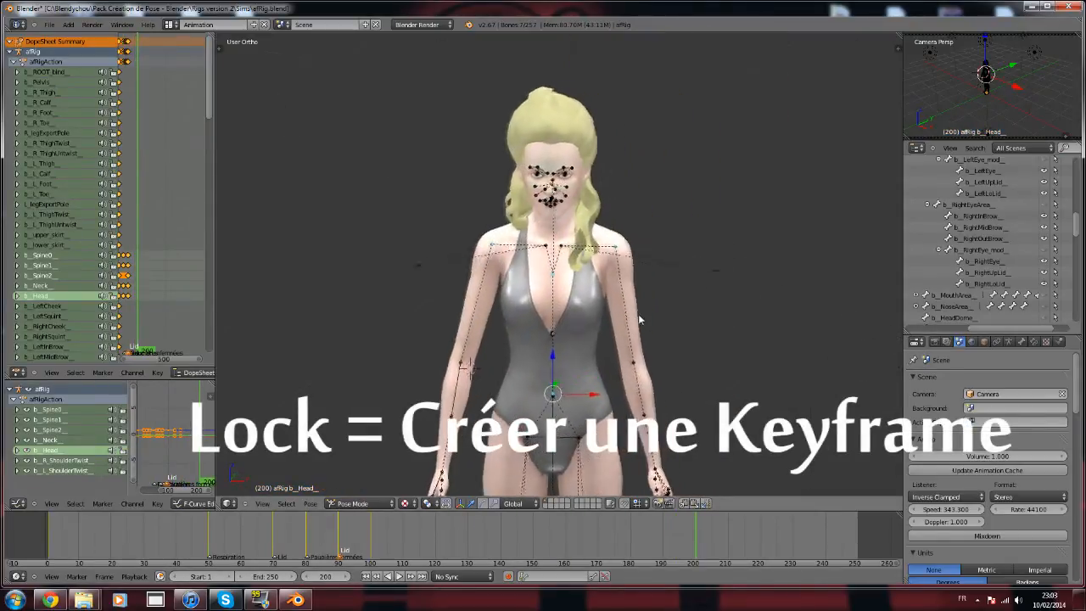
scroll(638, 314, up, 4)
key(i)
click(518, 266)
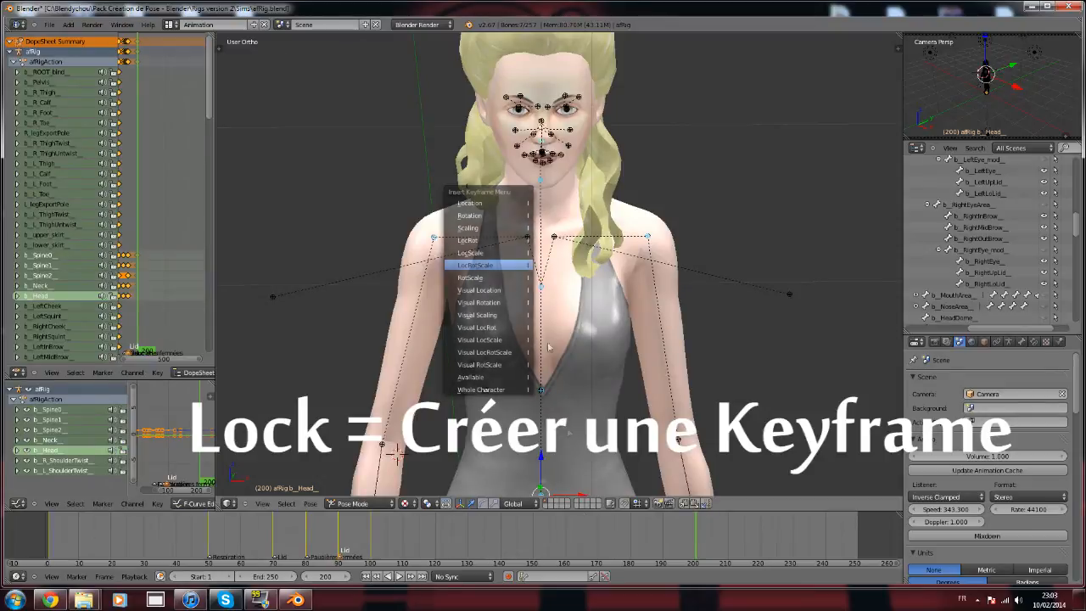
Paste the copied breathing pose onto the selected bones at frame 150 and insert a keyframe.
key(Down)
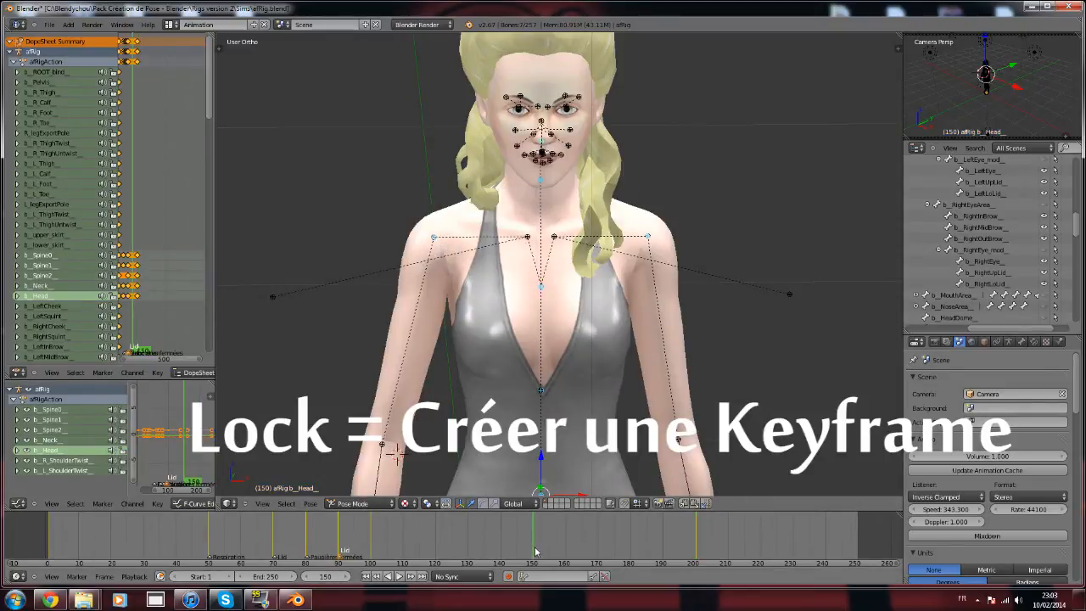
key(ctrl+v)
key(i)
click(418, 299)
Go to frame 101 on the timeline and select the right eye bone on the face.
click(393, 539)
drag(461, 544, 373, 543)
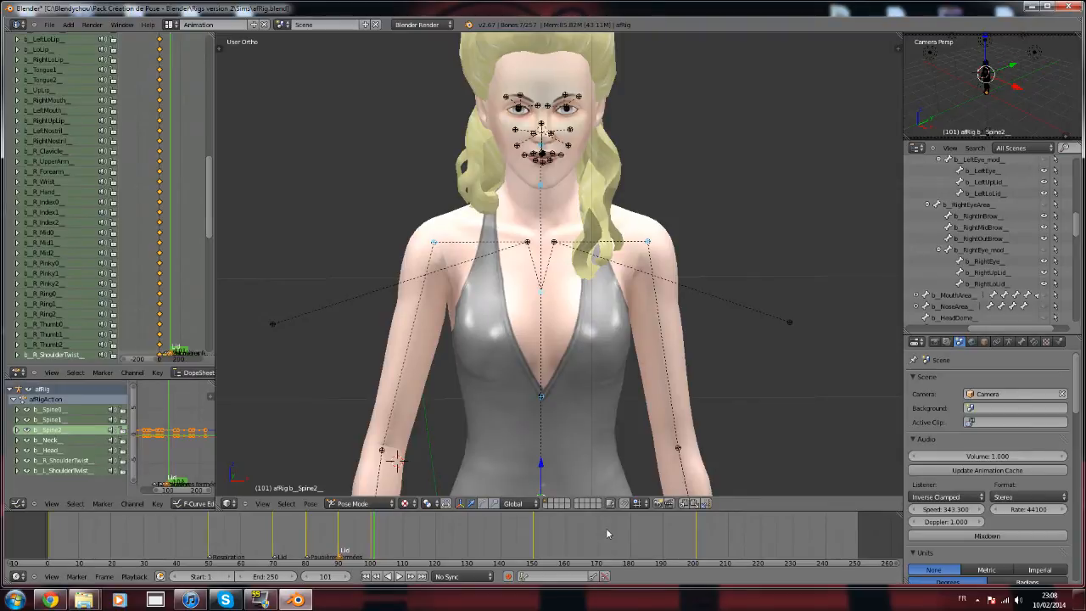
right_click(550, 255)
scroll(556, 271, down, 6)
scroll(577, 337, up, 8)
shift+middle_drag(538, 291, 465, 143)
right_click(507, 337)
scroll(497, 314, down, 3)
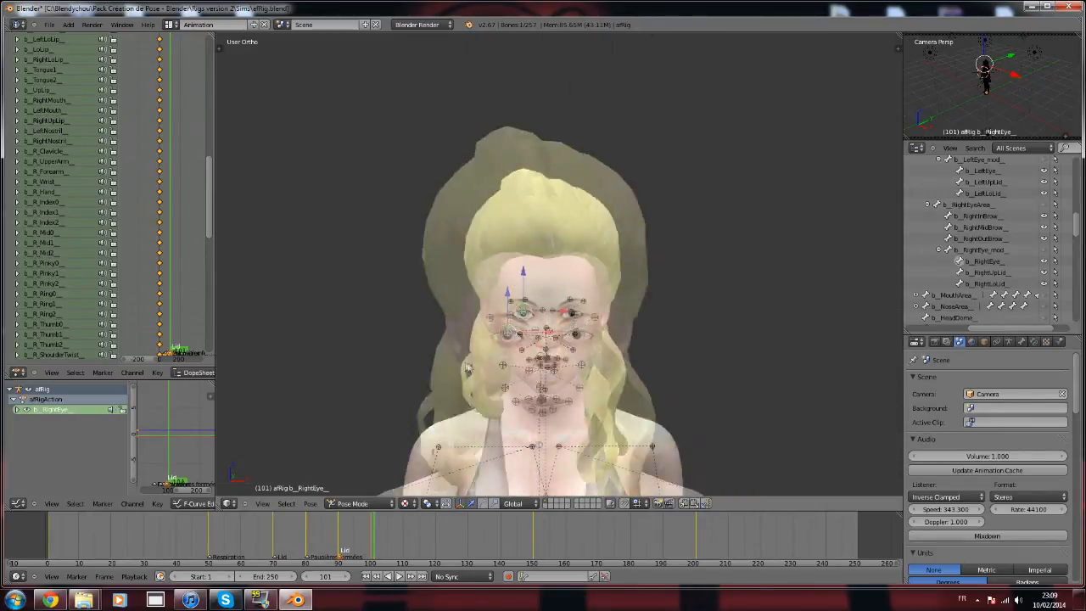
scroll(484, 284, up, 5)
scroll(483, 295, up, 4)
scroll(509, 280, down, 5)
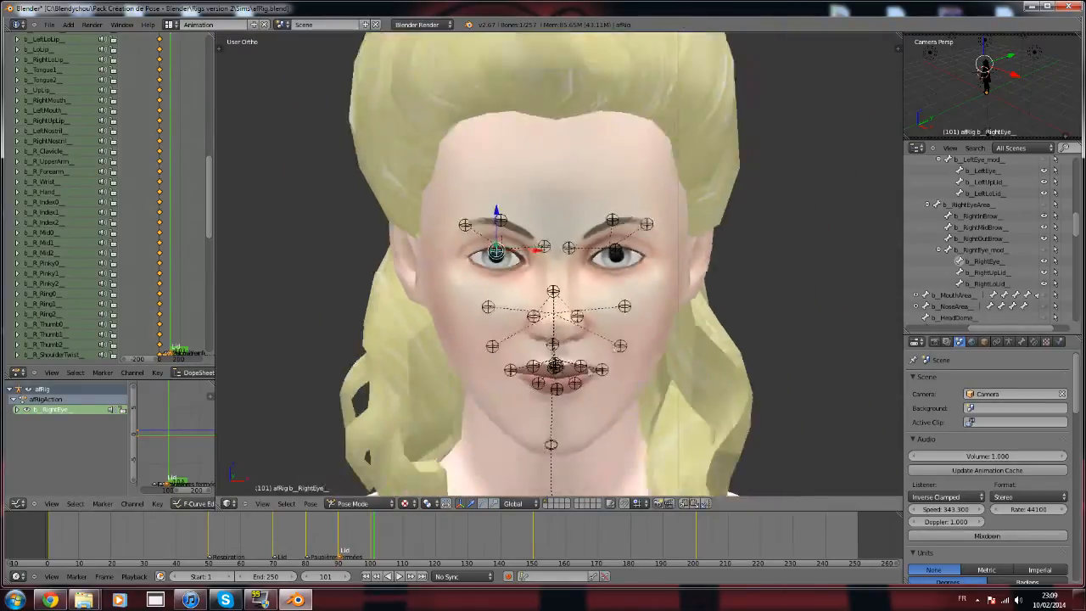
Reselect the right eye bone and add the left eye bone to the selection.
right_click(598, 255)
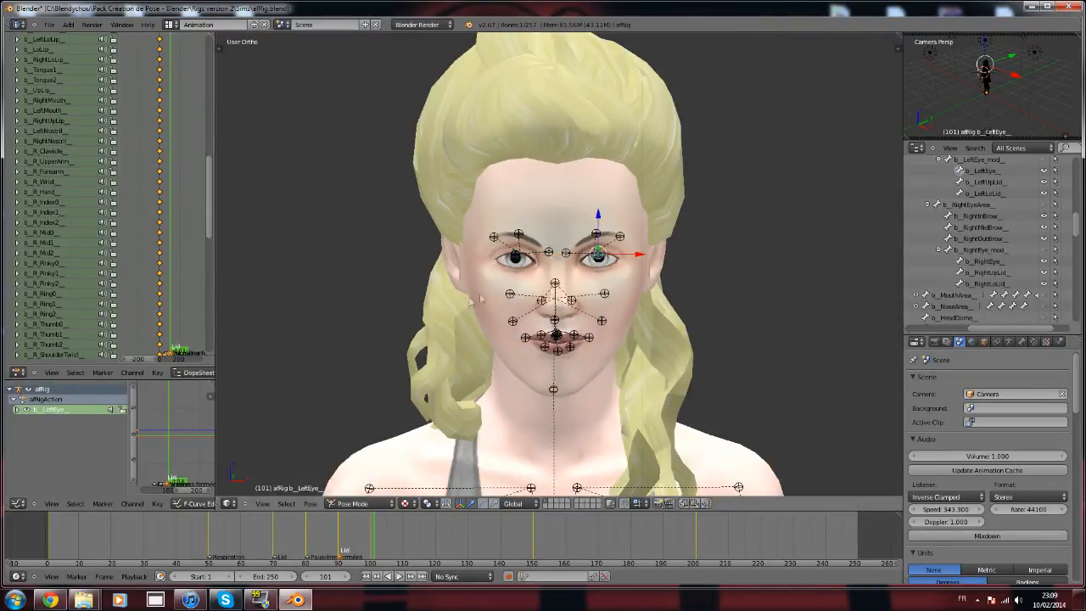
right_click(516, 257)
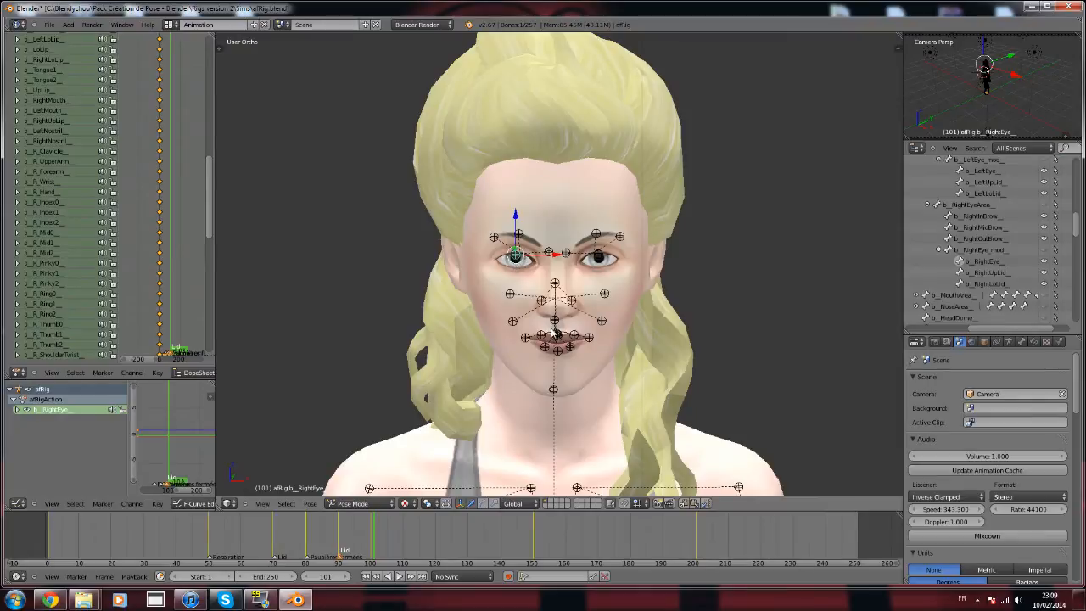
scroll(518, 261, up, 2)
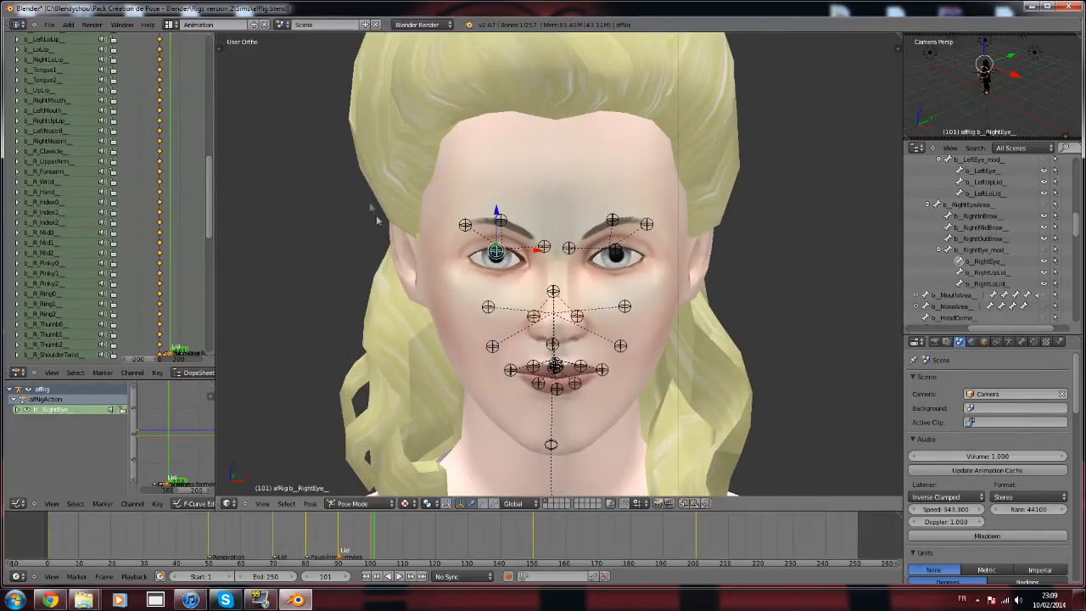
scroll(377, 221, down, 3)
middle_drag(378, 220, 618, 309)
scroll(501, 306, up, 1)
scroll(618, 309, up, 3)
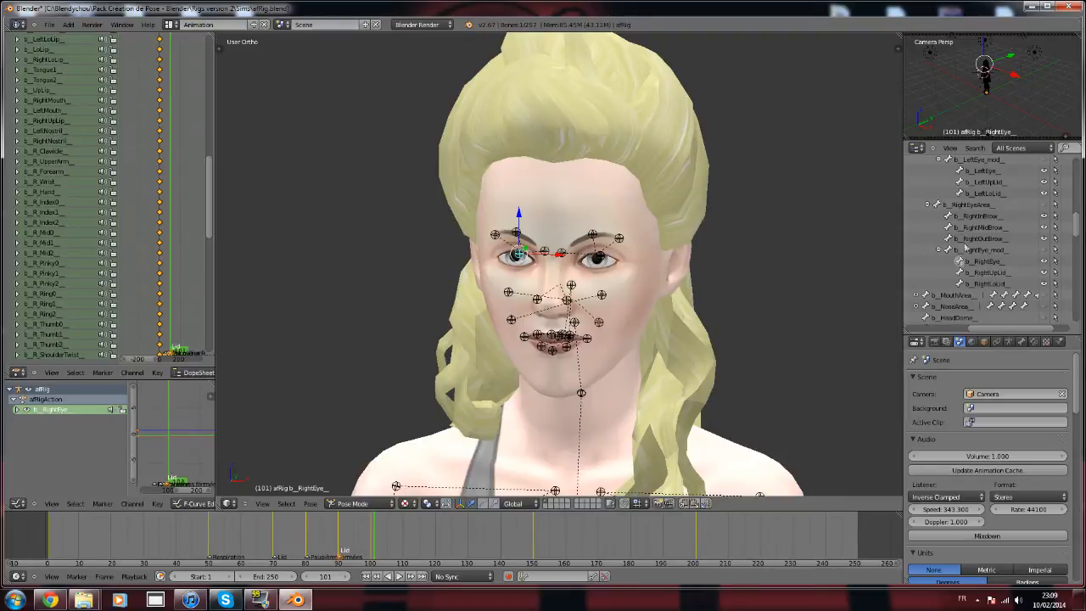
ctrl+click(960, 173)
Rotate both selected eye bones slightly in the right side view.
middle_drag(817, 207, 652, 265)
scroll(477, 271, up, 5)
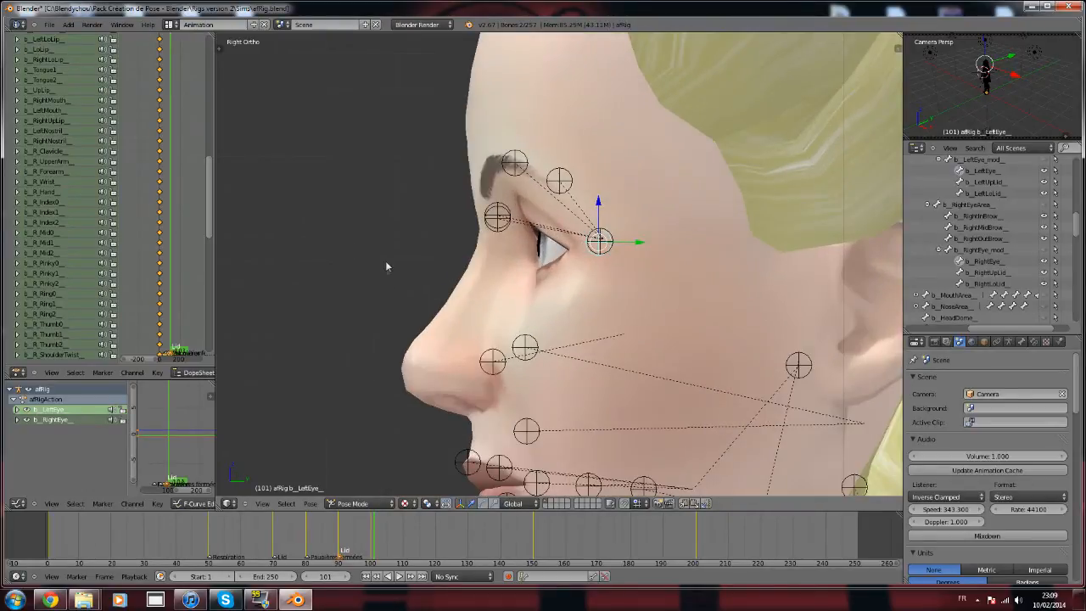
key(r)
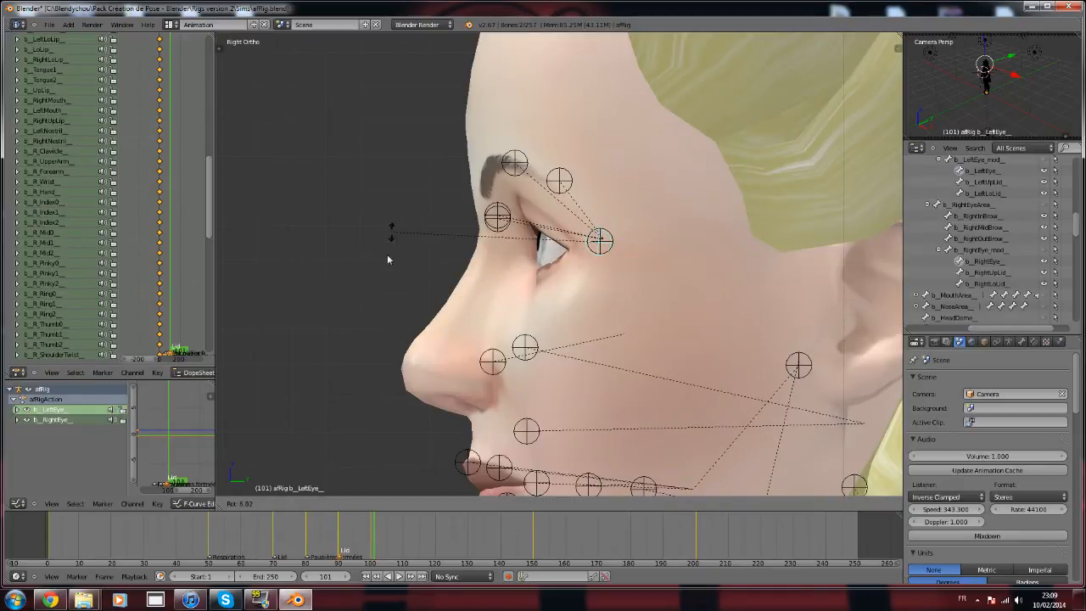
click(375, 288)
Check the gaze from the front and insert a keyframe for both eye bones at frame 101.
middle_drag(375, 288, 513, 297)
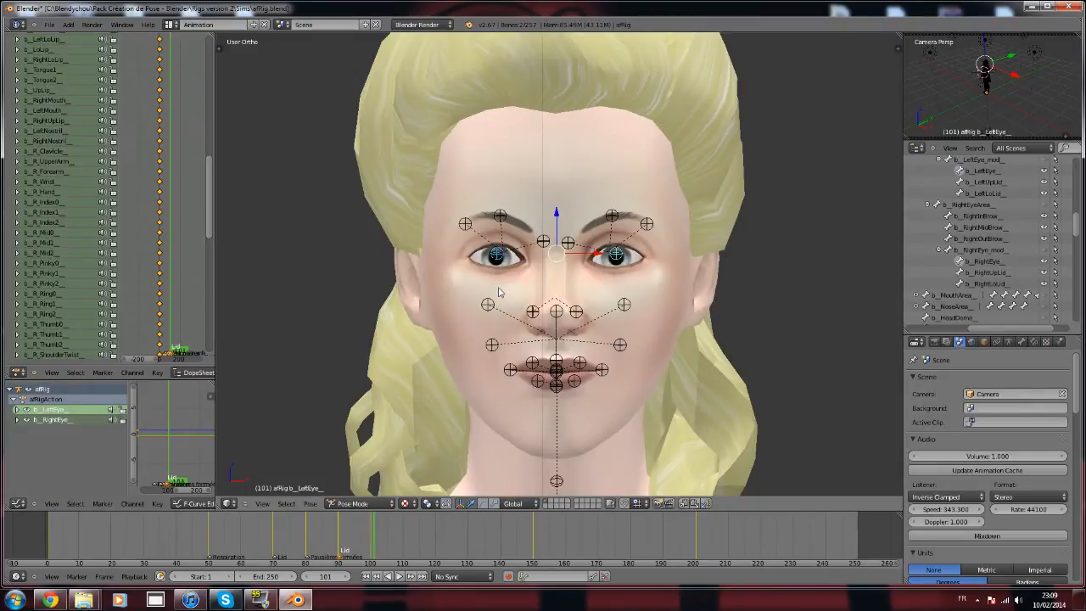
scroll(500, 301, down, 3)
middle_drag(501, 304, 544, 225)
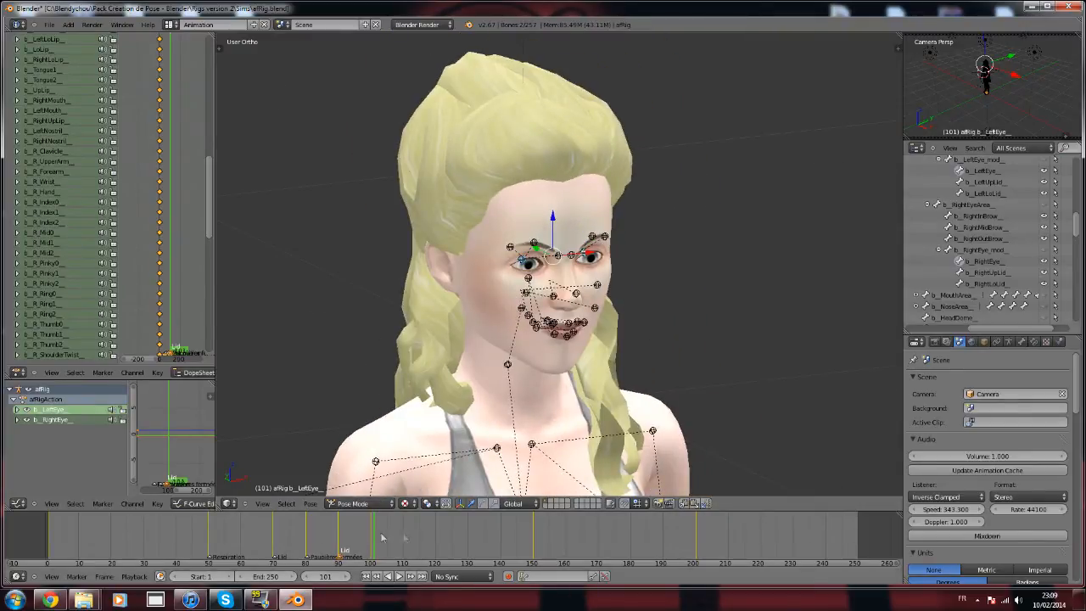
scroll(494, 351, up, 1)
middle_drag(488, 349, 448, 334)
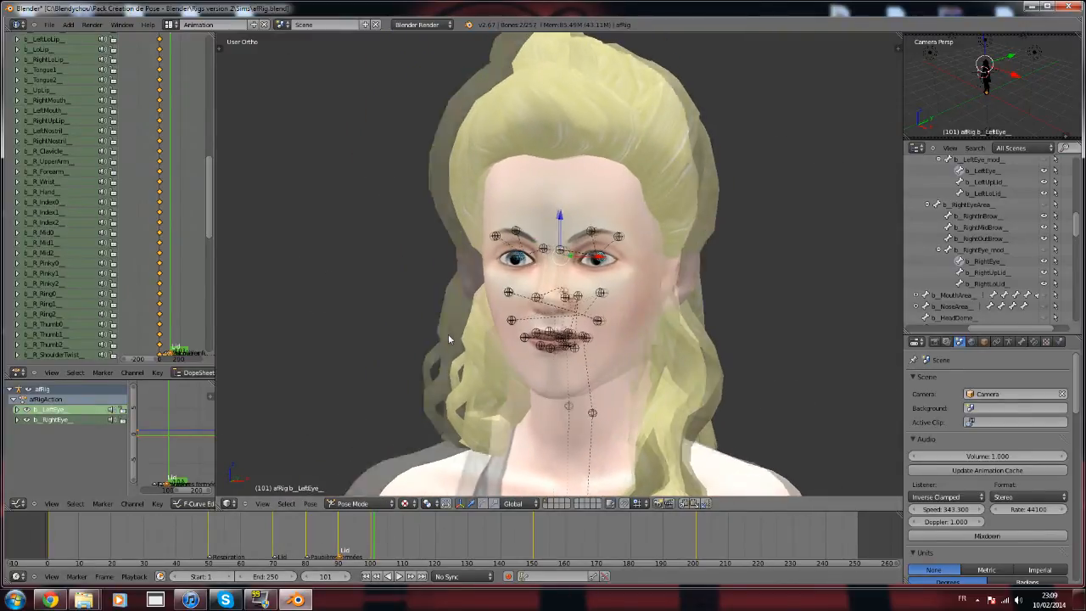
key(i)
click(449, 338)
At frame 191, rotate both eye bones in the right side view and insert a keyframe for them.
drag(136, 541, 667, 533)
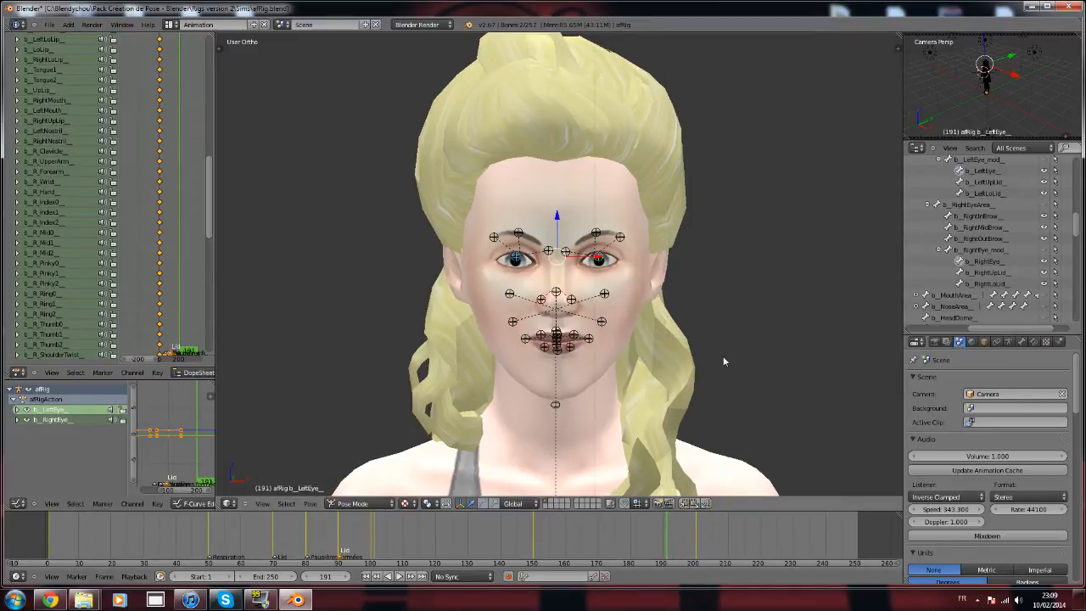
key(KP_3)
scroll(499, 430, up, 4)
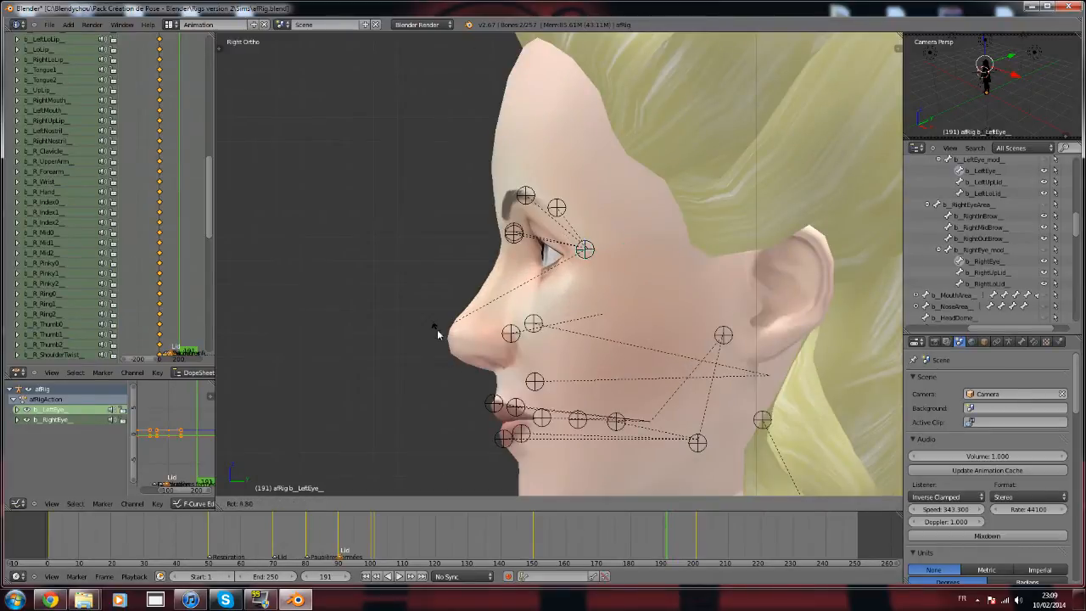
key(i)
click(438, 332)
Play back the animation and check the eye movement on the face from several angles.
scroll(443, 330, down, 5)
middle_drag(443, 330, 621, 341)
drag(552, 546, 403, 544)
click(399, 578)
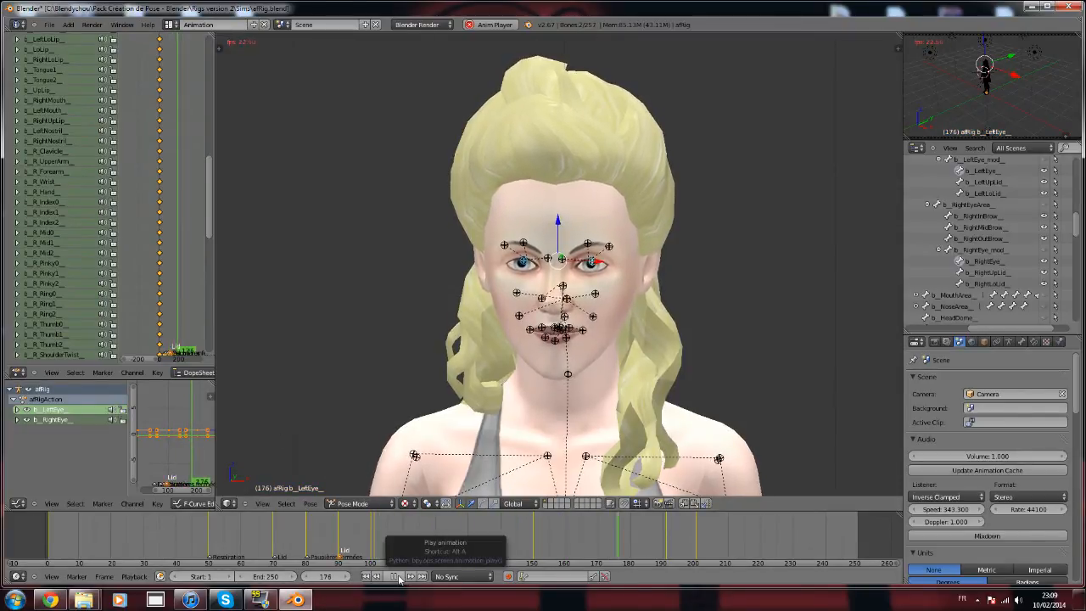
click(394, 576)
scroll(527, 279, down, 5)
middle_drag(535, 290, 481, 432)
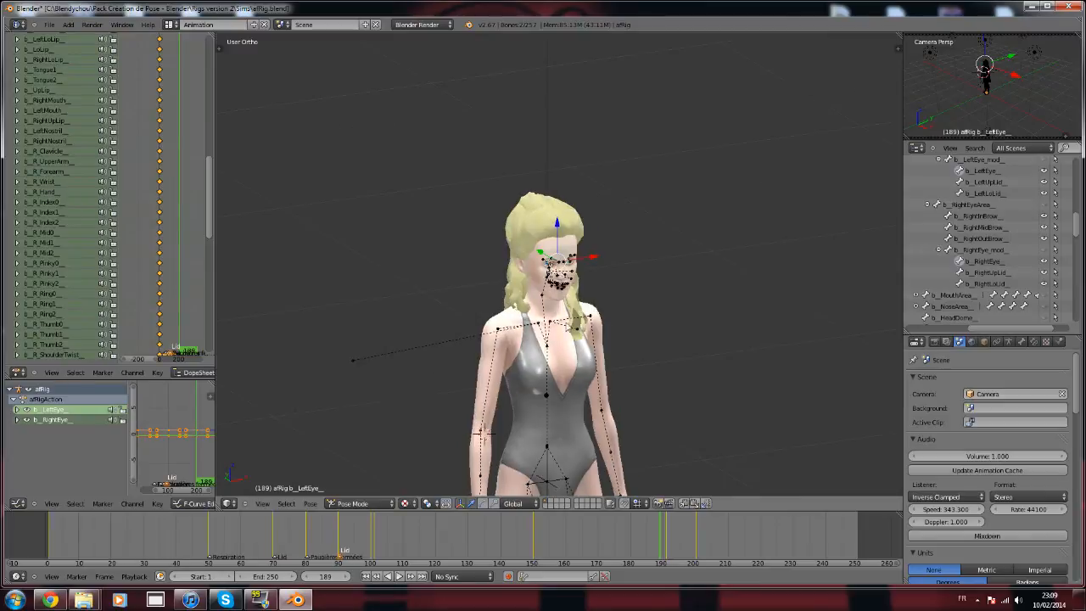
right_click(355, 363)
scroll(382, 365, up, 5)
middle_drag(652, 292, 598, 280)
scroll(357, 301, down, 8)
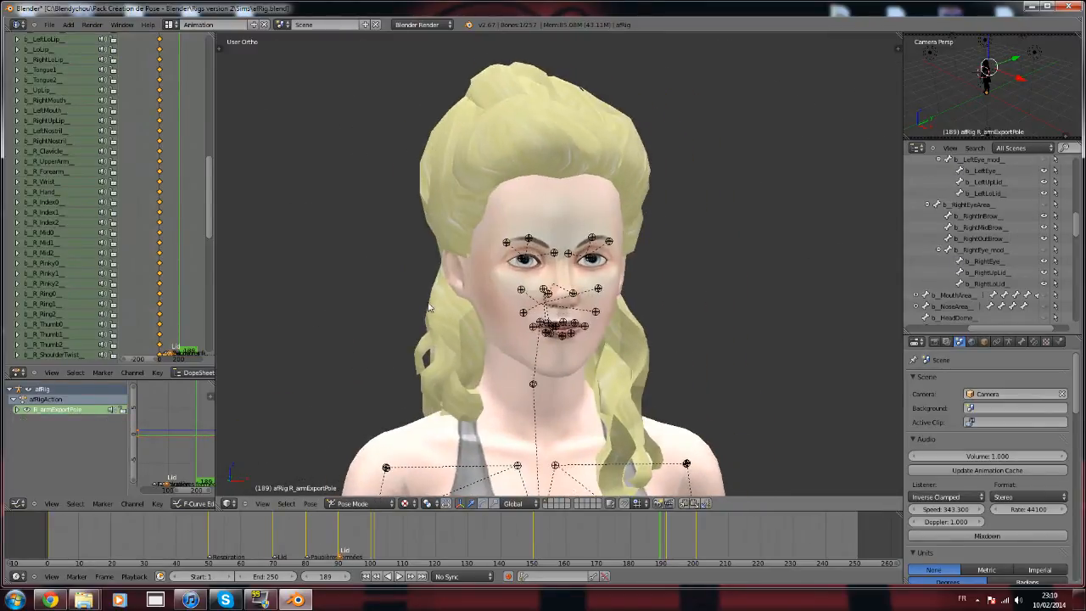
At frame 146, select the root bone at the pelvis and try to lift the whole figure with it.
drag(543, 537, 521, 530)
right_click(565, 401)
scroll(400, 368, down, 3)
scroll(424, 406, up, 7)
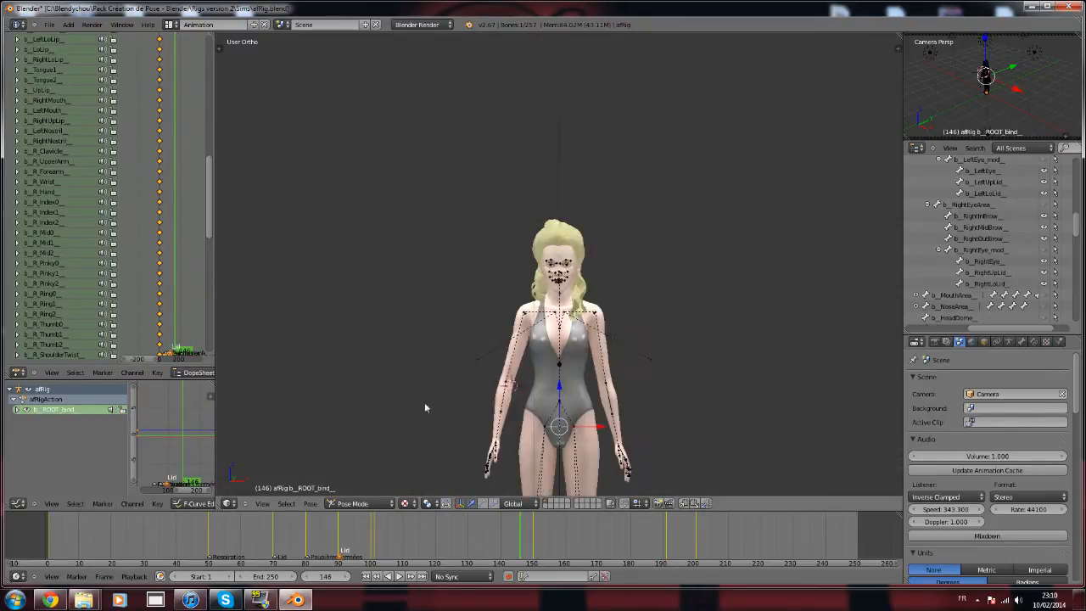
scroll(523, 384, up, 8)
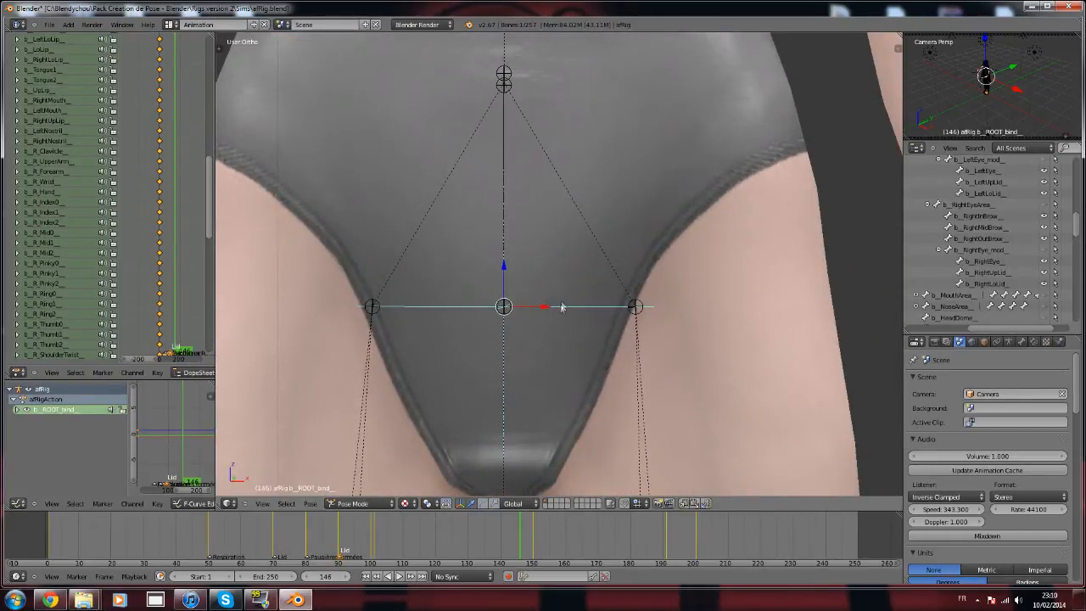
scroll(560, 314, down, 12)
scroll(567, 321, up, 5)
scroll(568, 321, down, 3)
key(g)
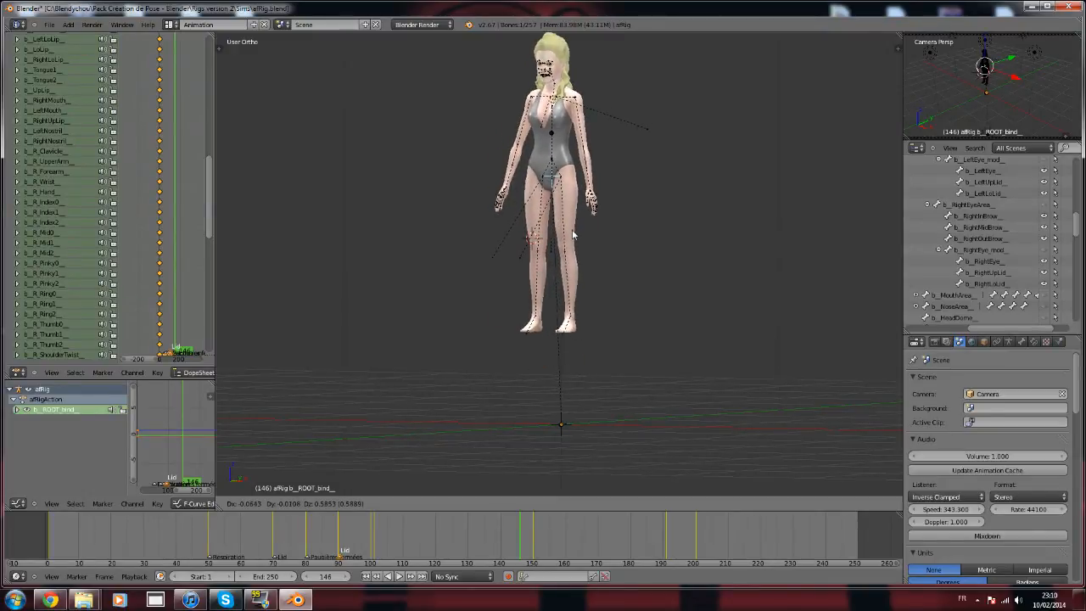
right_click(573, 235)
Set the animation's end frame to 200.
middle_drag(411, 223, 538, 239)
scroll(604, 259, up, 1)
scroll(603, 261, up, 4)
middle_drag(645, 247, 568, 198)
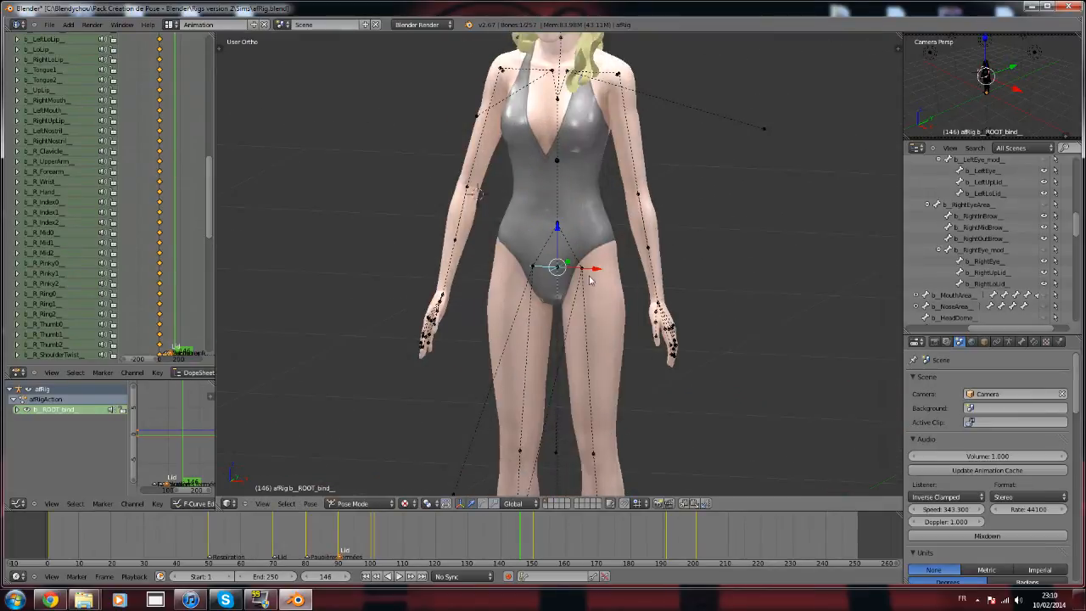
click(264, 576)
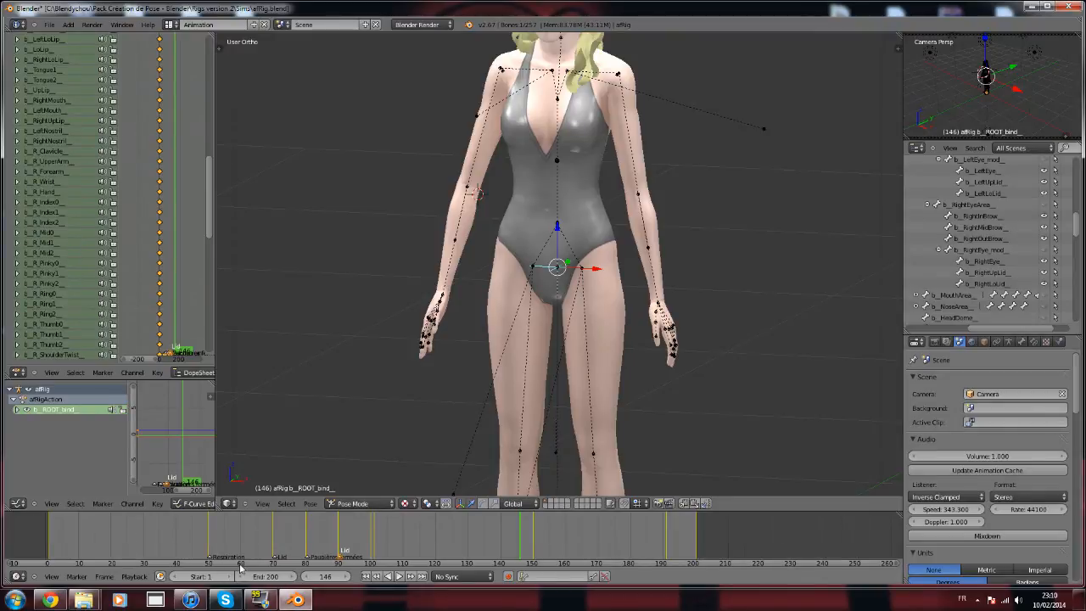
scroll(534, 338, down, 3)
shift+middle_drag(533, 372, 557, 432)
Compare the pose at the start of the animation with the pose near its last frame.
drag(487, 537, 51, 555)
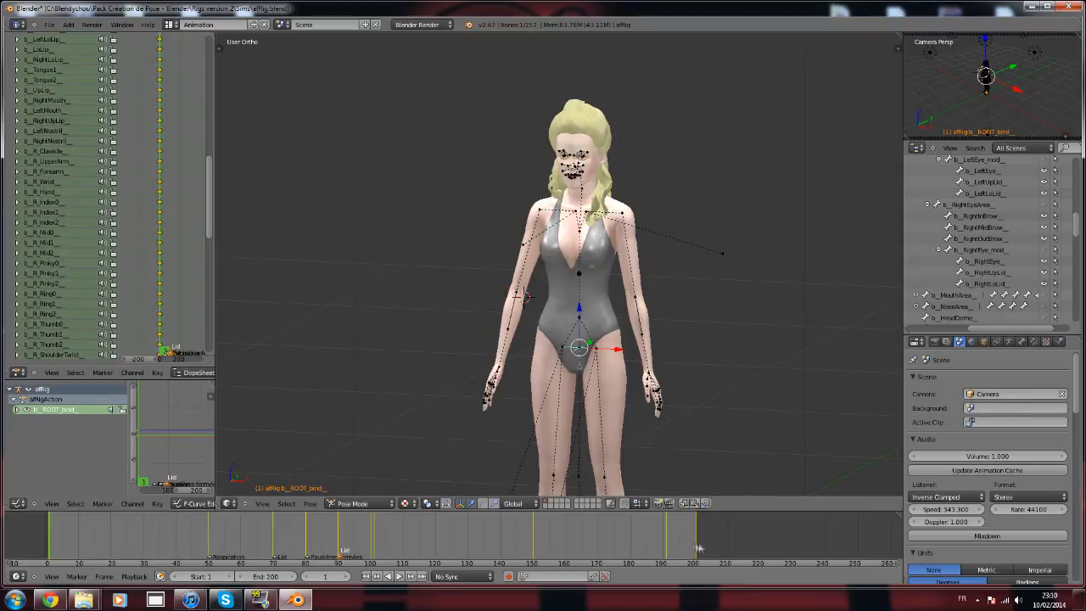
key(alt+a)
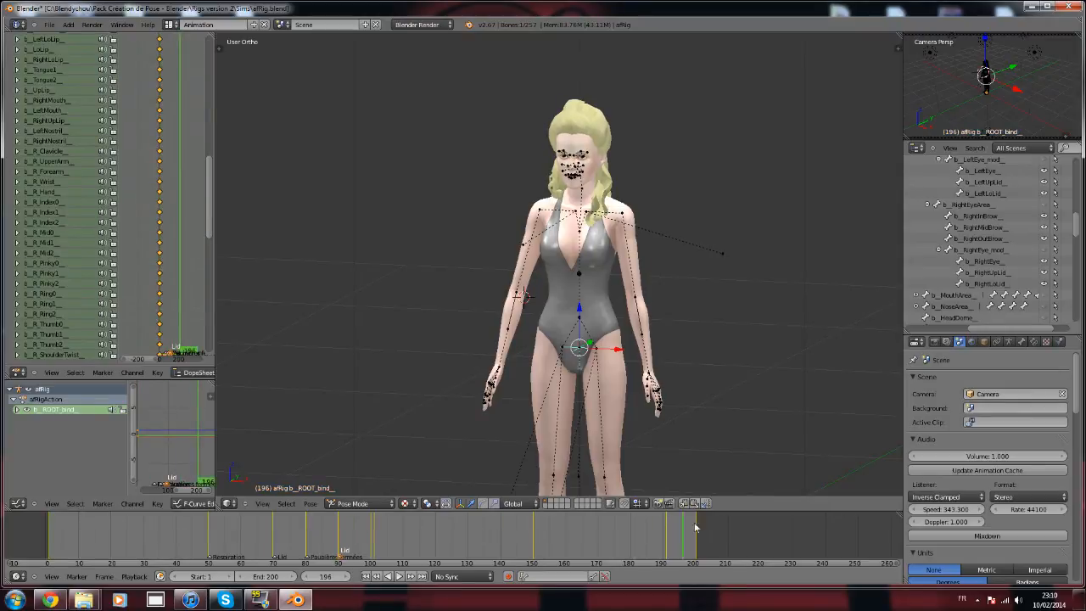
key(Escape)
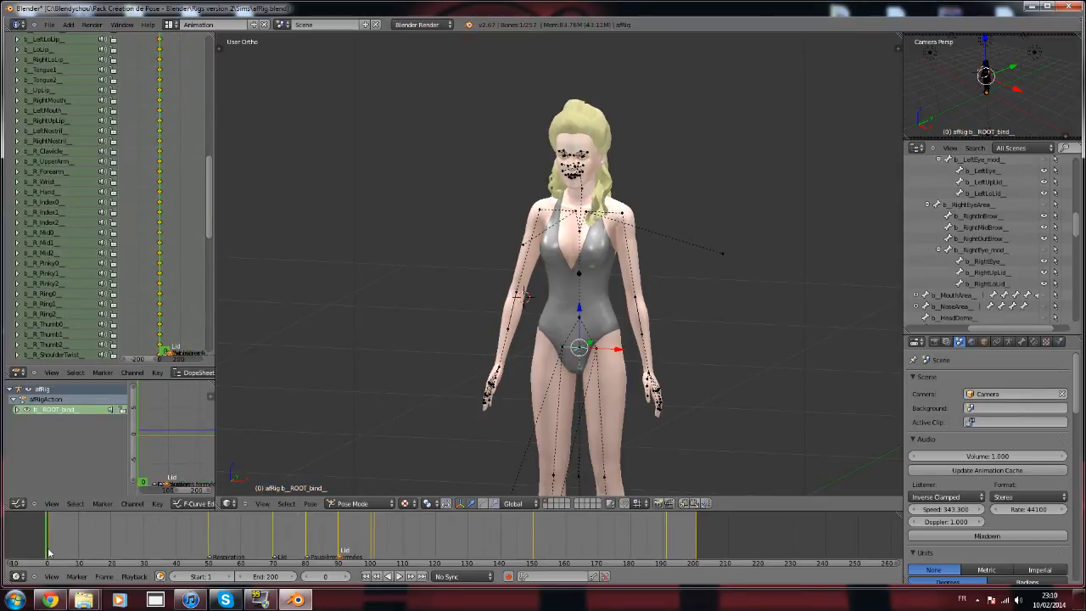
Select all bones of the rig at frame 1 and insert a LocRotScale keyframe for them at frame 200.
scroll(396, 392, up, 4)
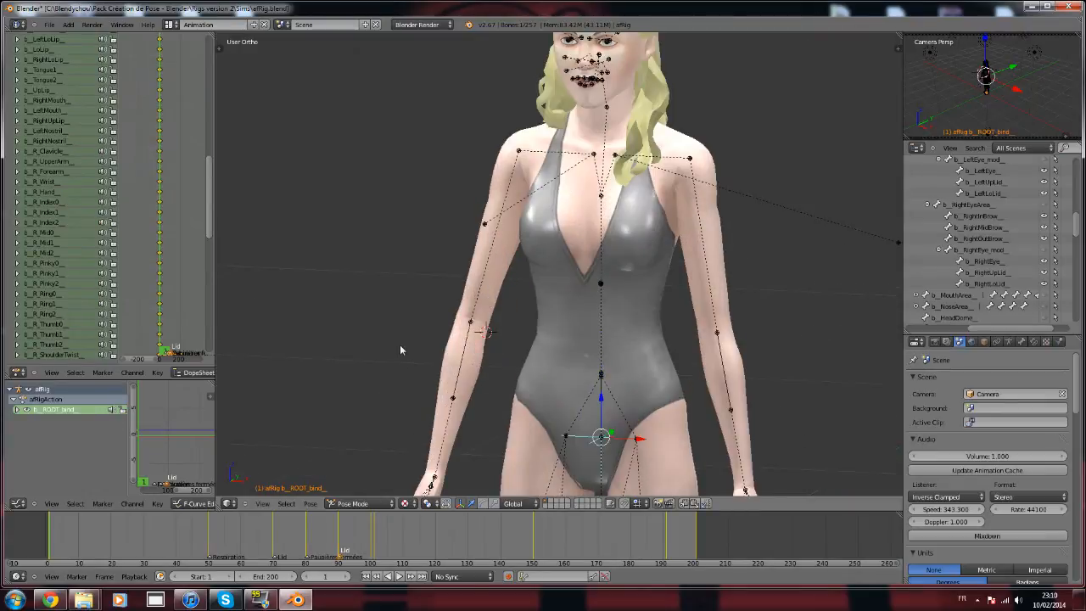
key(a)
scroll(402, 346, down, 4)
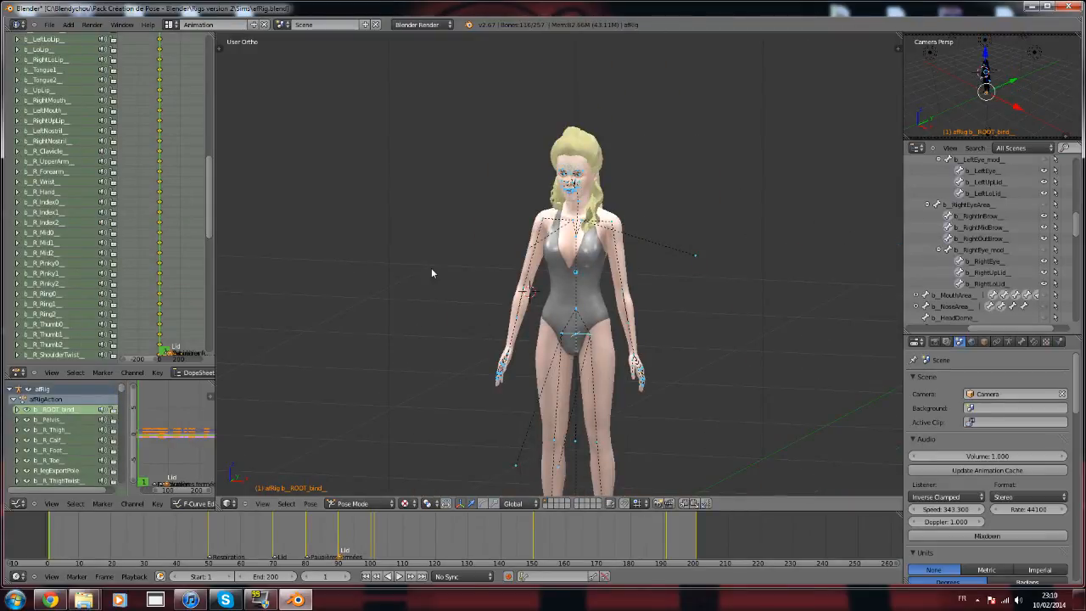
key(shift+Right)
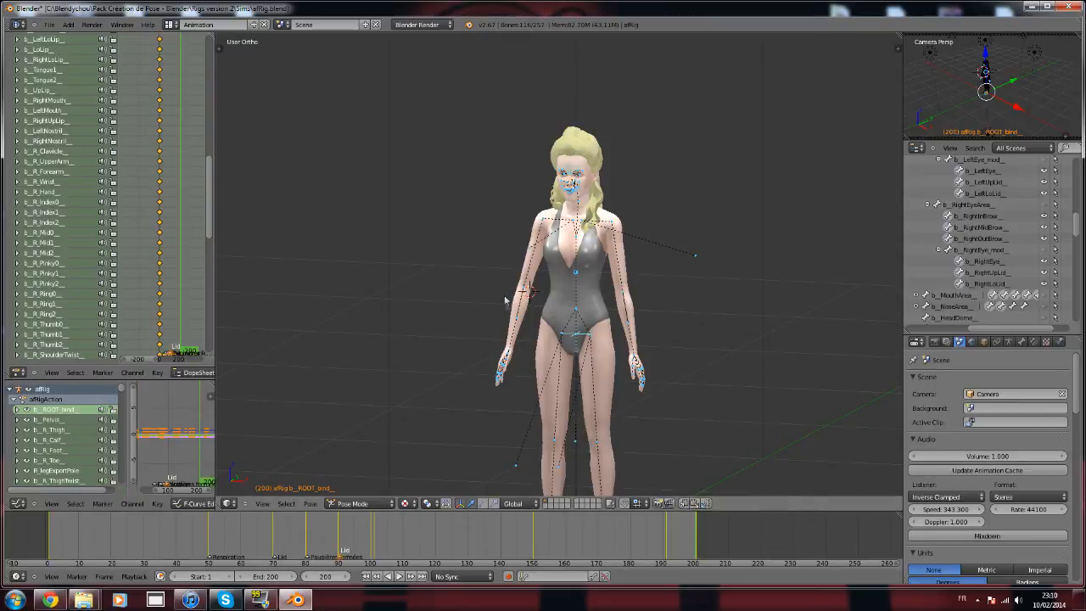
key(i)
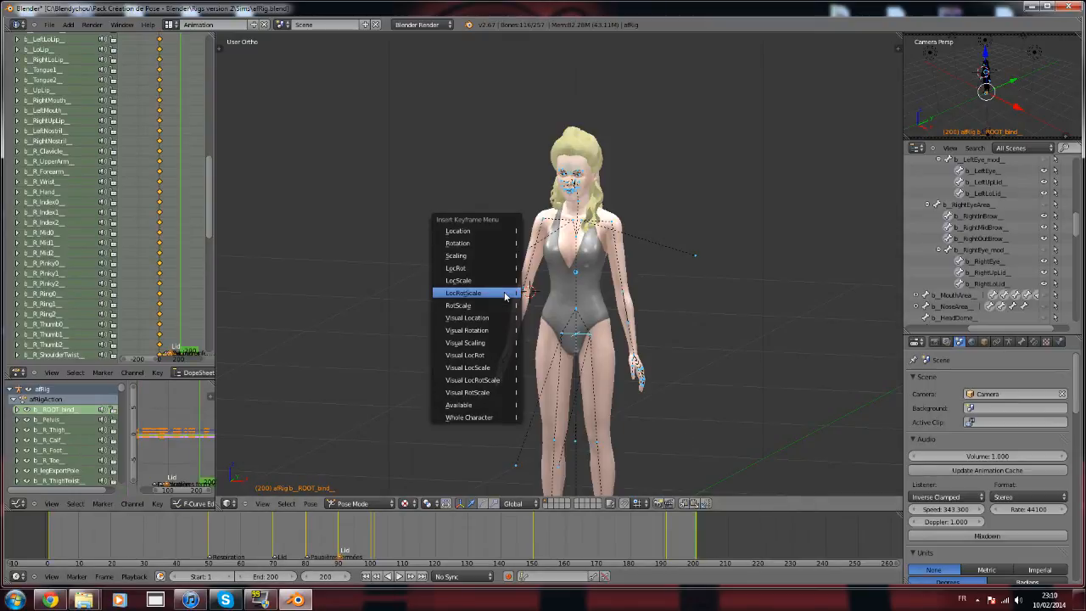
click(507, 288)
Select only the left arm pole bone, play back the complete animation and examine the face and upper body.
right_click(695, 256)
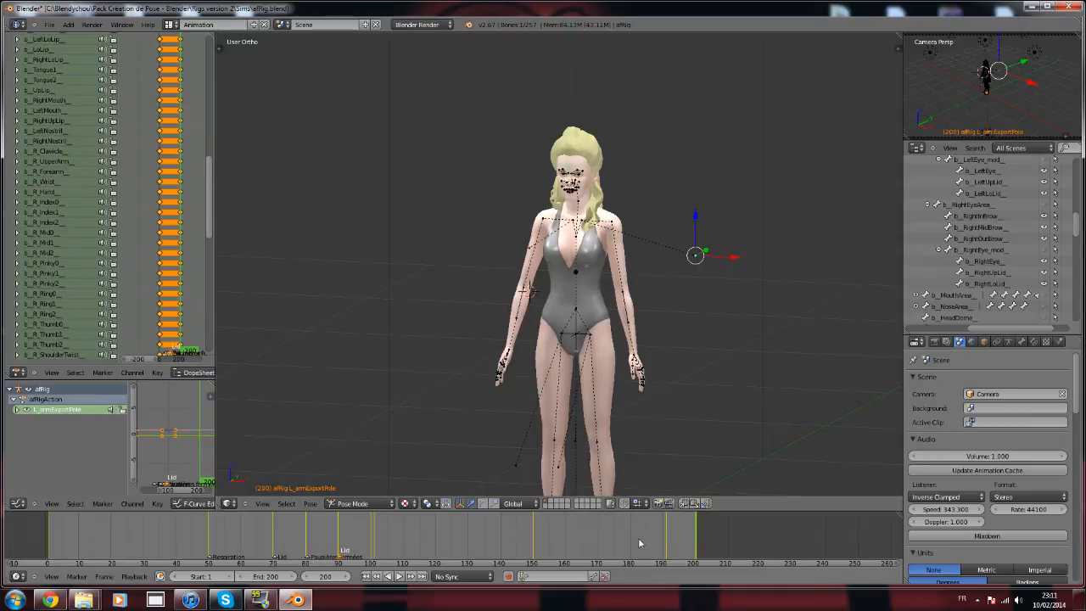
click(399, 577)
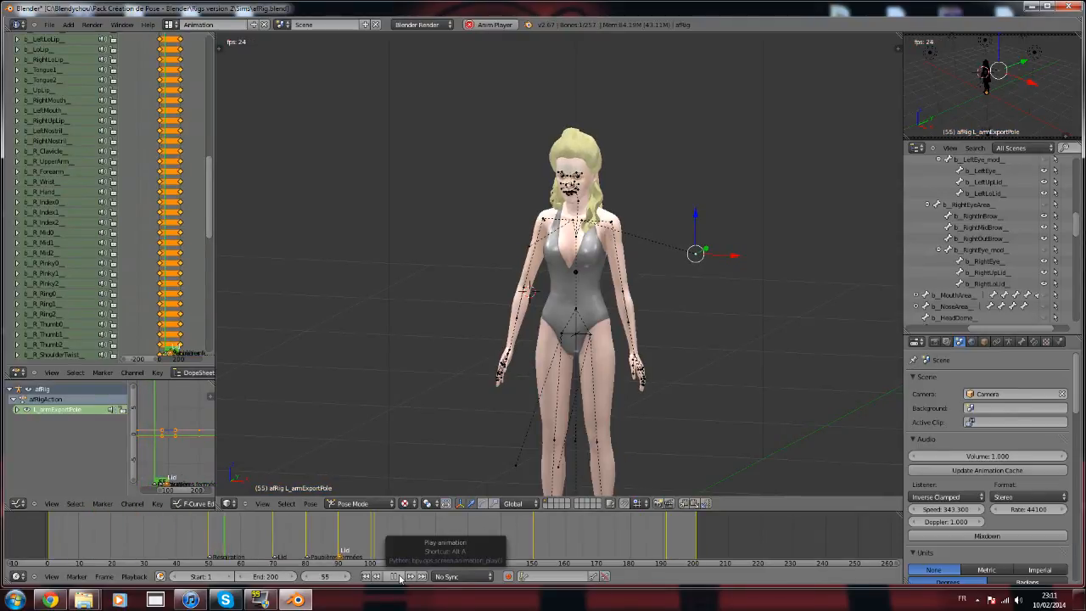
click(399, 577)
scroll(509, 353, up, 2)
middle_drag(428, 241, 631, 331)
scroll(628, 331, up, 3)
scroll(598, 321, up, 3)
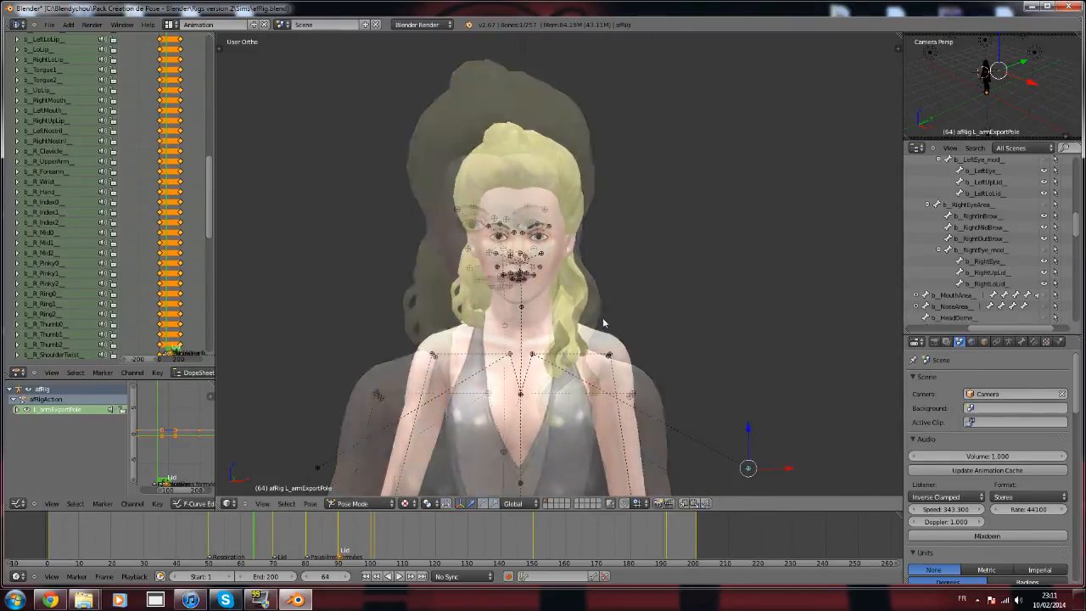
scroll(601, 323, down, 1)
Start a Sims 3 animation export with the name a_lyly_animation_tuto01 and choose the Tuto folder as its destination.
click(49, 25)
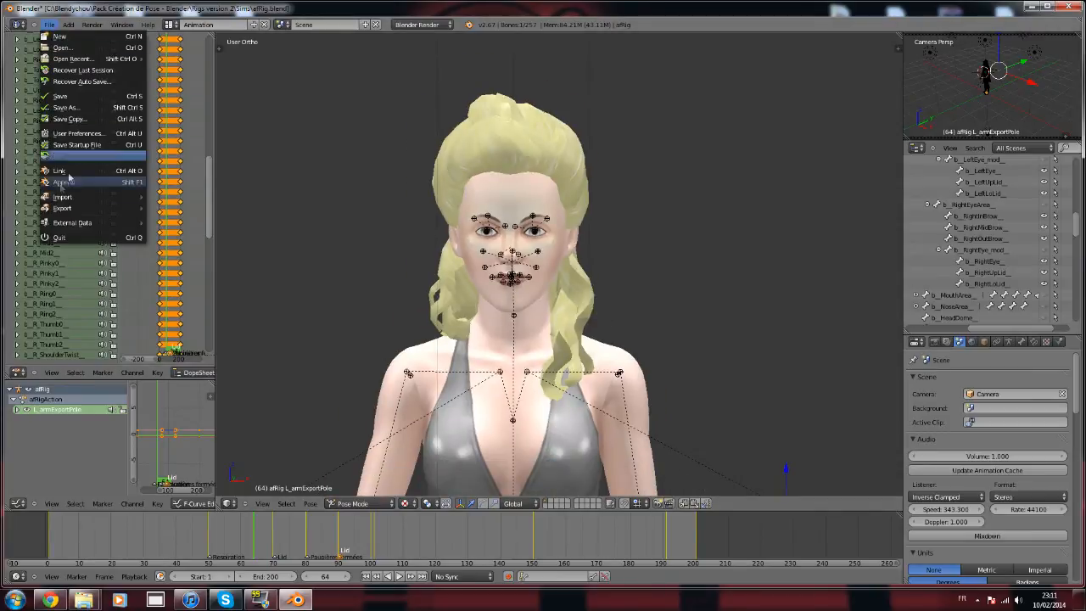
mouse_move(93, 208)
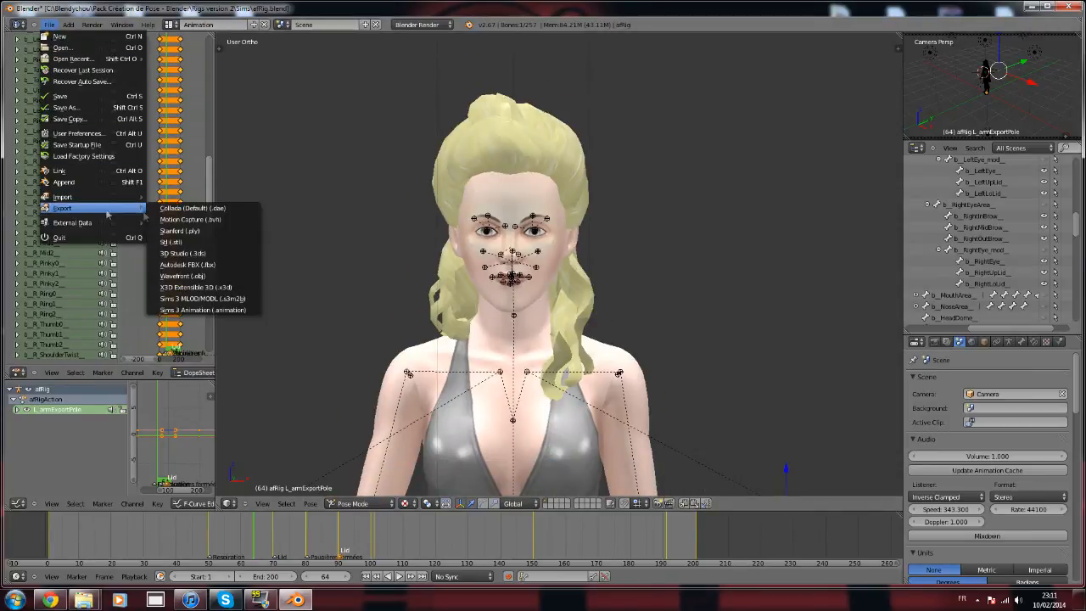
click(210, 310)
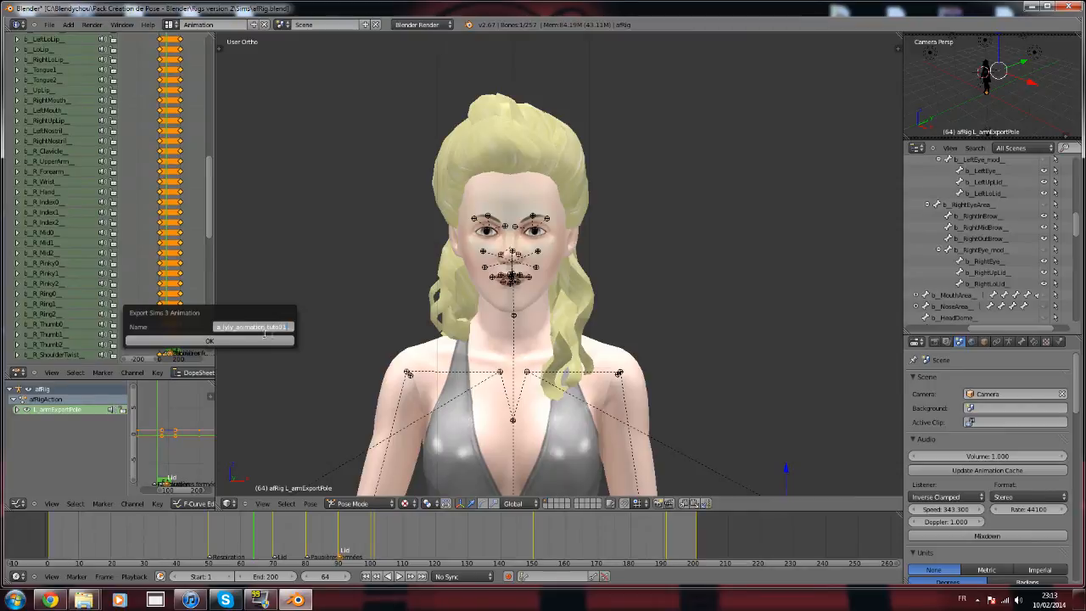
click(275, 340)
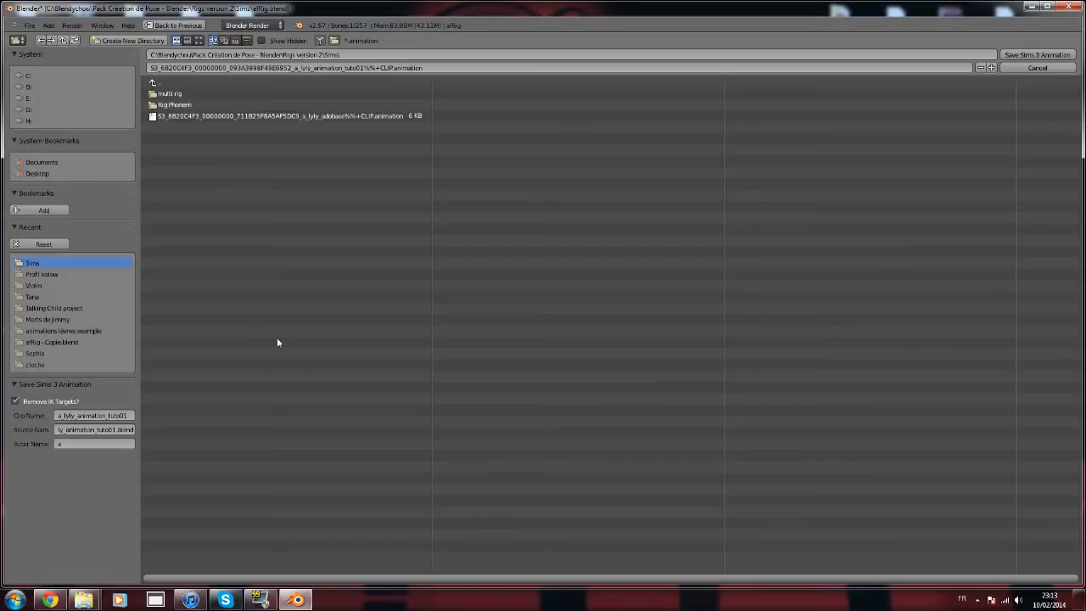
click(181, 78)
click(181, 79)
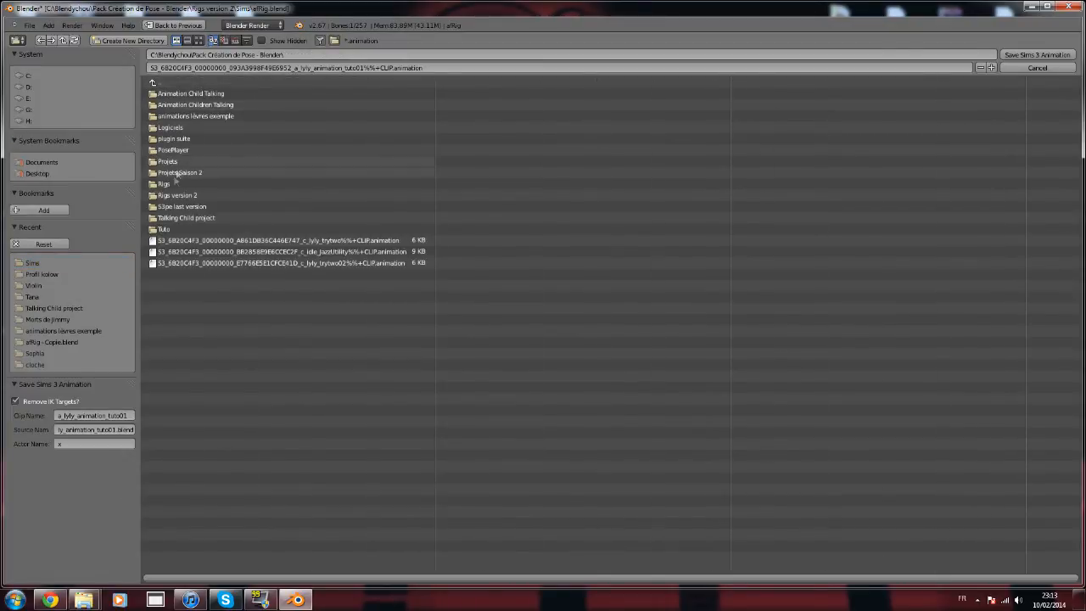
click(182, 227)
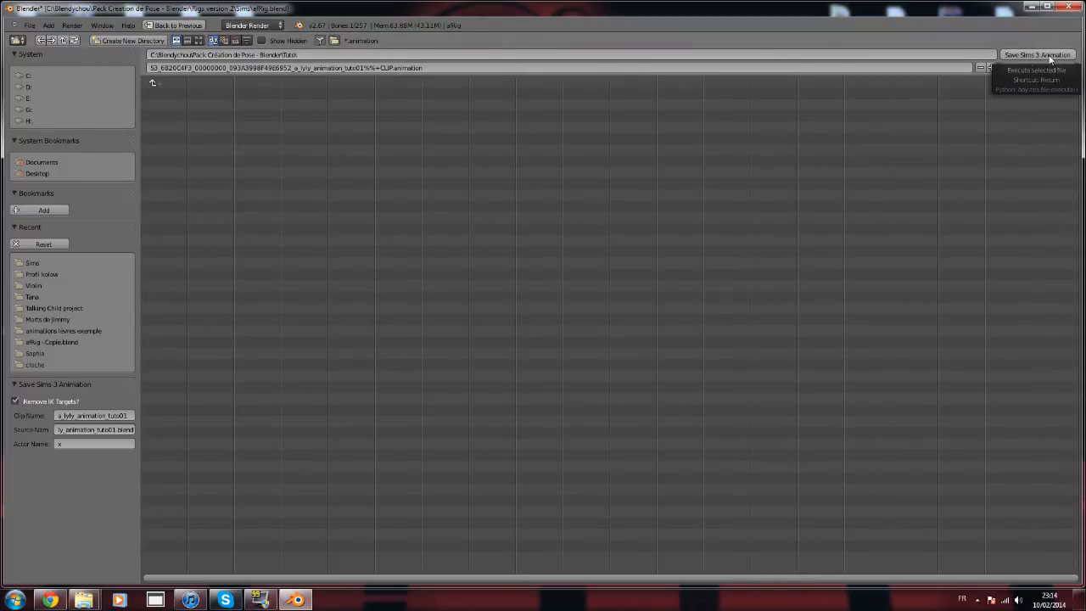
Browse the Projets Saison 2 folder and its subfolders to examine the previously exported animation files.
click(161, 83)
click(180, 173)
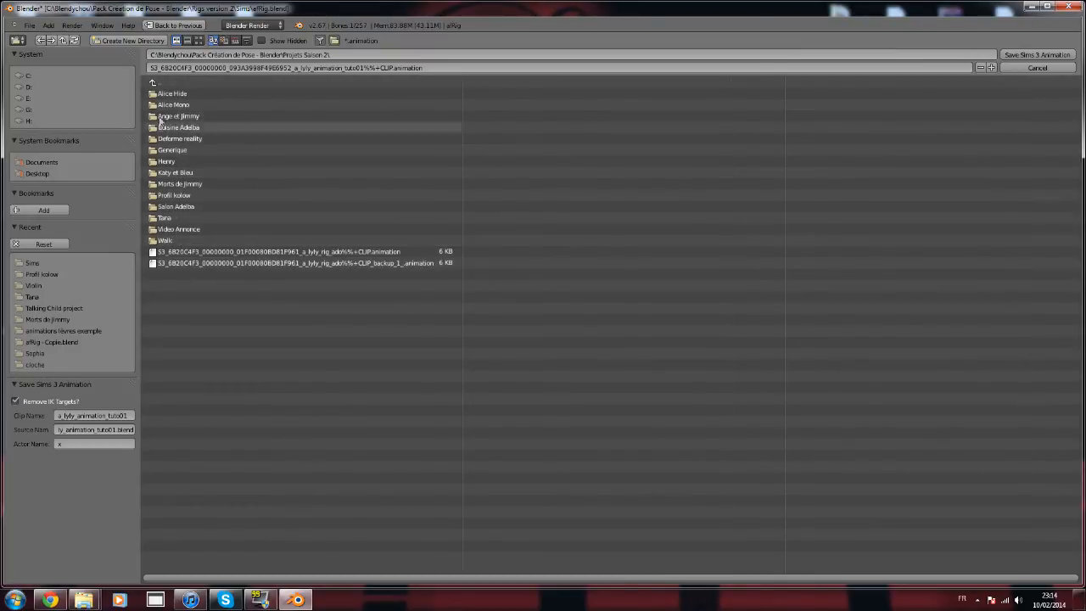
click(179, 140)
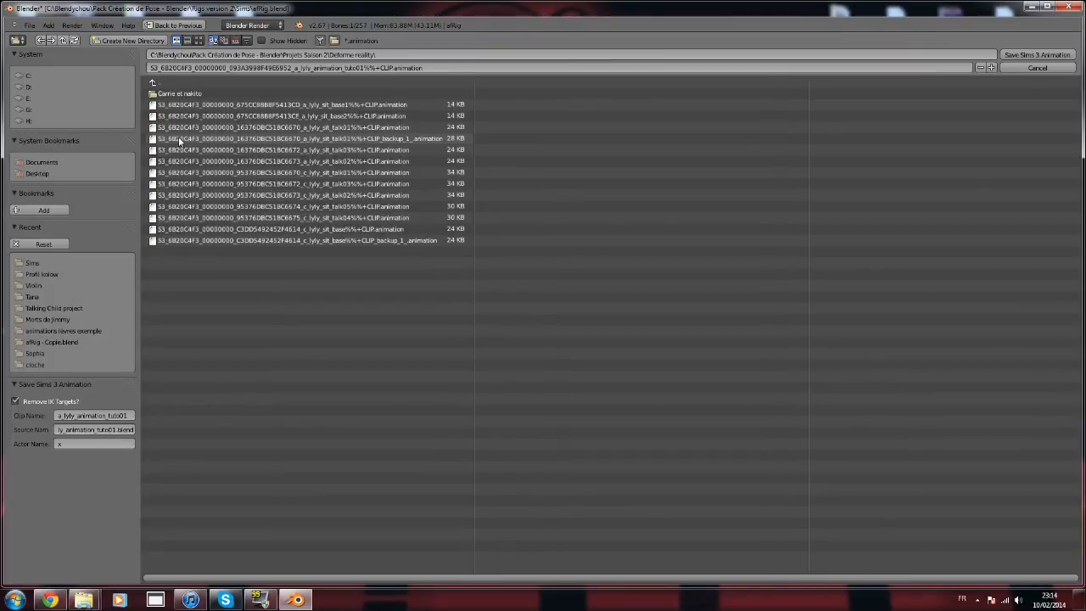
click(167, 85)
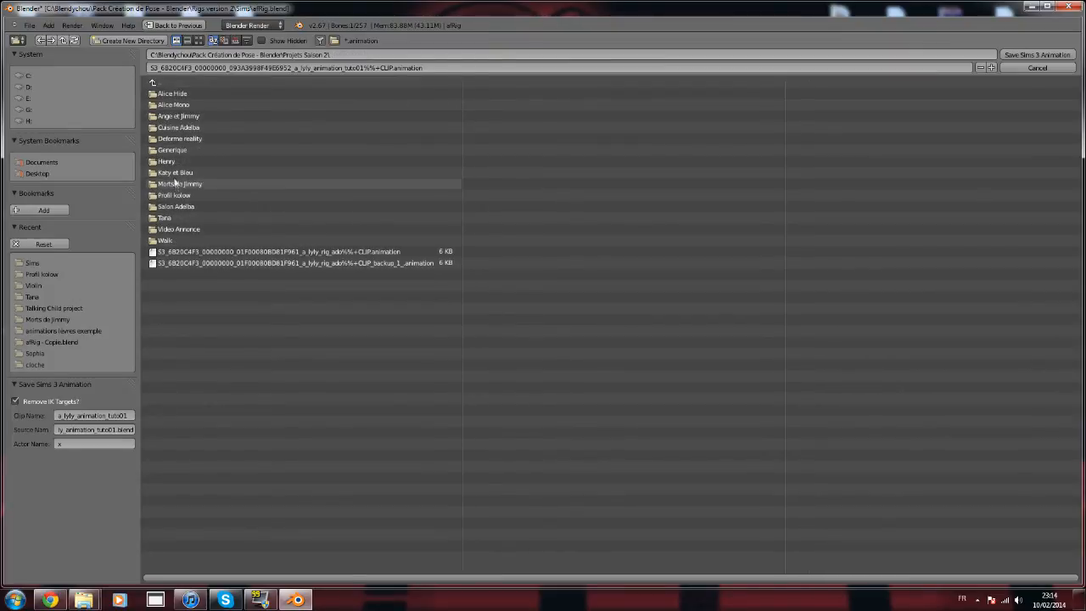
click(175, 127)
click(169, 95)
Return to the Tuto folder and save the a_lyly_animation_tuto01 Sims 3 animation there.
click(161, 83)
click(161, 83)
click(161, 83)
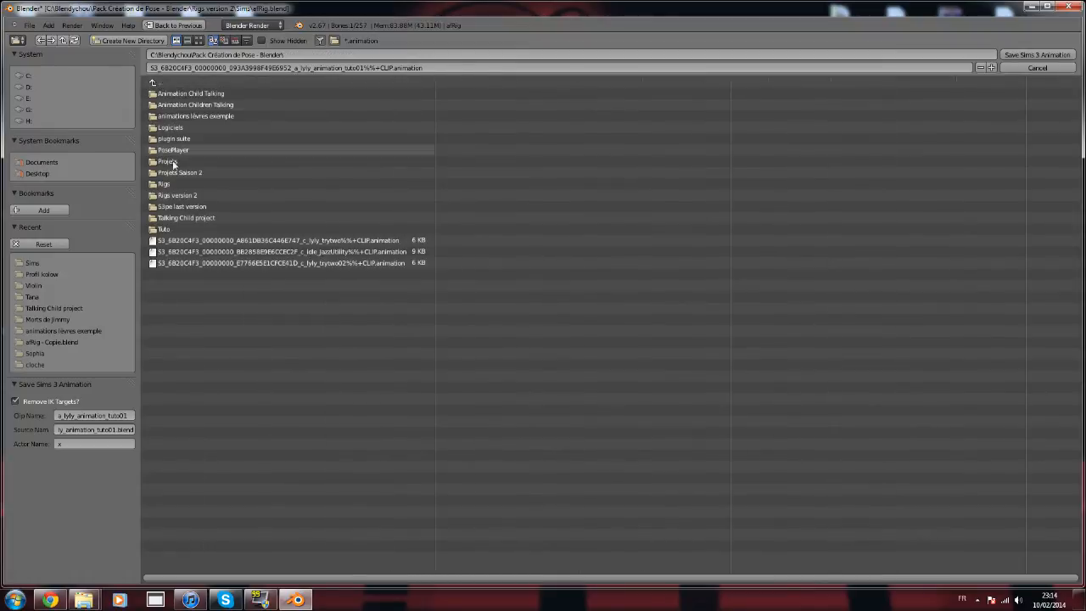
click(182, 227)
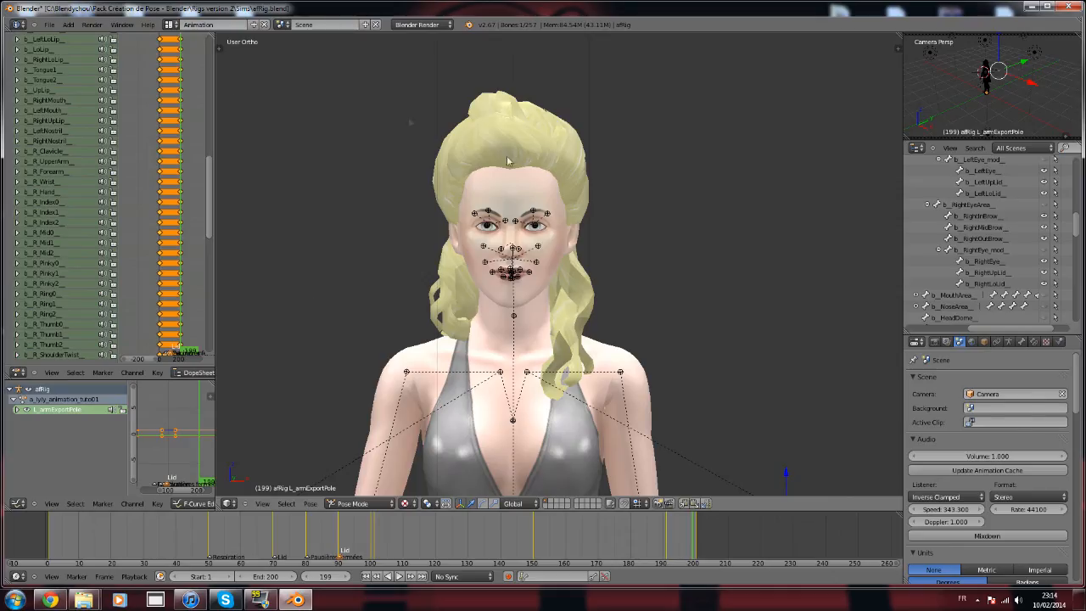
Save the Blender scene as tuto01.blend in the Tuto folder of Pack Création de Pose - Blender.
click(44, 27)
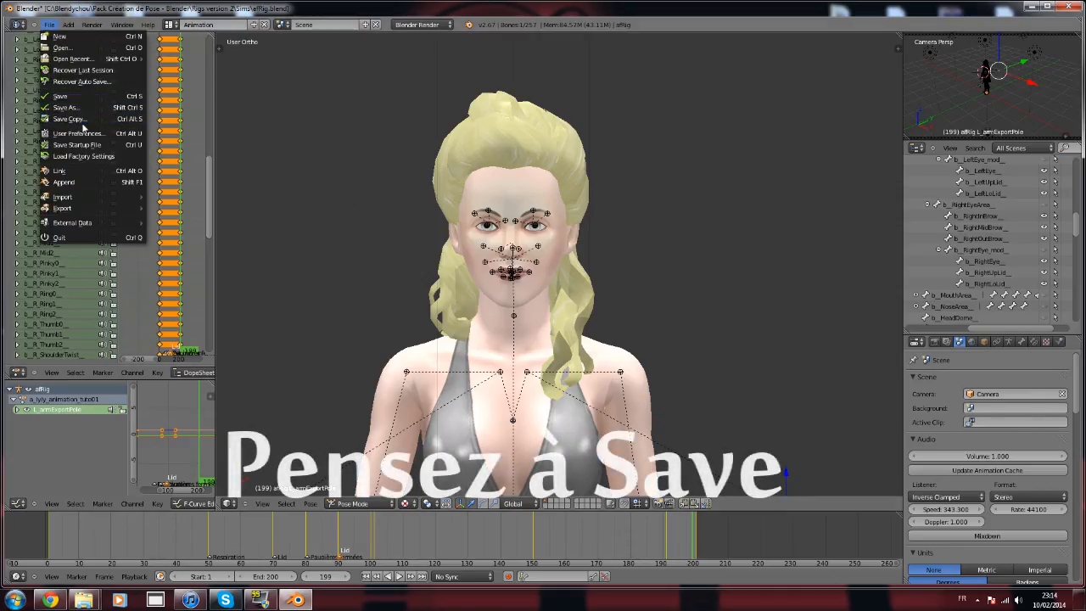
click(83, 113)
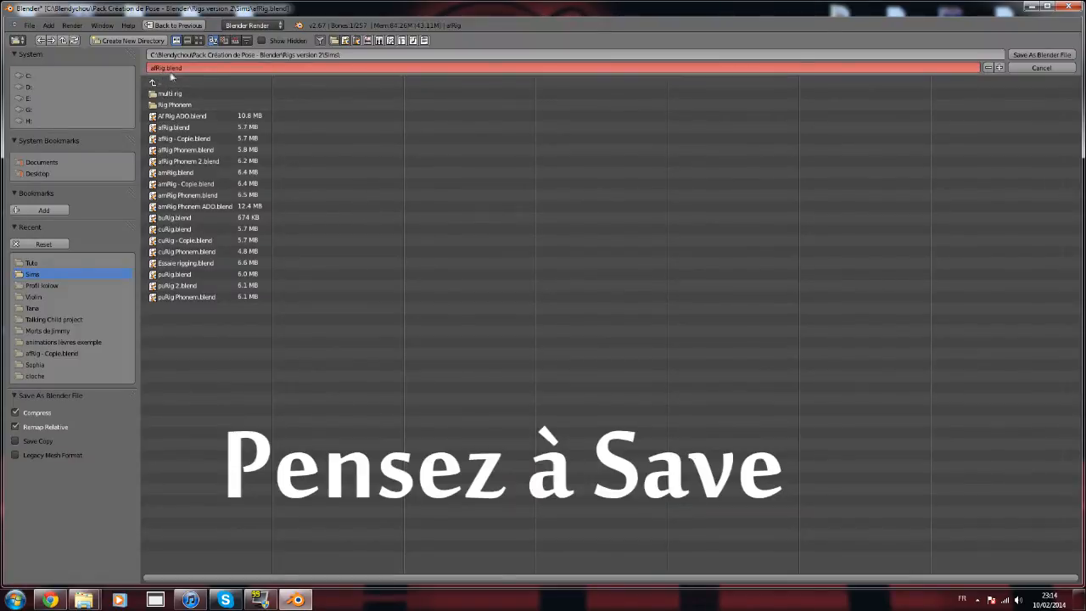
click(161, 82)
click(161, 82)
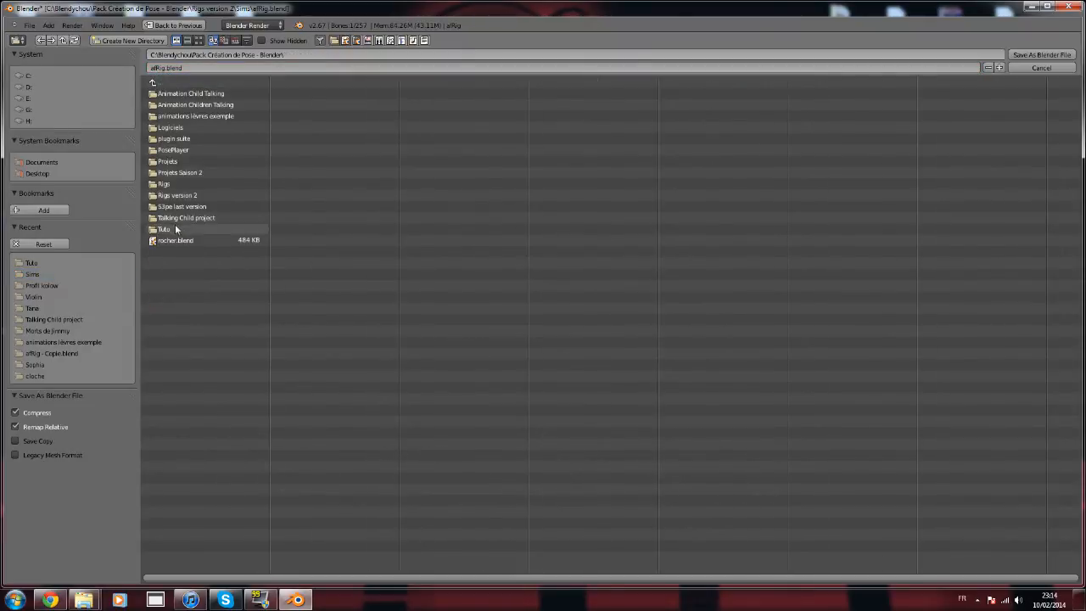
click(184, 229)
click(204, 69)
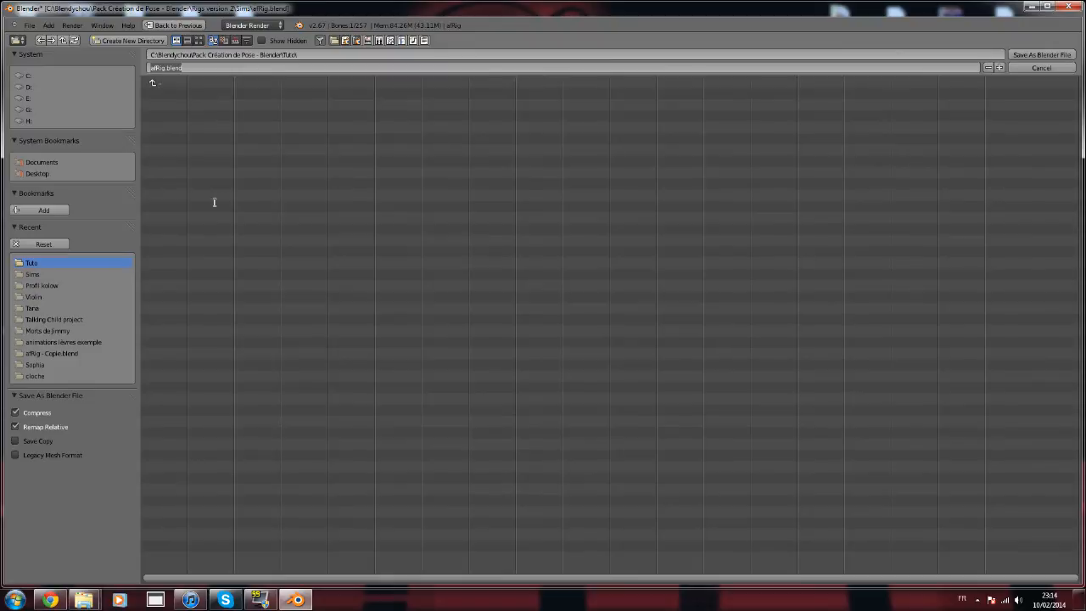
text(tuto01)
click(1018, 59)
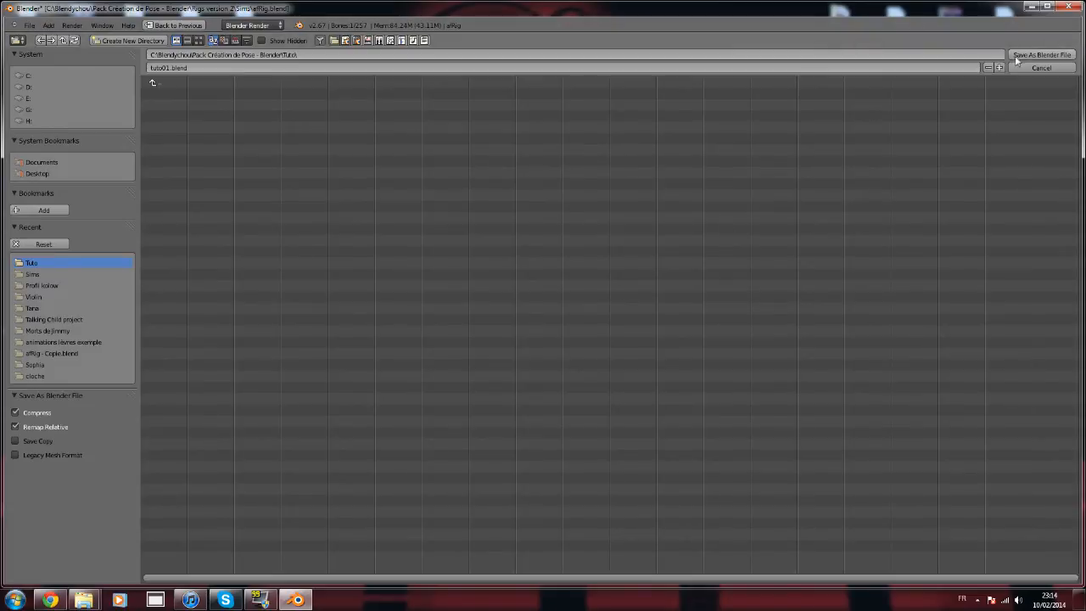
key(Return)
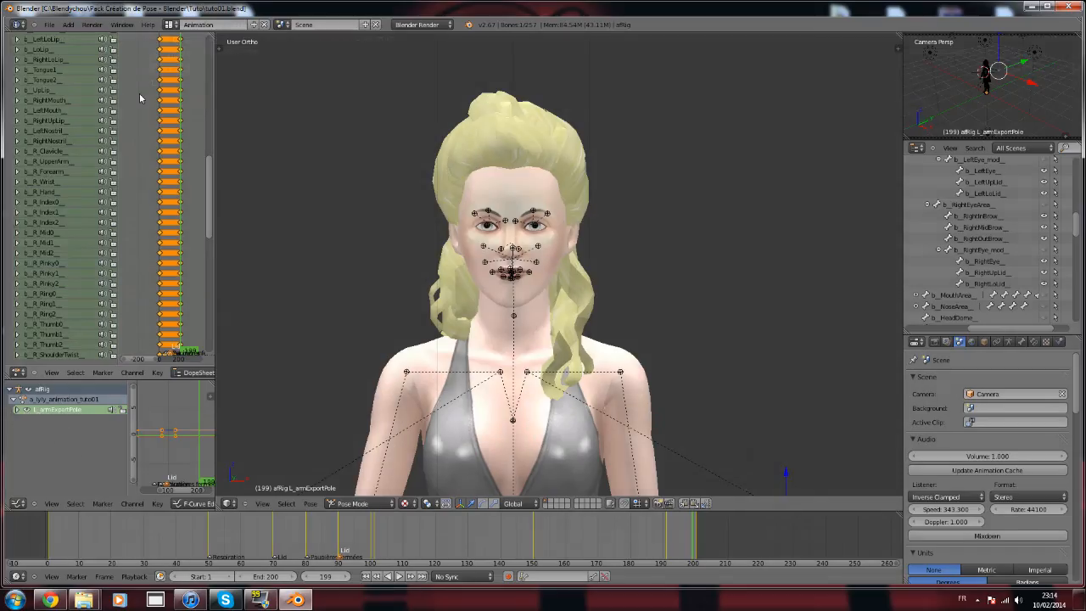
scroll(437, 161, down, 6)
middle_drag(450, 159, 490, 177)
scroll(535, 218, up, 6)
middle_drag(540, 227, 657, 129)
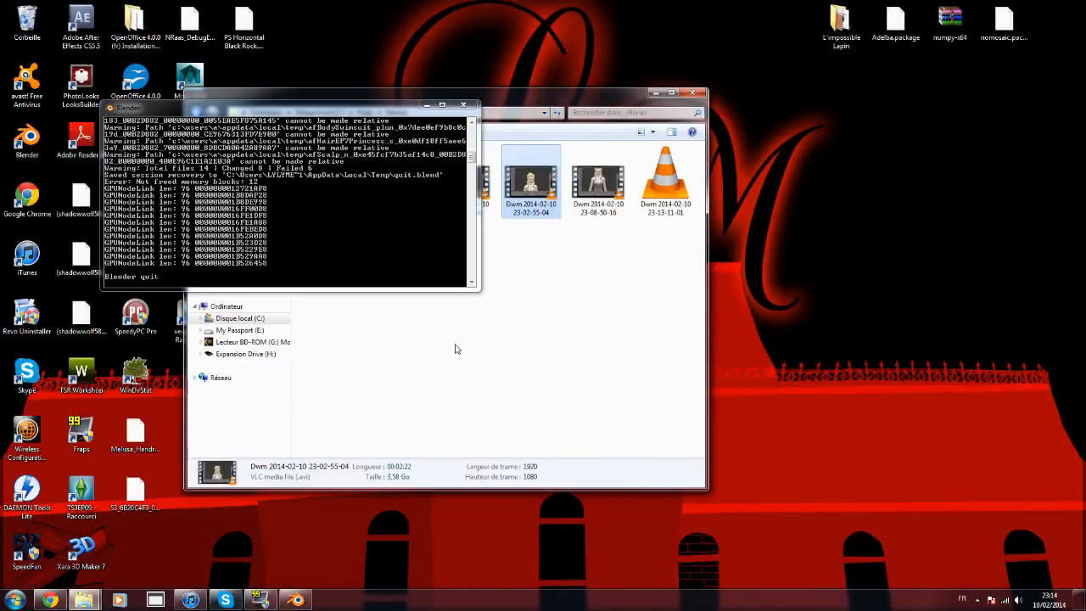
Switch to Windows Explorer, open the S3pe last version folder inside Pack Création de Pose - Blender and launch s3pe.
click(659, 90)
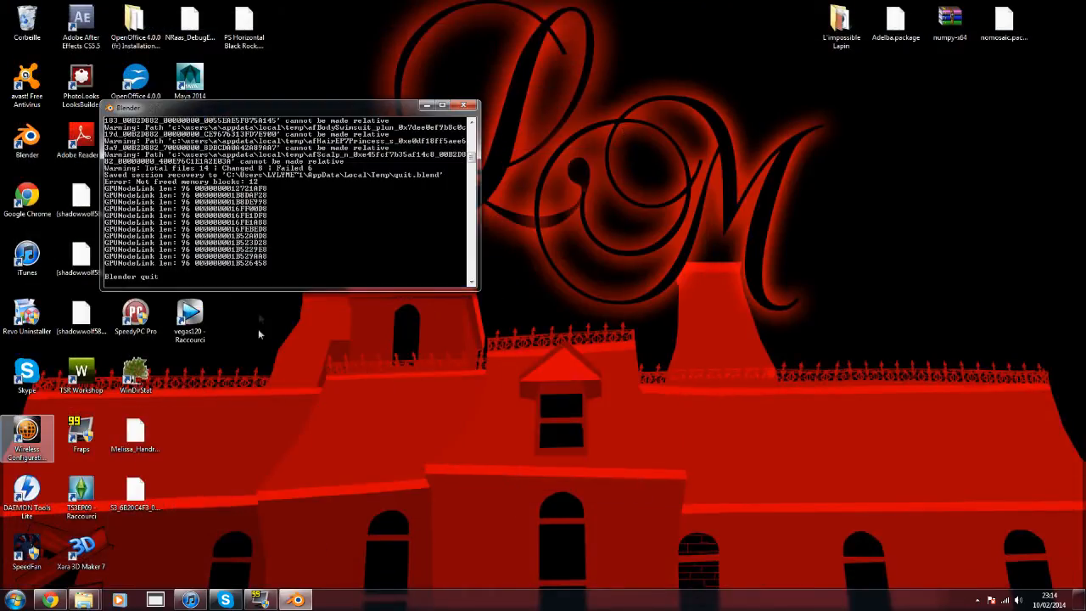
mouse_move(83, 600)
click(73, 543)
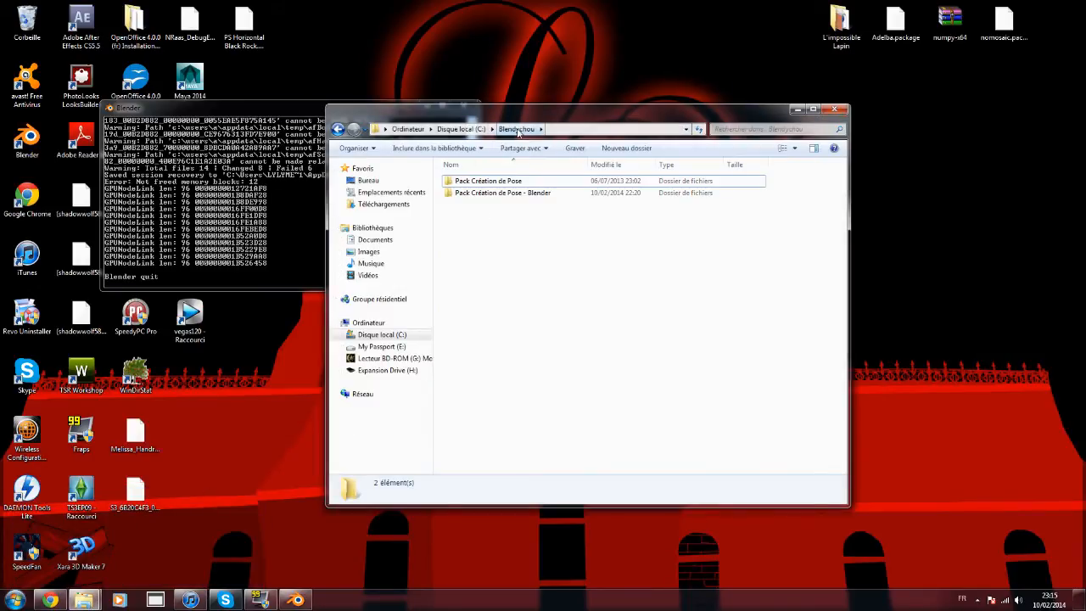
double_click(502, 195)
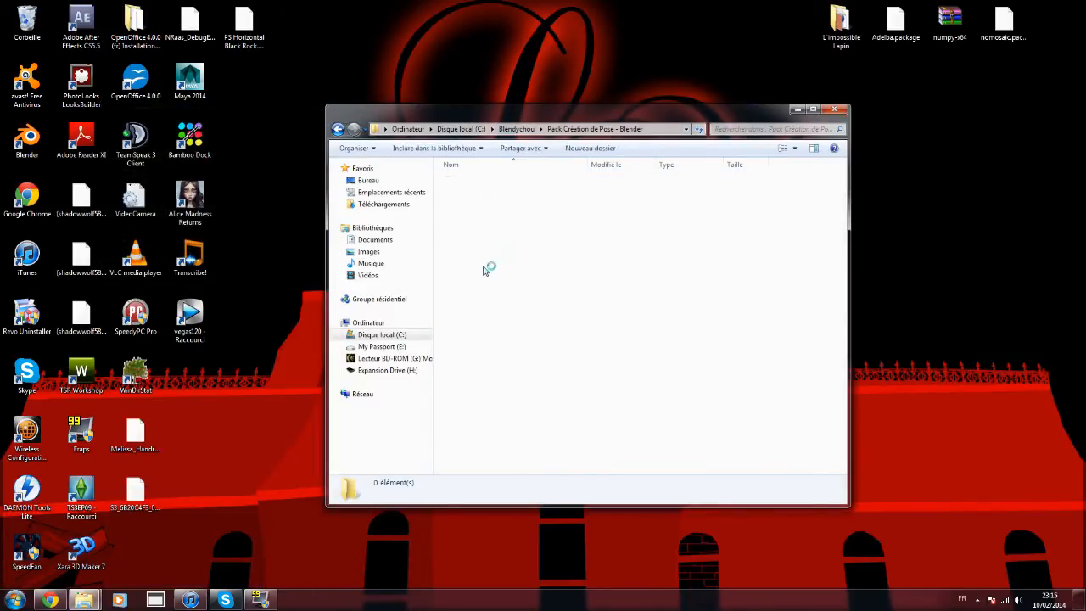
double_click(477, 300)
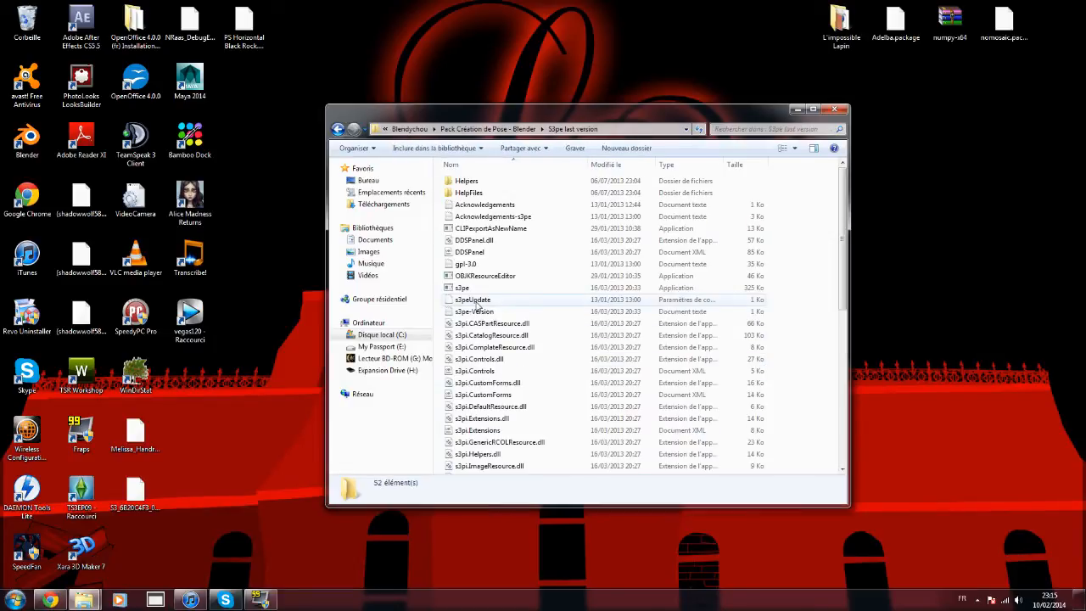
click(472, 289)
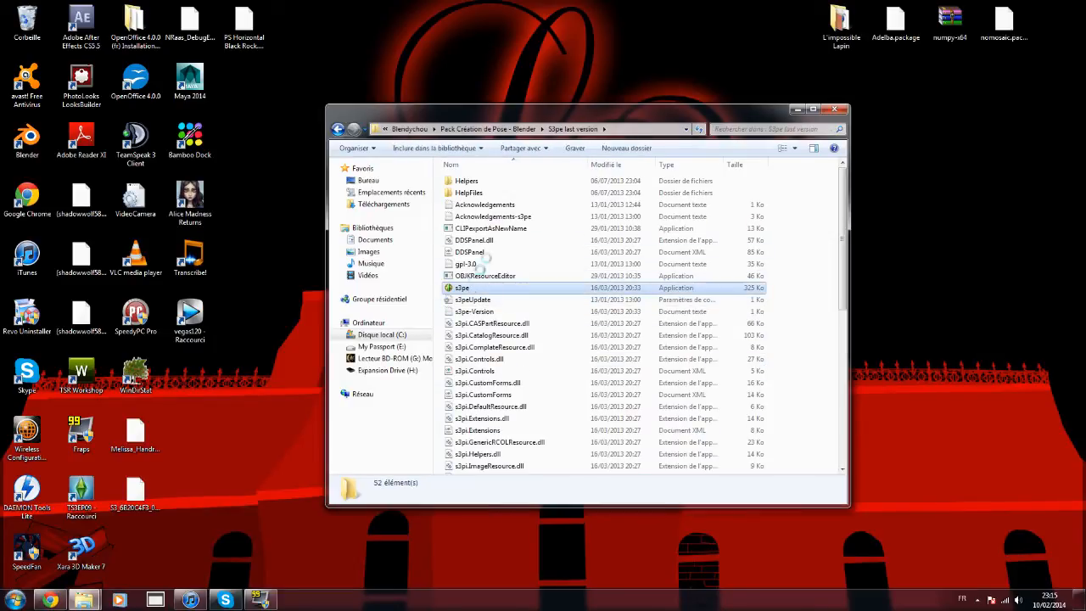
right_click(471, 290)
click(509, 307)
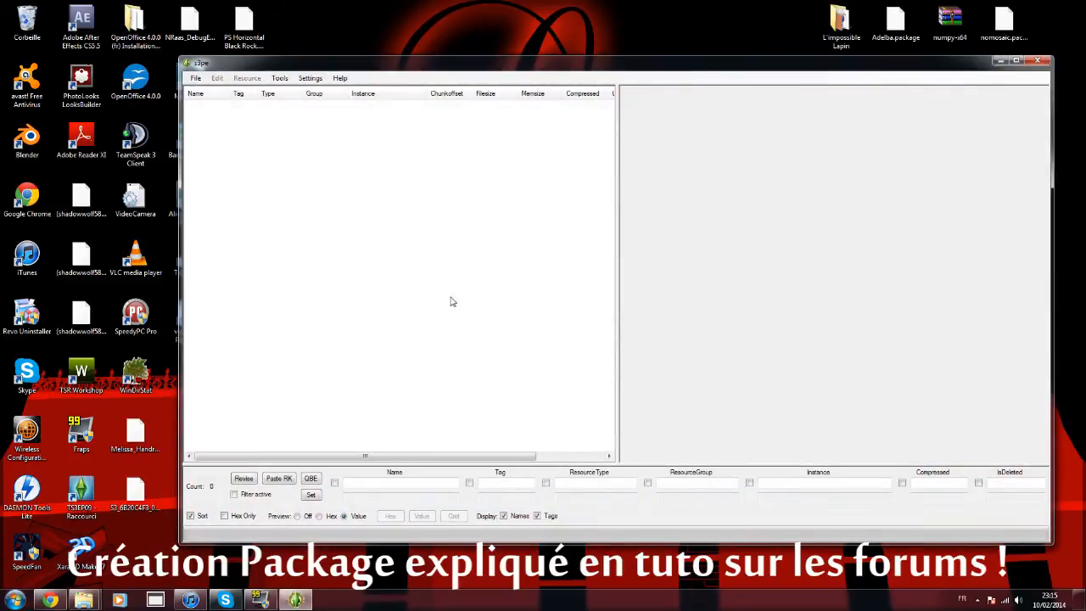
Create a new package and start a resource import from file, browsing to the Tuto folder.
click(195, 78)
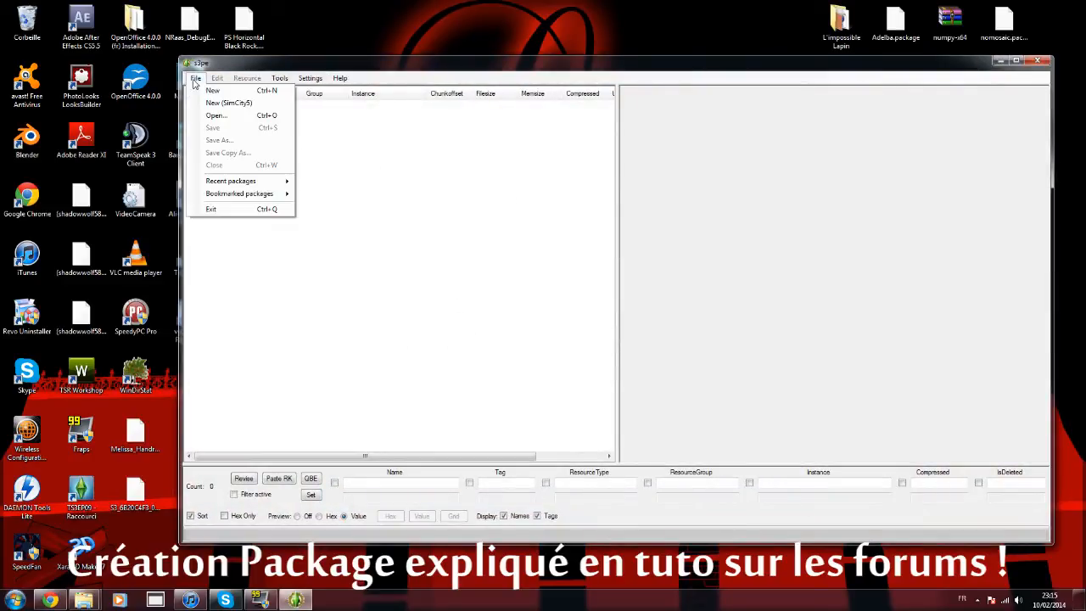
click(214, 113)
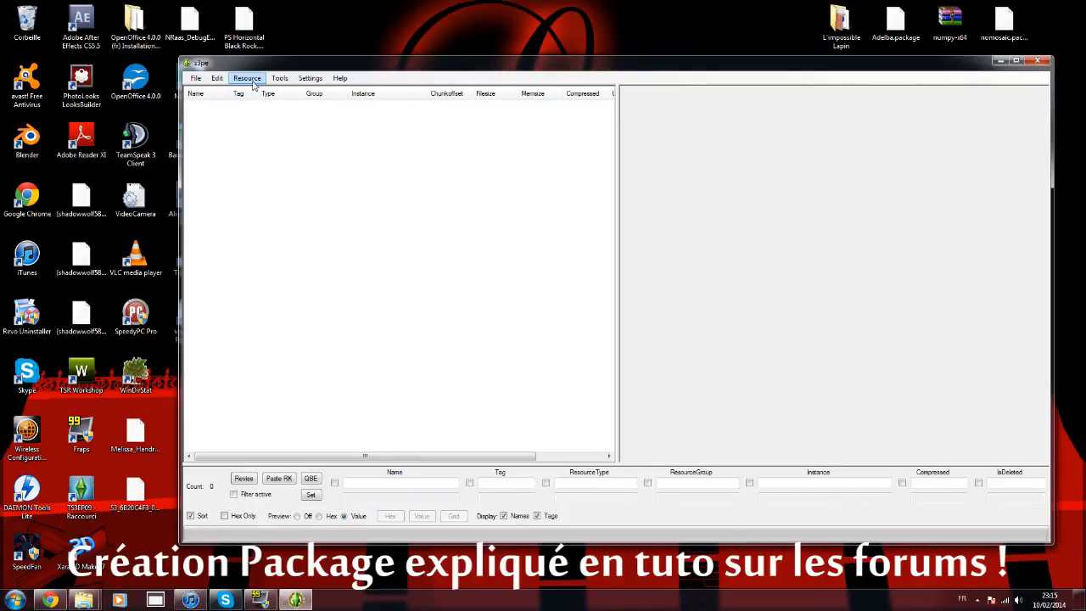
click(247, 78)
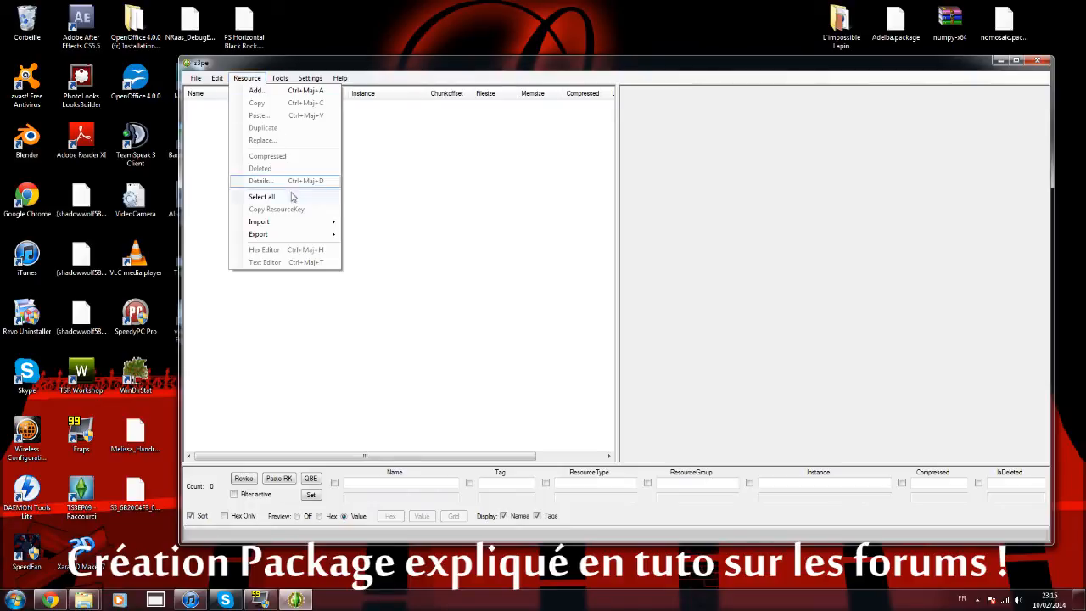
mouse_move(288, 221)
click(373, 224)
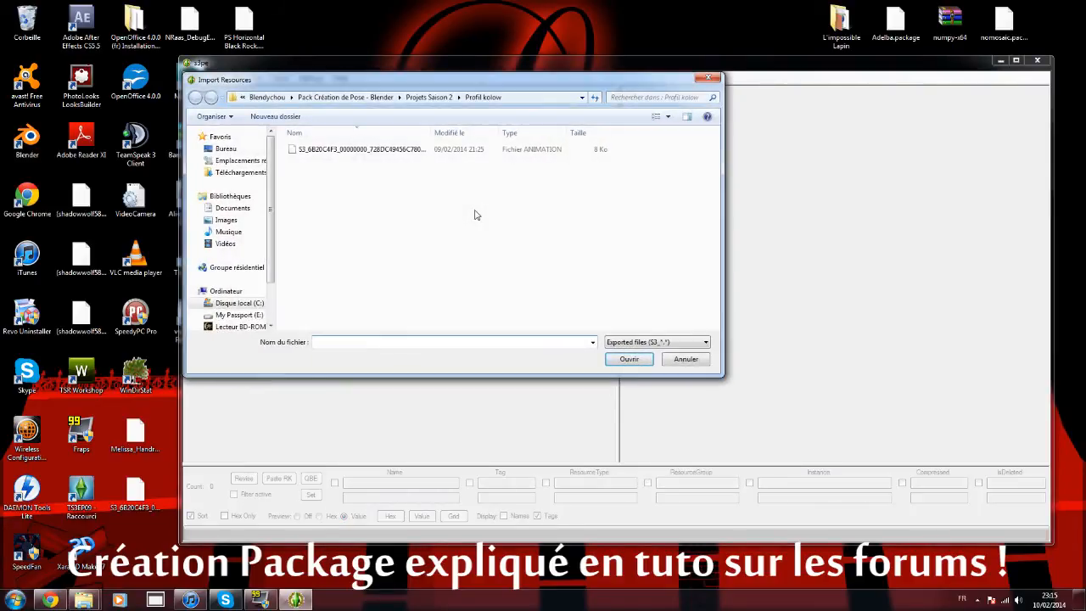
click(428, 96)
click(408, 97)
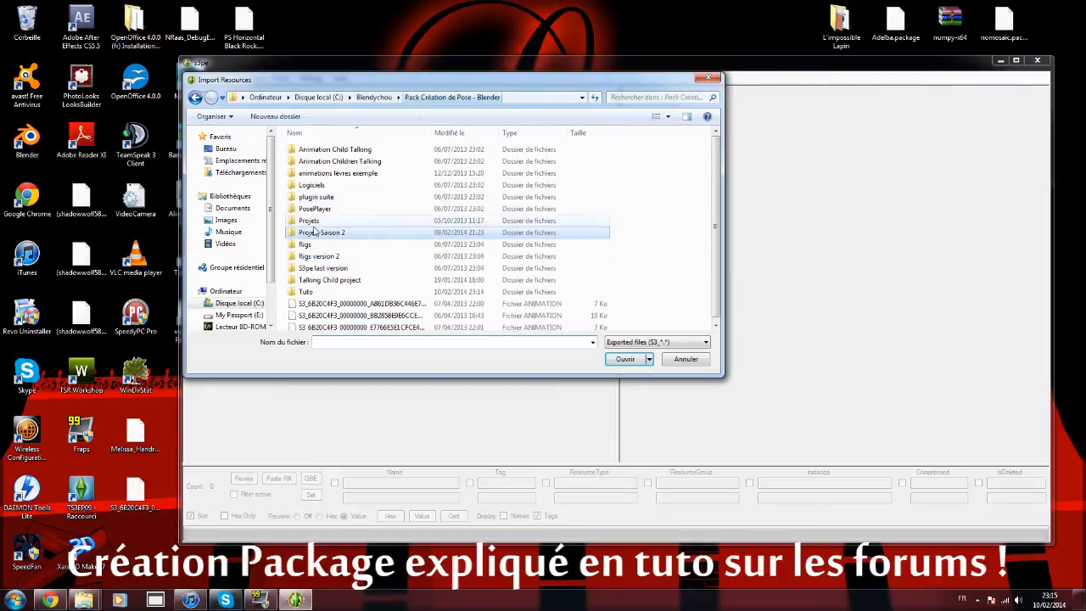
double_click(312, 291)
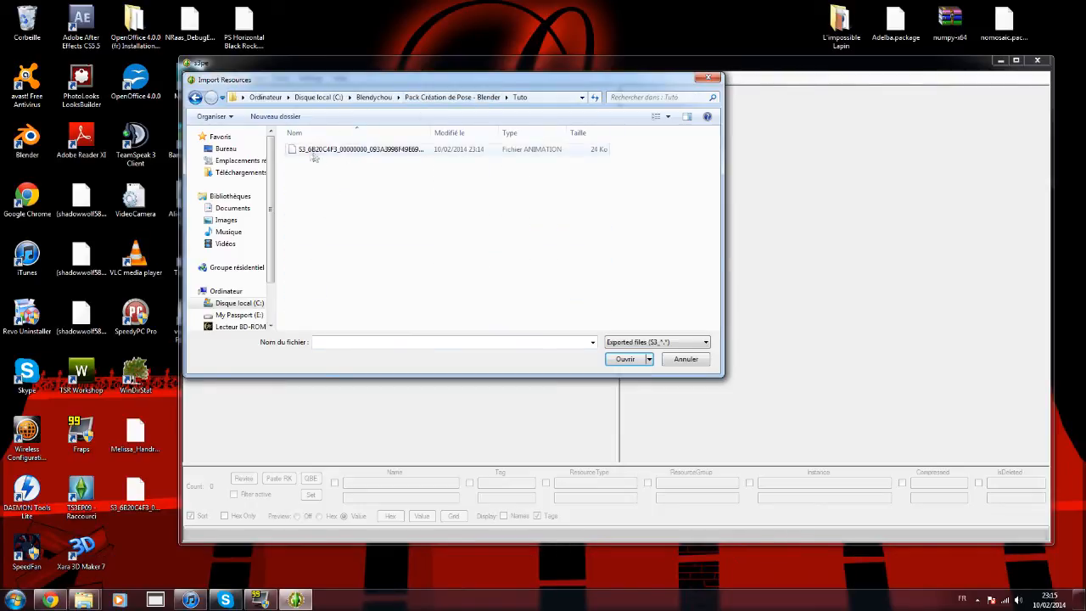
Import the exported a_lyly_animation_tuto01 CLIP animation file into the package.
click(510, 153)
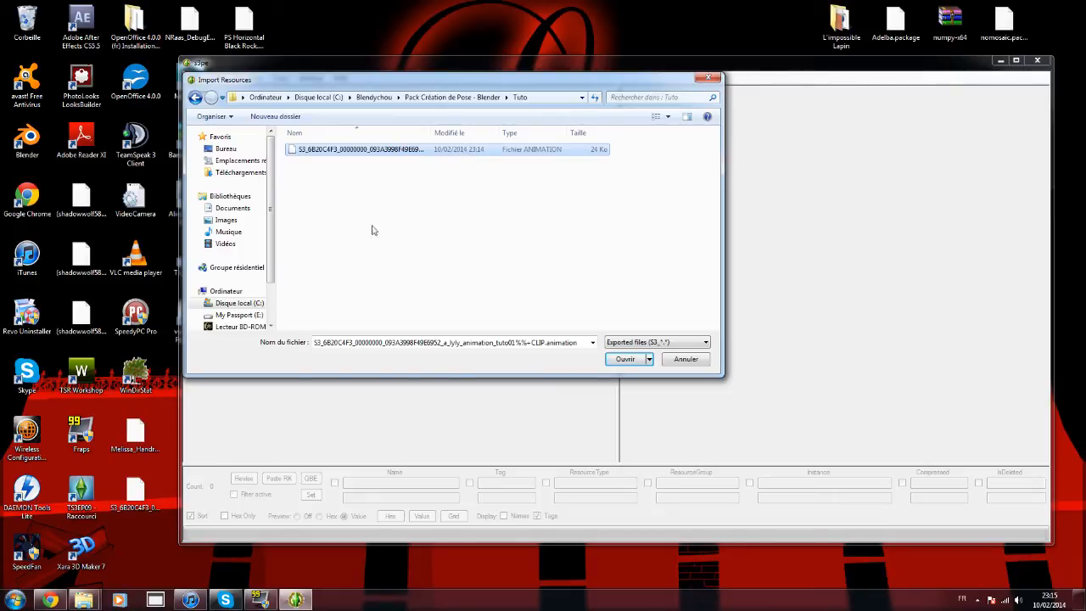
click(443, 343)
click(443, 343)
drag(443, 343, 516, 343)
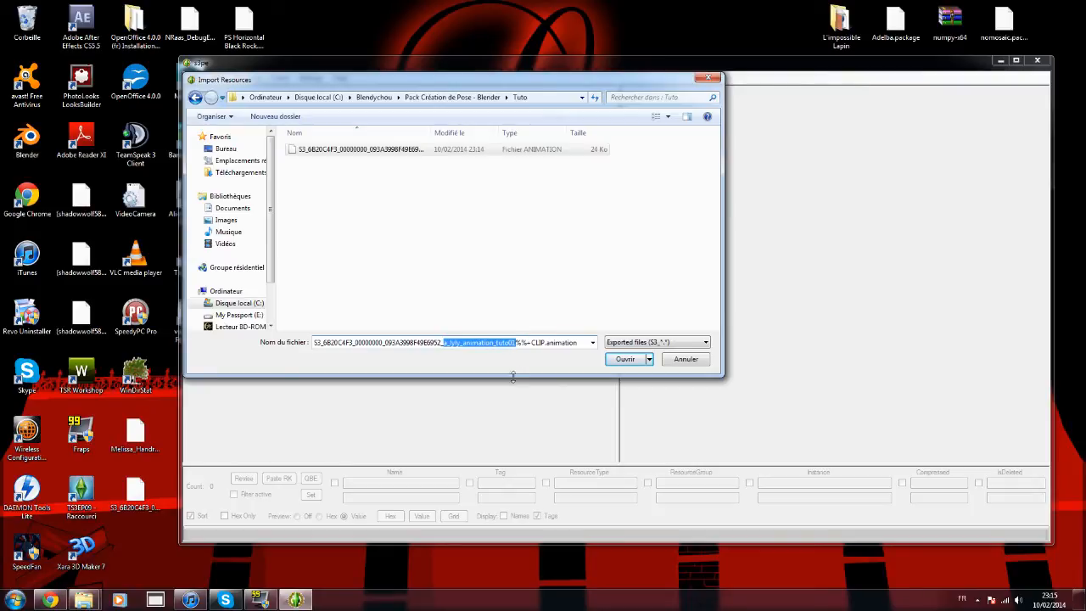
click(624, 360)
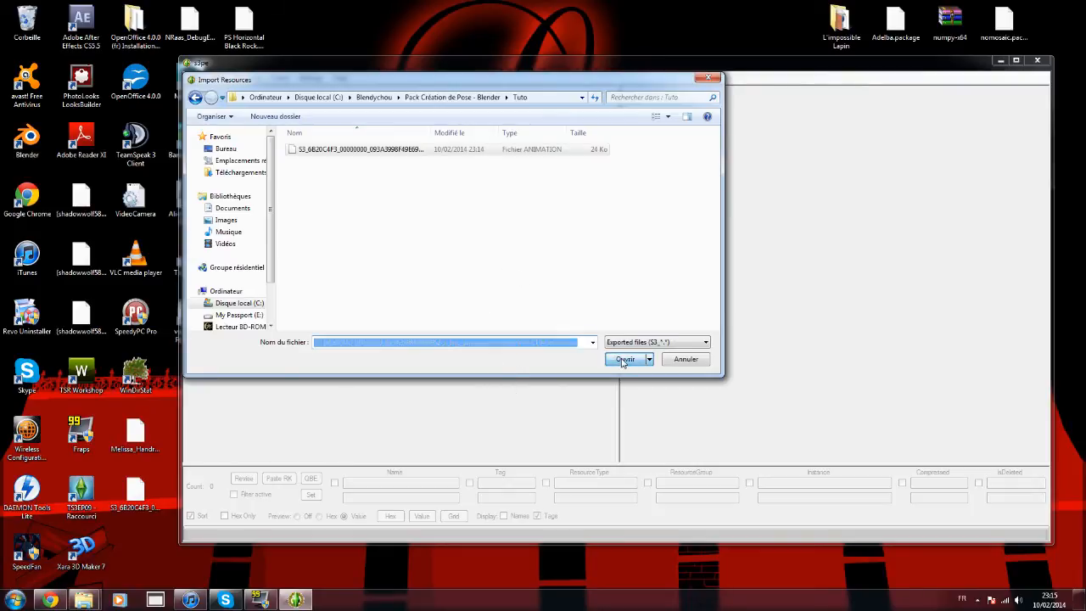
click(735, 360)
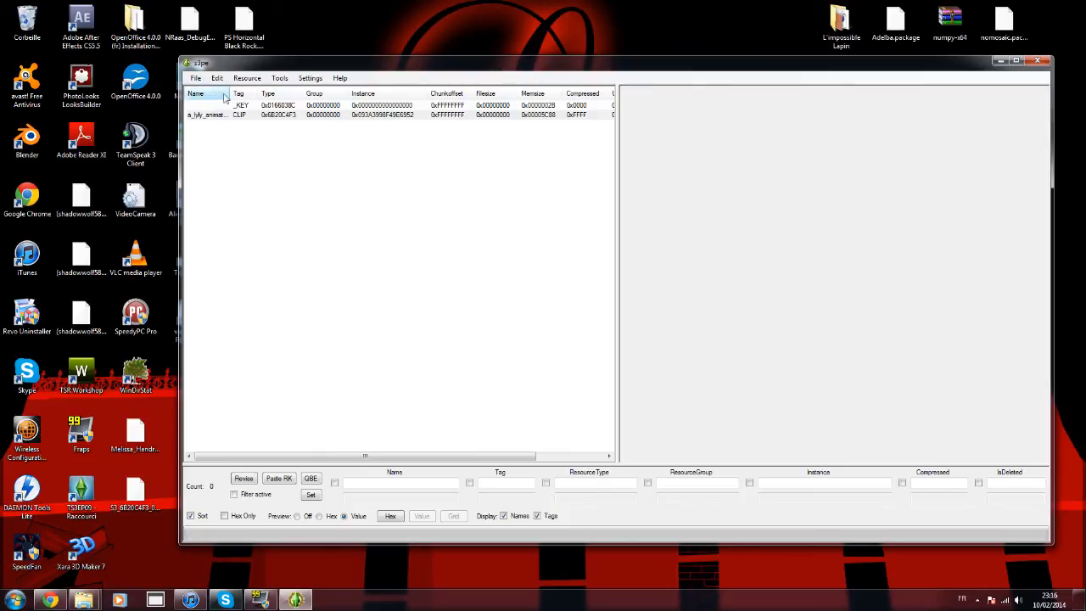
Save the package as Pack tuto in the Tuto folder of Pack Création de Pose - Blender.
click(195, 78)
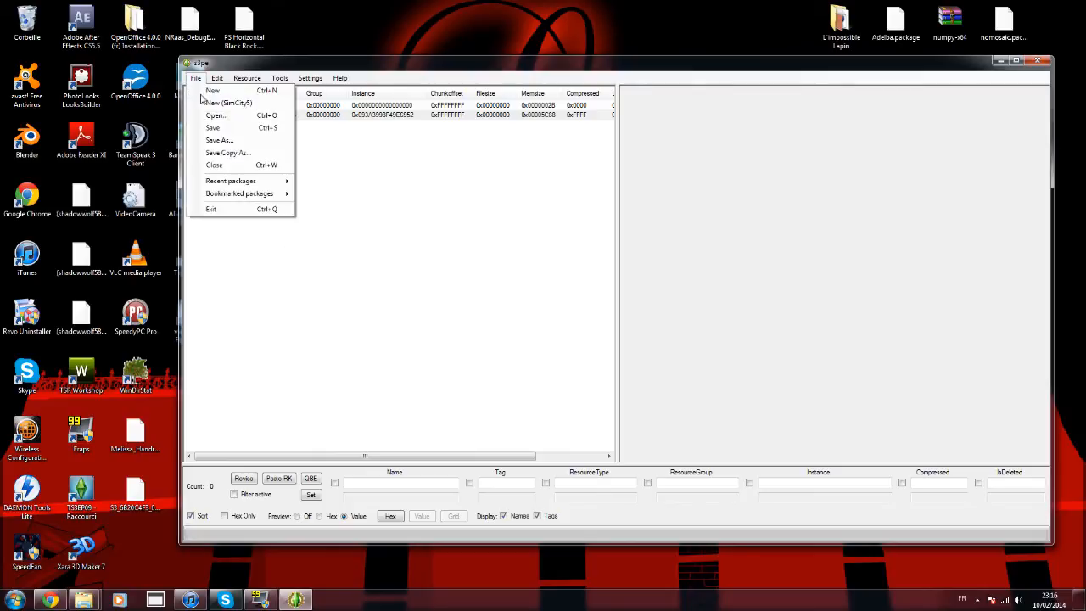
click(219, 140)
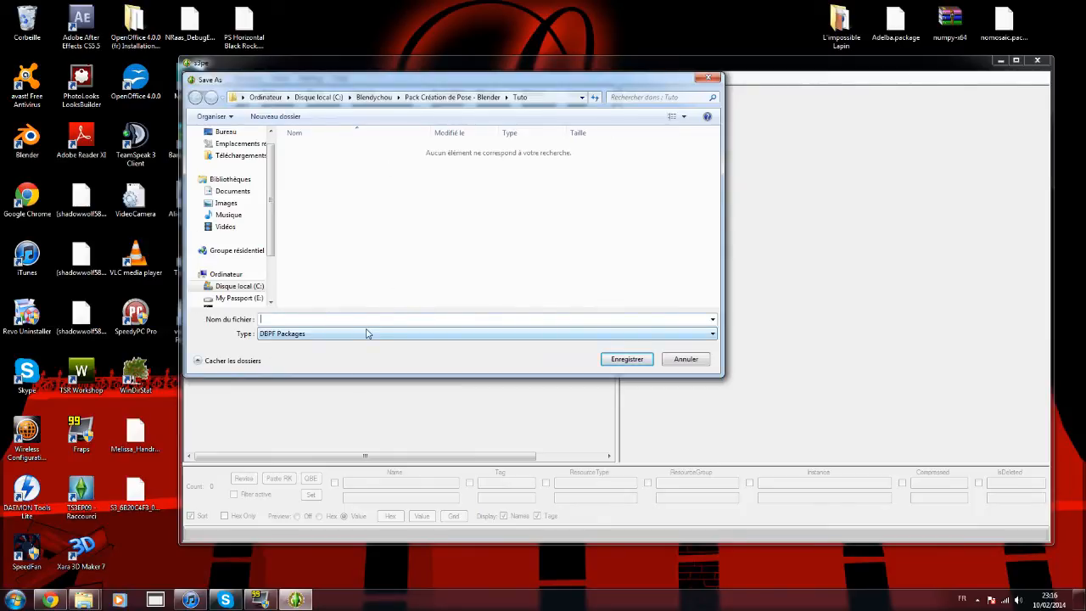
text(Pack tu)
text(to)
click(604, 360)
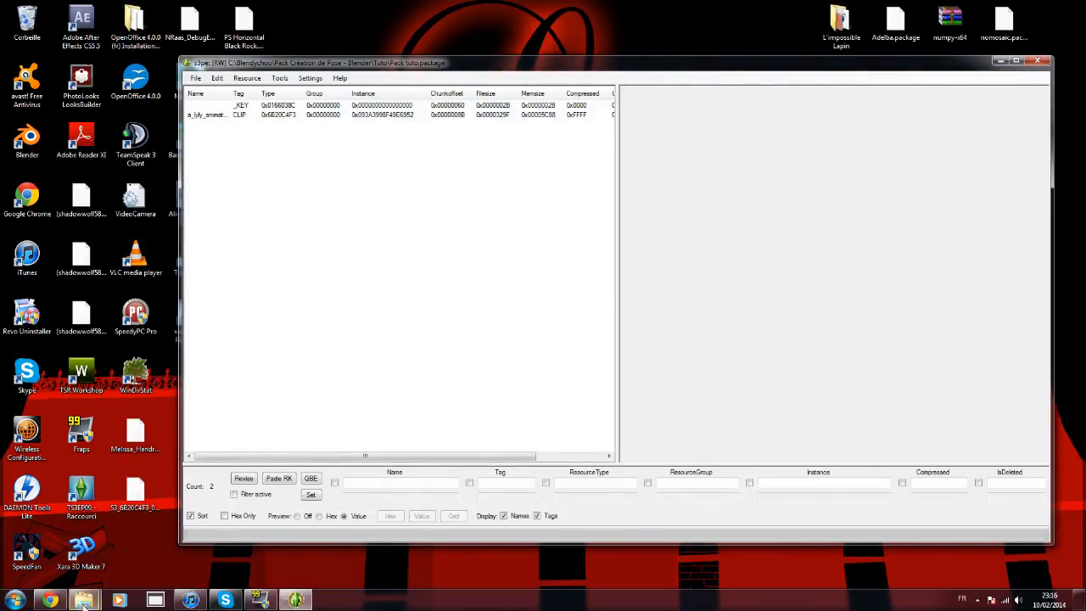
Switch to Windows Explorer, open the Tuto folder and check the saved Blender scene, the exported animation file and the package file.
mouse_move(83, 600)
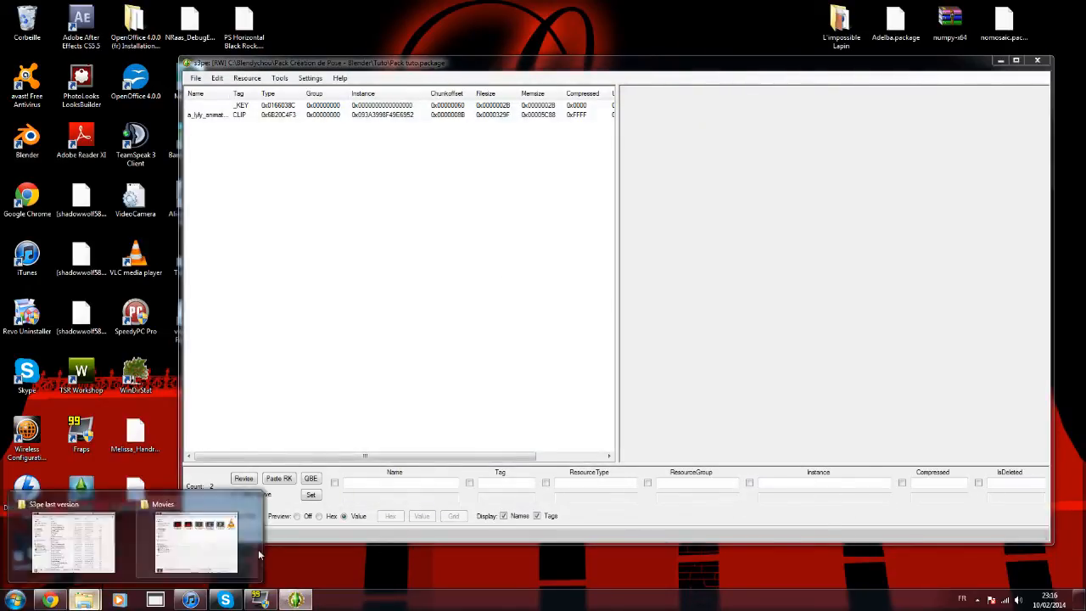
click(102, 531)
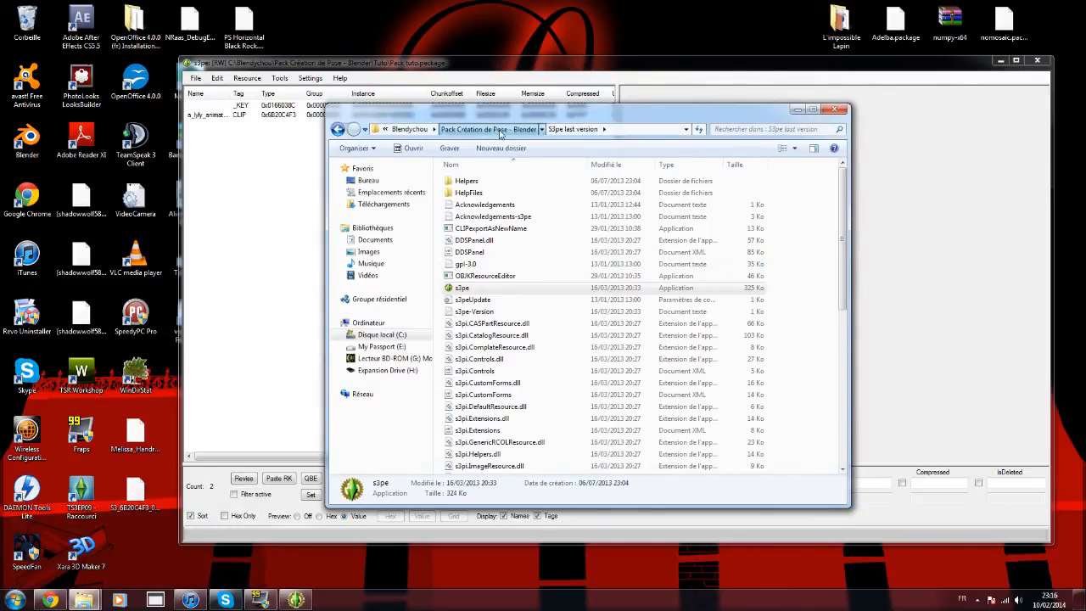
click(488, 129)
double_click(464, 323)
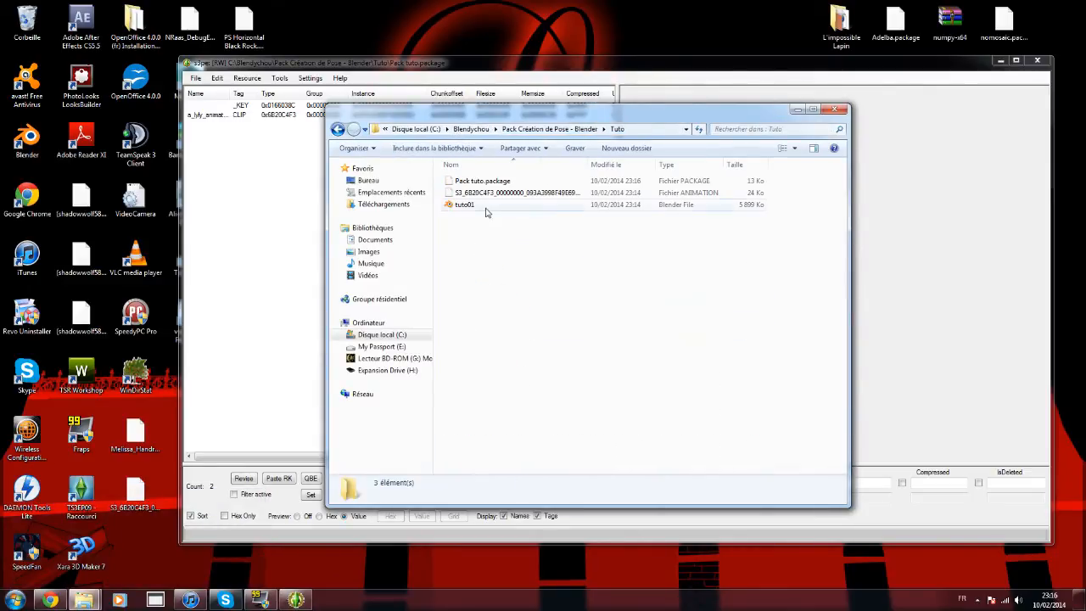
click(468, 206)
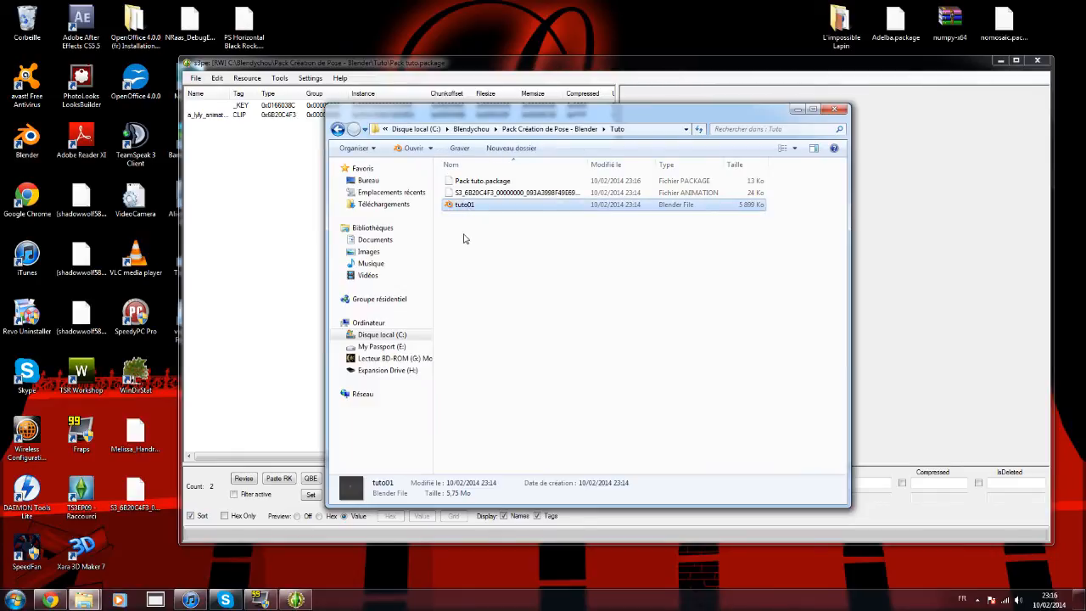
click(469, 196)
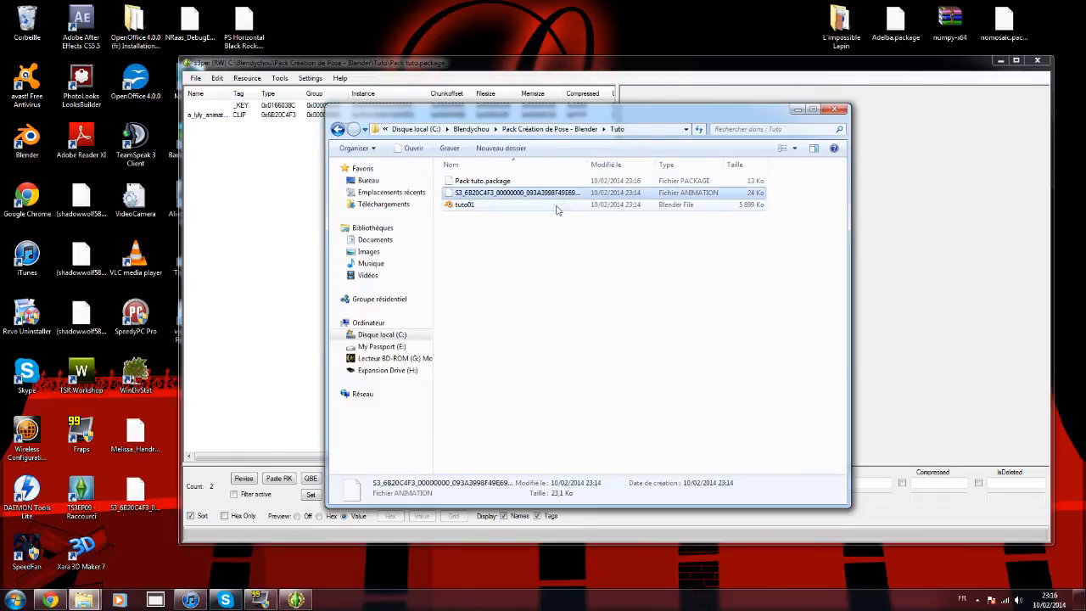
click(478, 182)
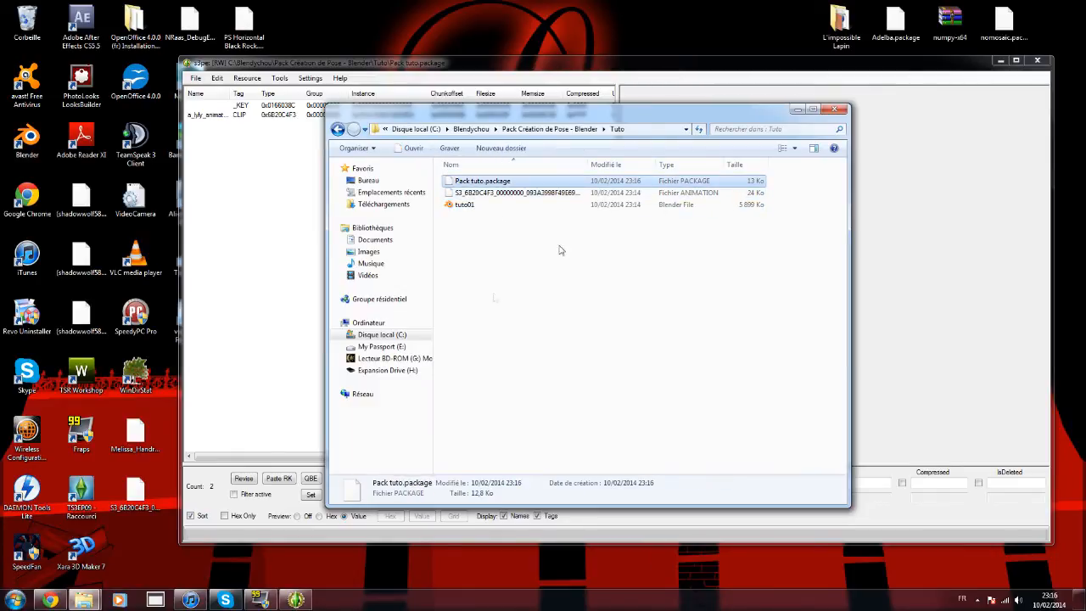